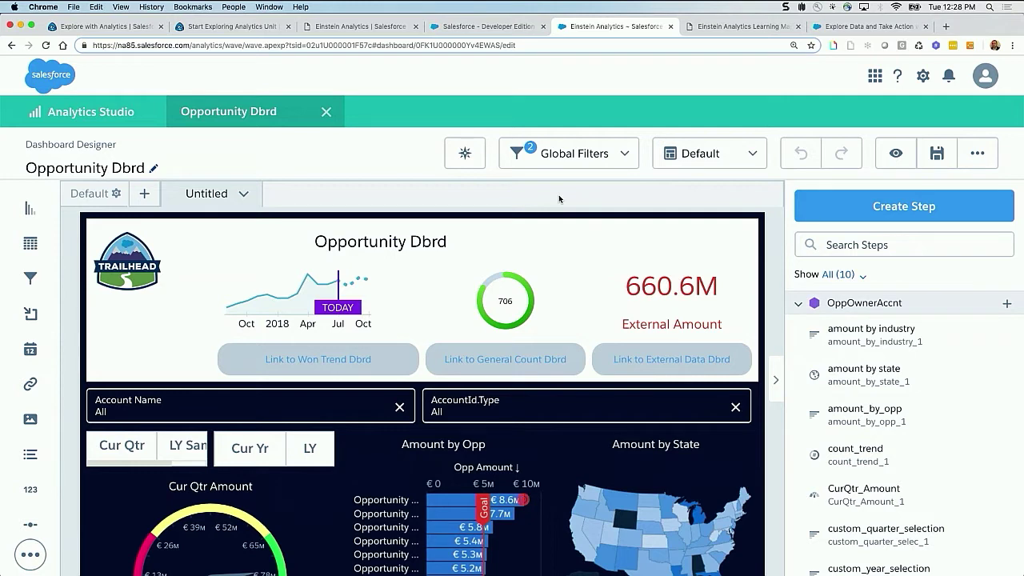
- Preview Opportunity Dbrd outside the designer and review its sharing options for feed posting, link URL and image download
left_click(895, 152)
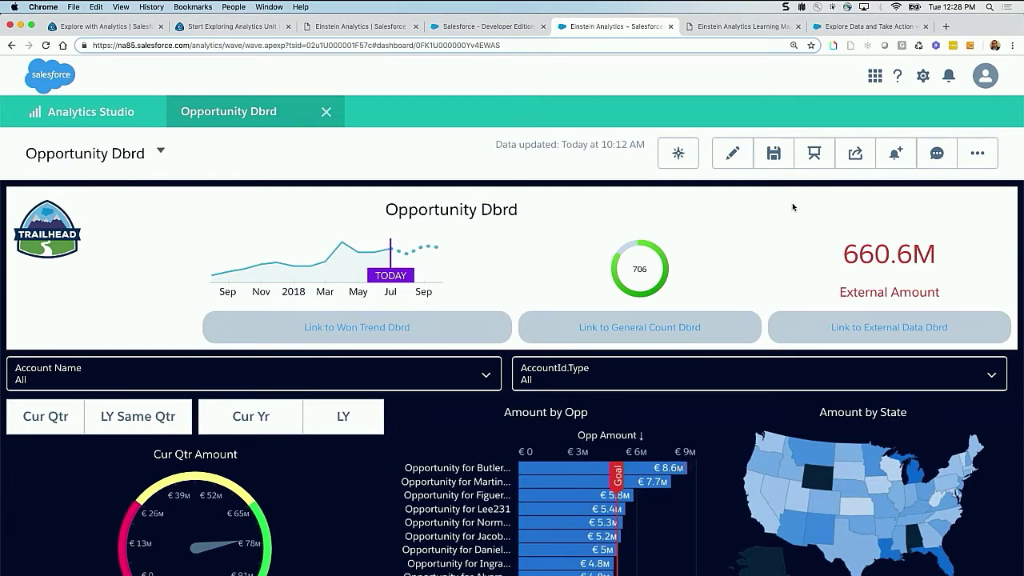
left_click(857, 160)
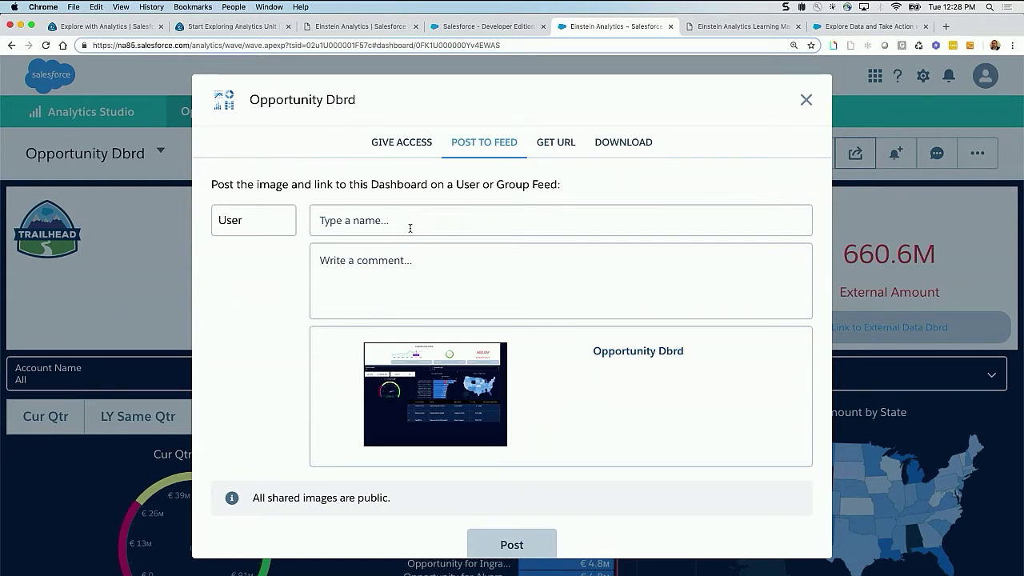
left_click(560, 144)
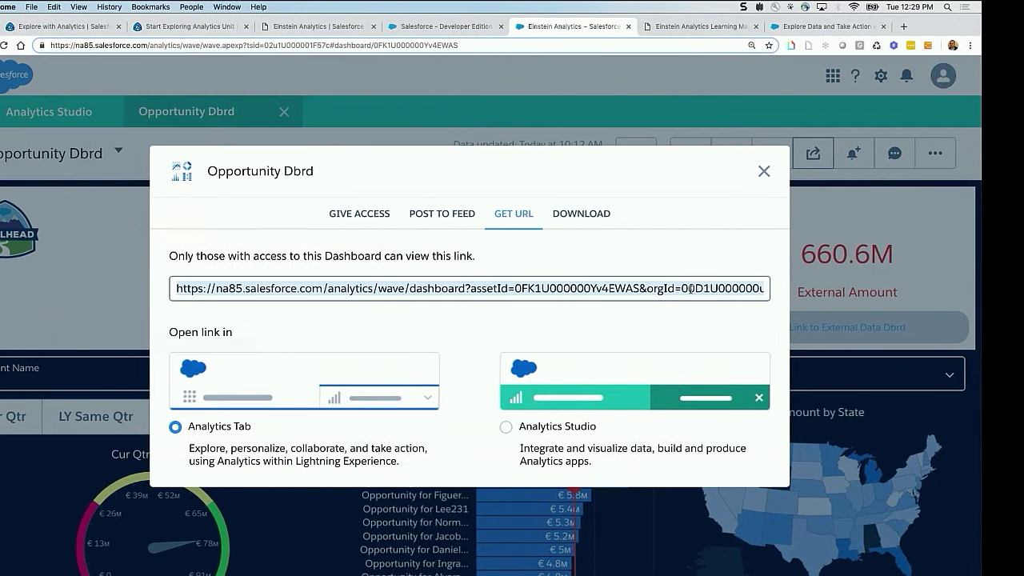
left_click(702, 289)
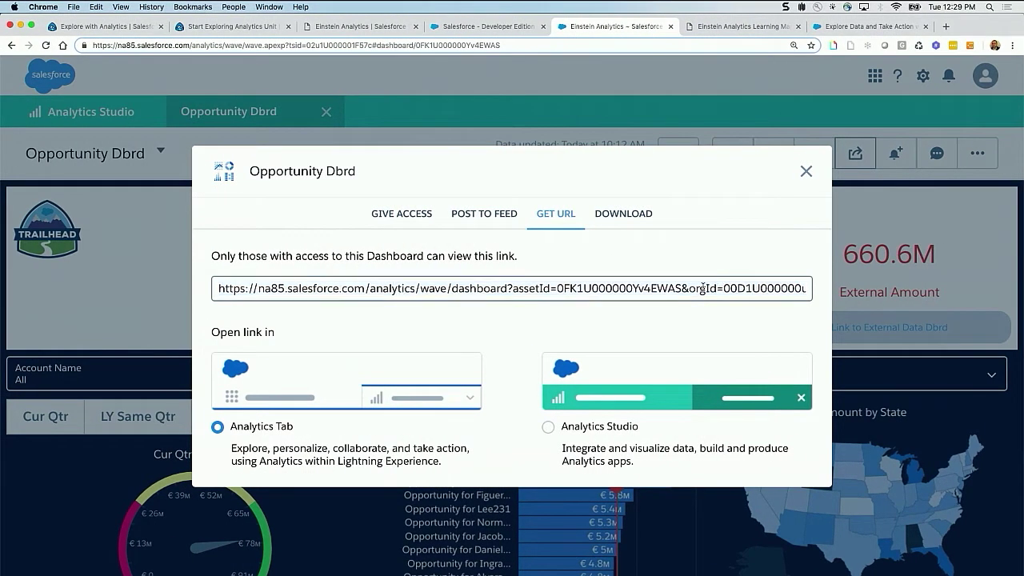
scroll(703, 288, "left", 3)
scroll(693, 285, "right", 10)
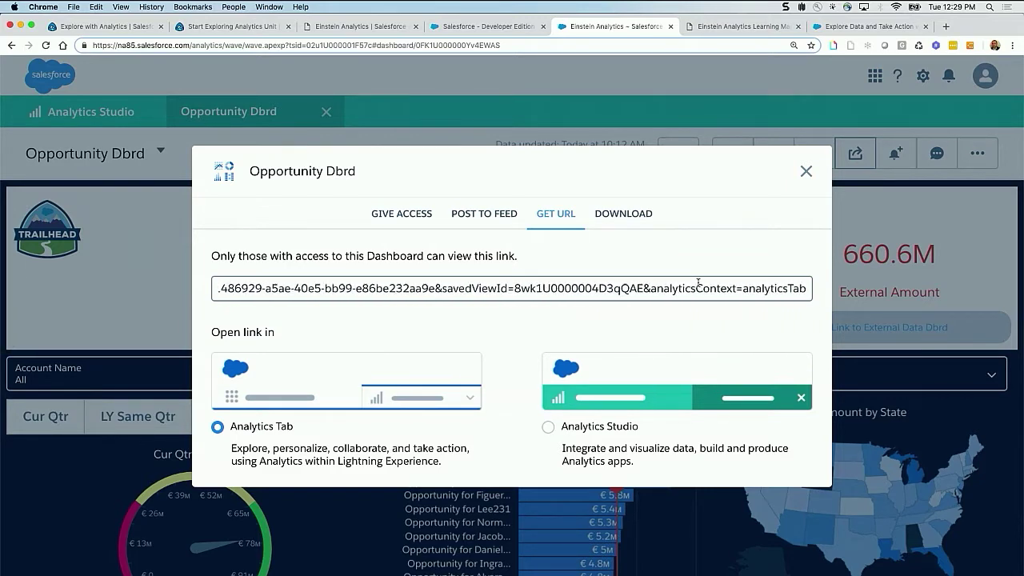
left_click(631, 215)
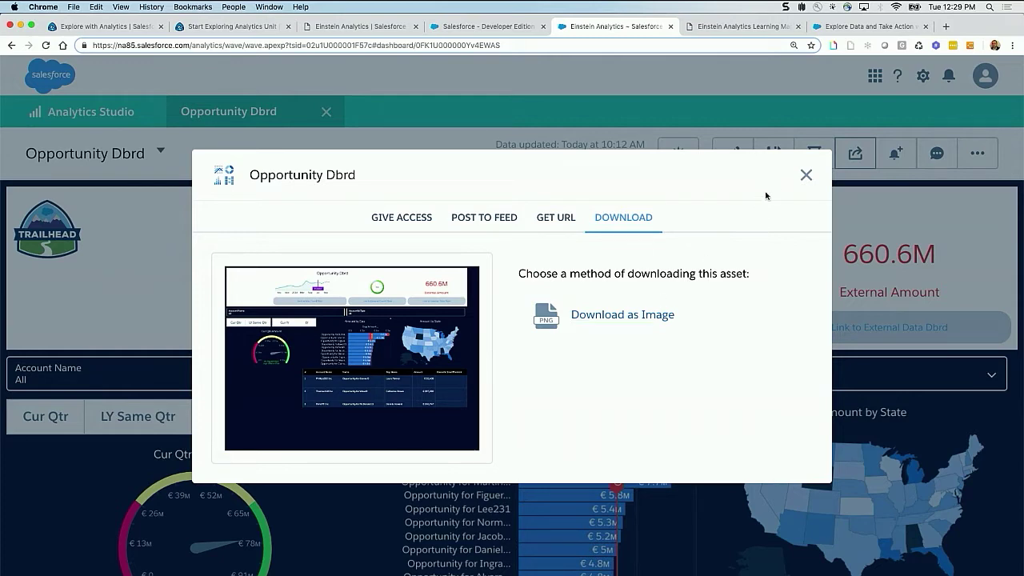
left_click(807, 176)
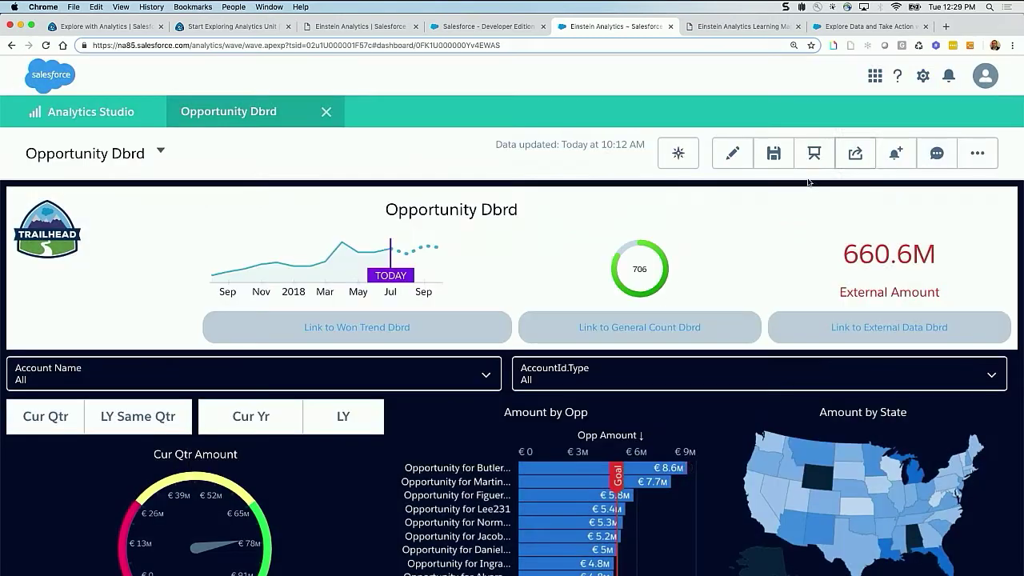
- View the print layout of Opportunity Dbrd and return to the dashboard
left_click(977, 154)
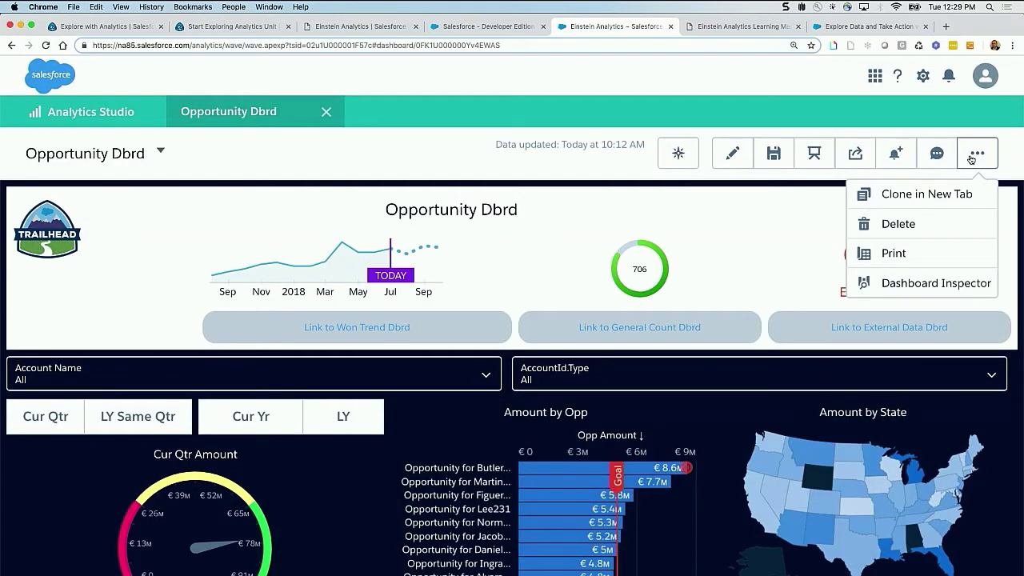
left_click(915, 254)
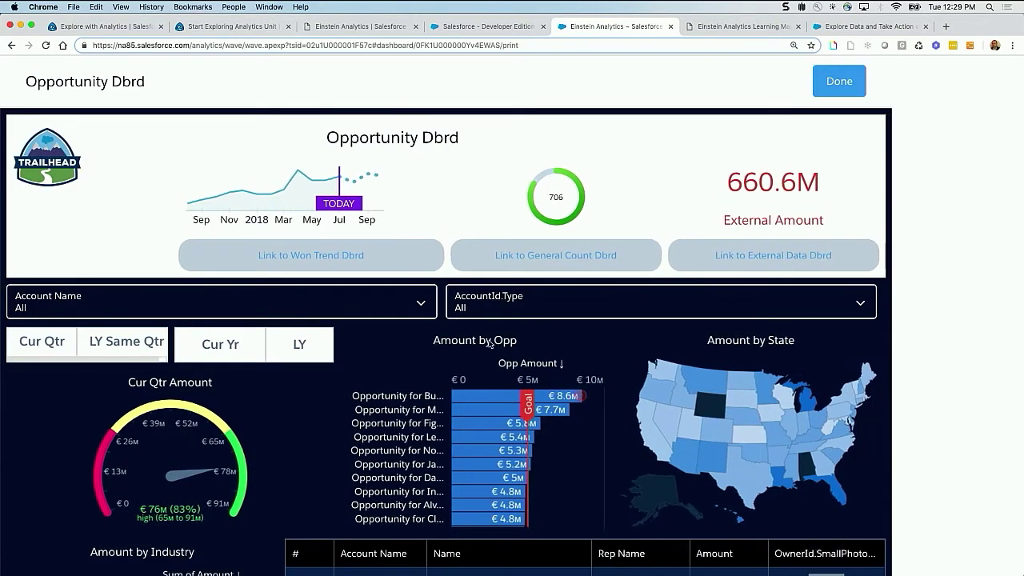
scroll(503, 389, "down", 2)
scroll(502, 389, "up", 2)
left_click(840, 81)
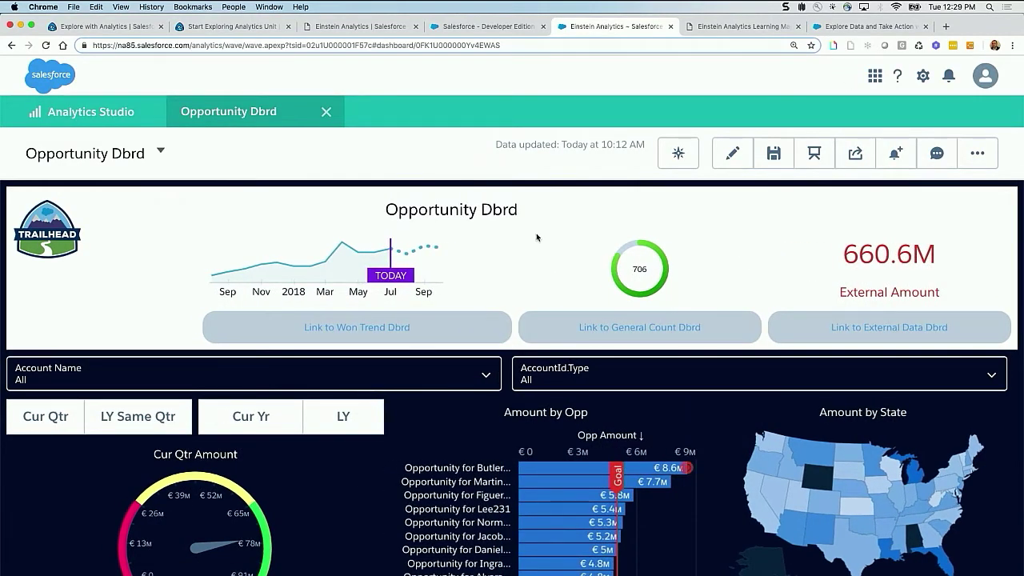
- Start a notification on the Cur Qtr Amount gauge with the Sum of Amount condition set to Is greater than
scroll(456, 496, "down", 2)
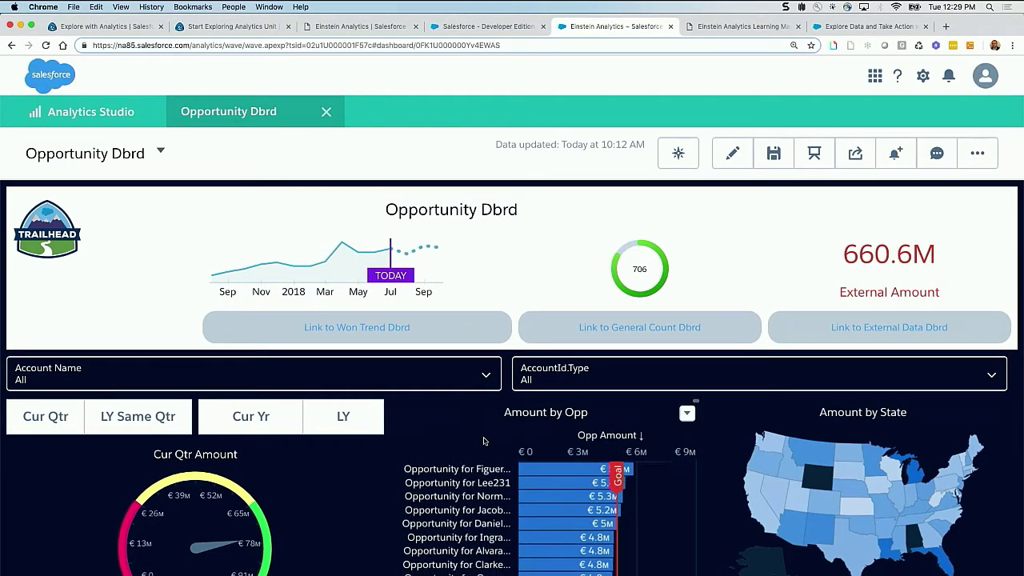
scroll(352, 484, "down", 2)
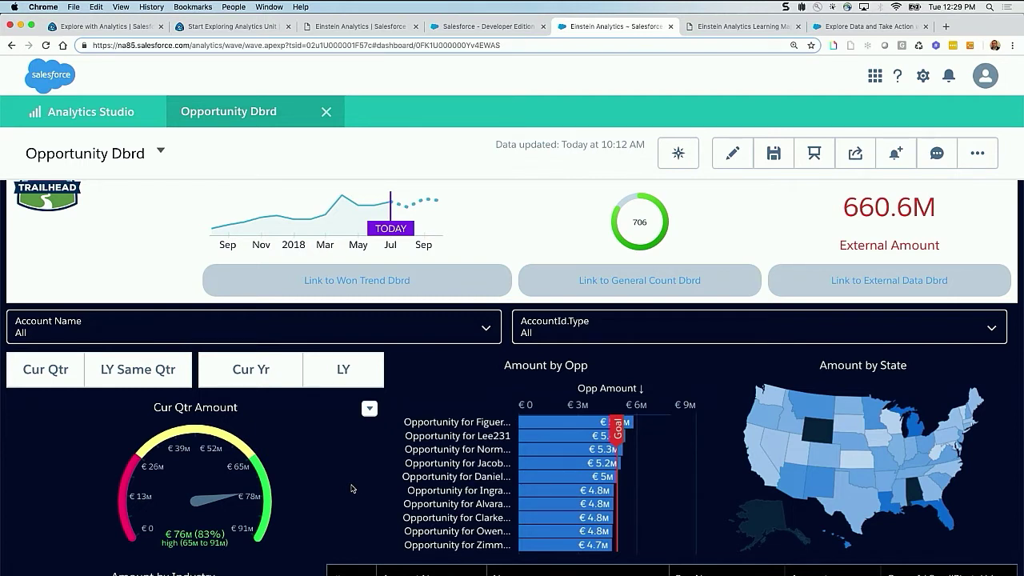
left_click(369, 411)
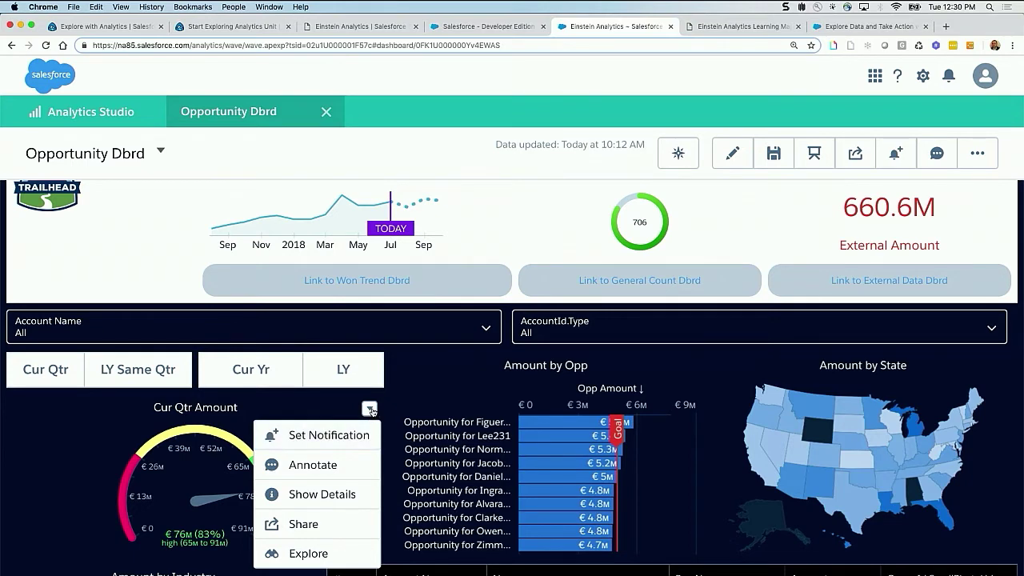
left_click(317, 442)
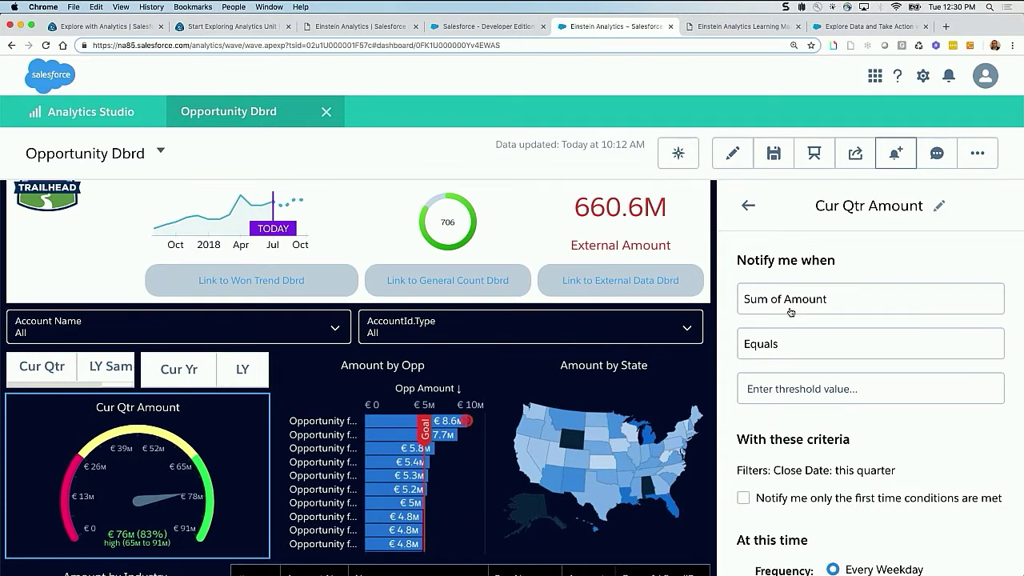
left_click(789, 347)
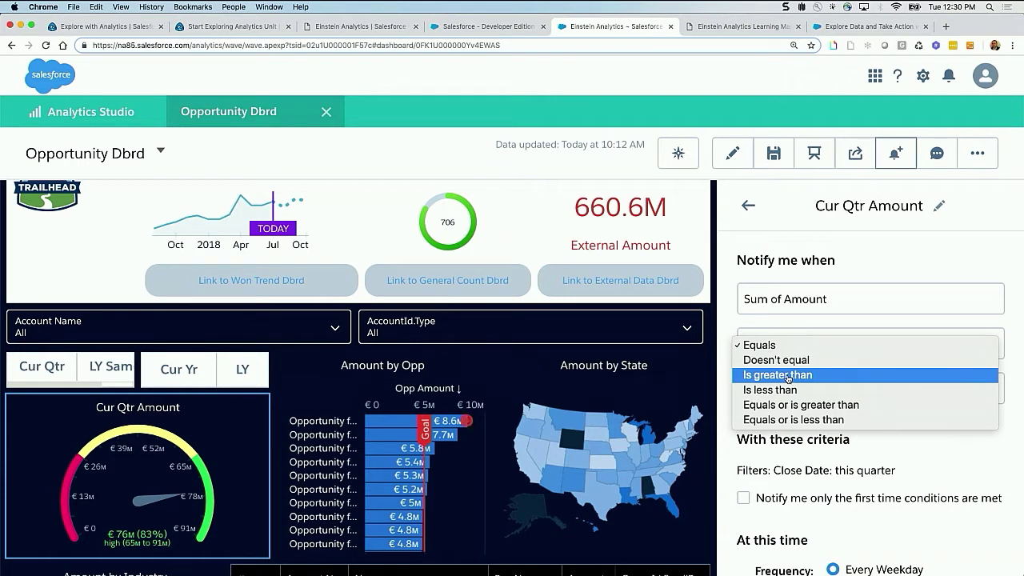
left_click(788, 376)
- Set the Cur Qtr Amount notification's threshold value to 5
left_click(781, 390)
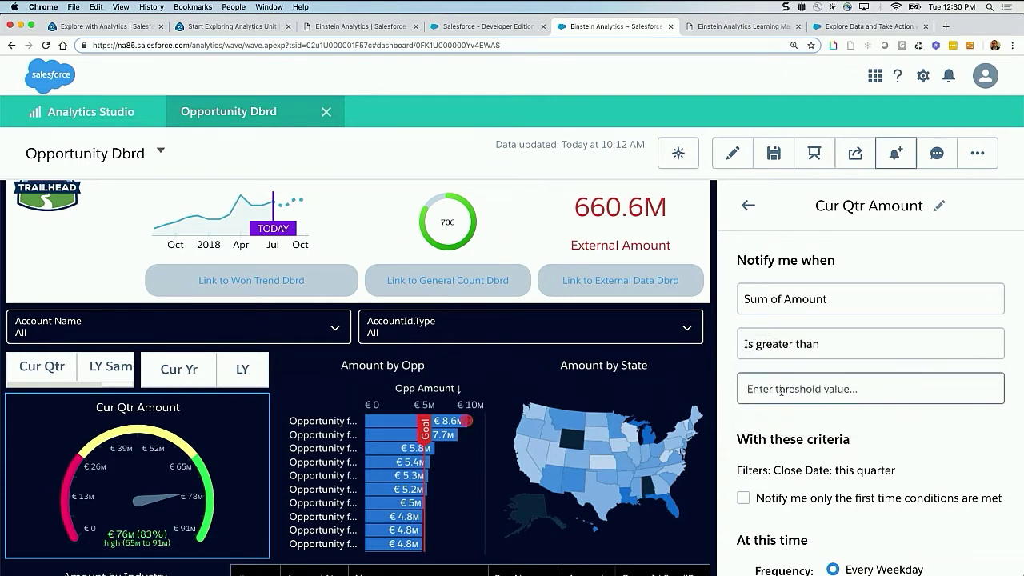
type("76000")
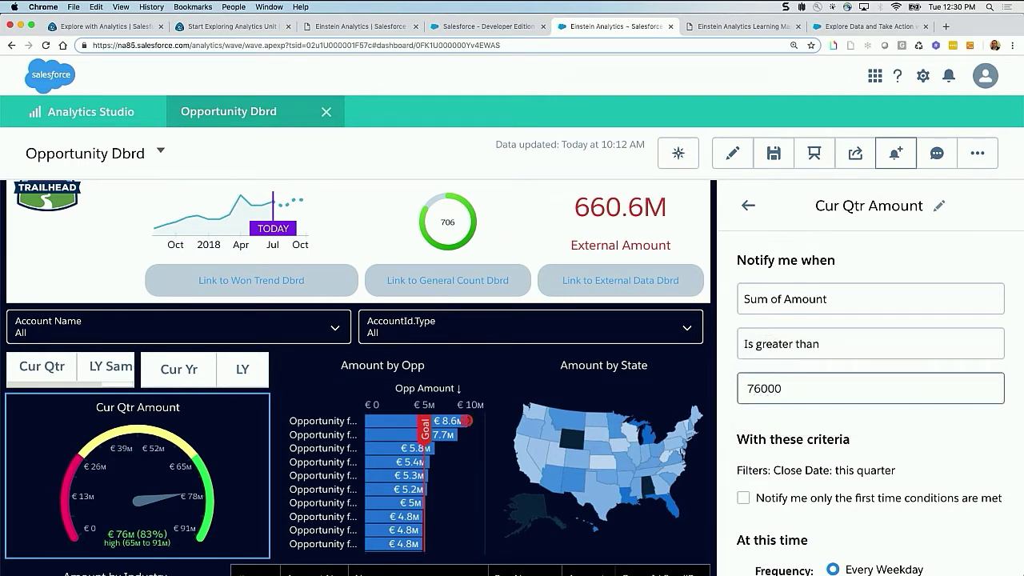
key("BackSpace")
key("BackSpace")
key("BackSpace")
key("BackSpace")
key("BackSpace")
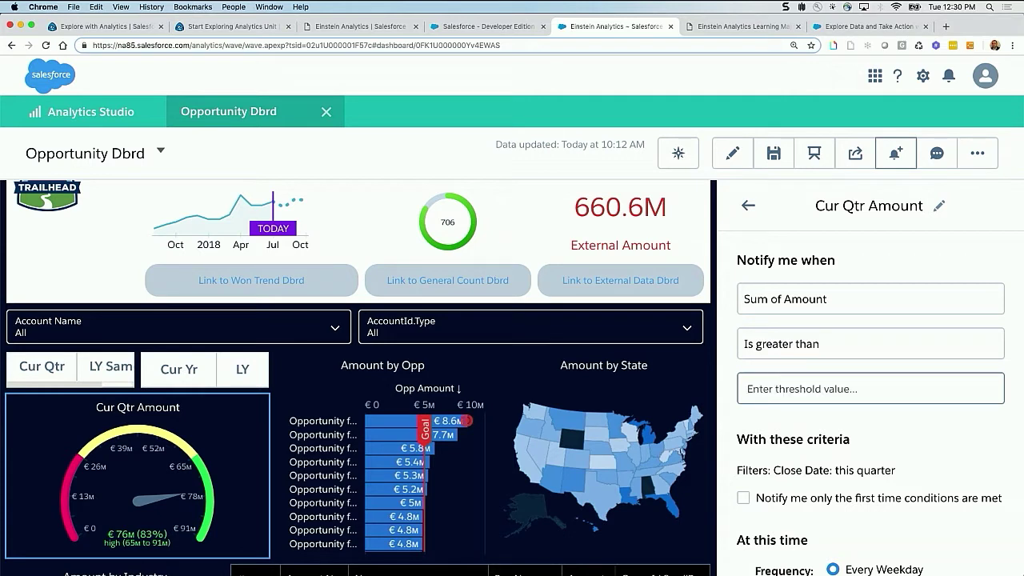
type("5")
- Restrict the notification to the first time conditions are met, save it, and close the notification details after reviewing them
scroll(824, 426, "down", 3)
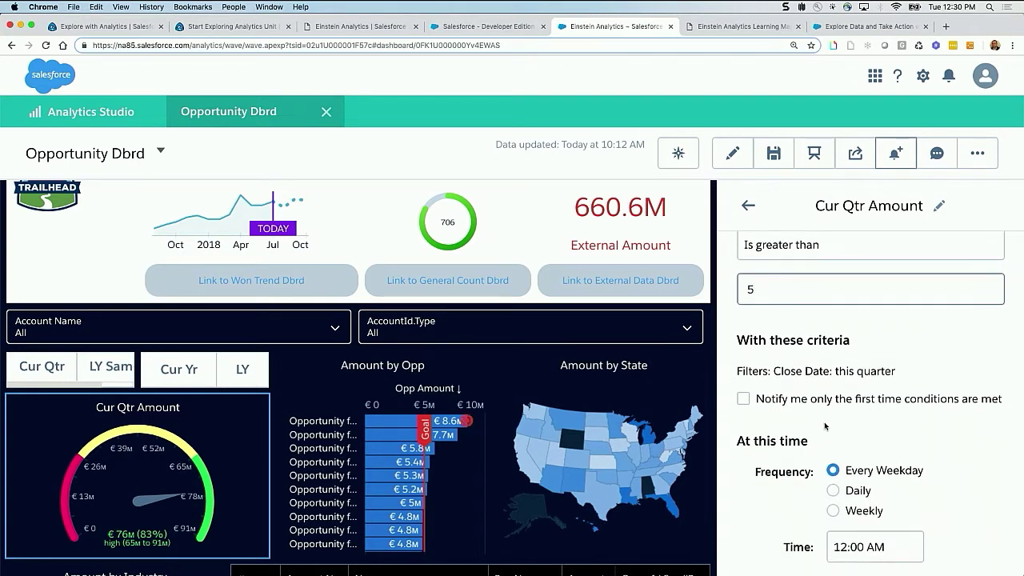
left_click(743, 399)
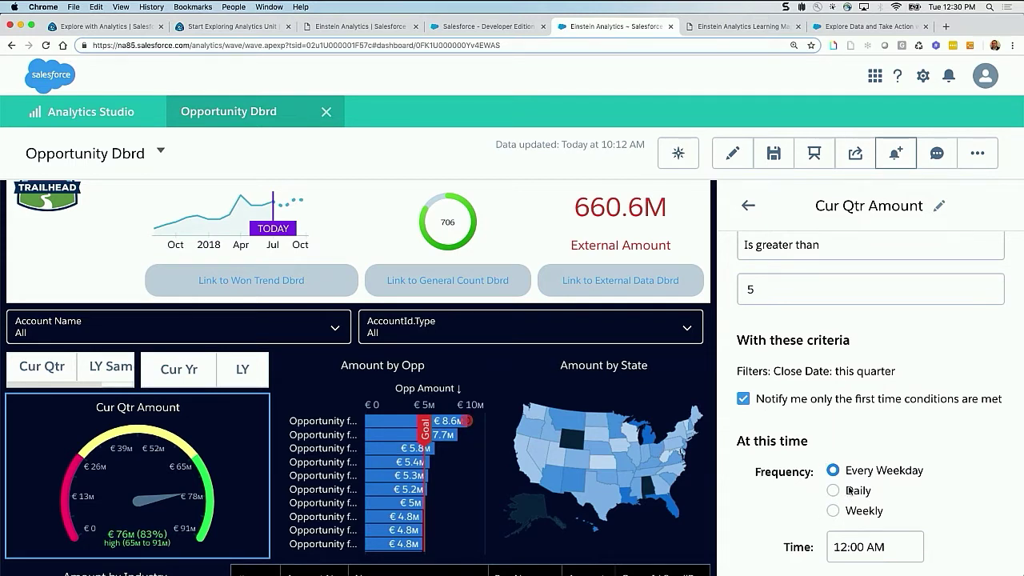
scroll(849, 489, "down", 3)
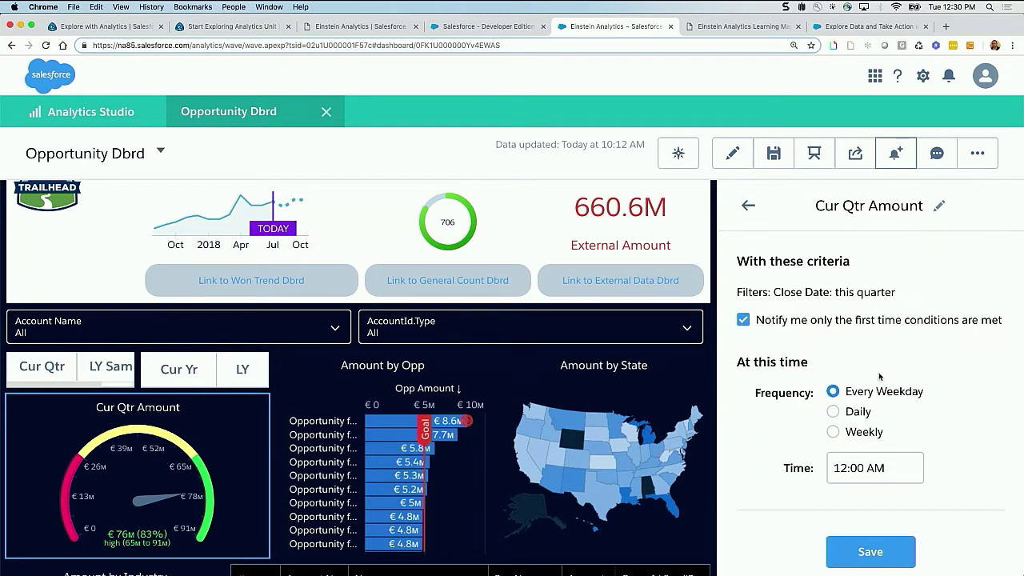
left_click(869, 552)
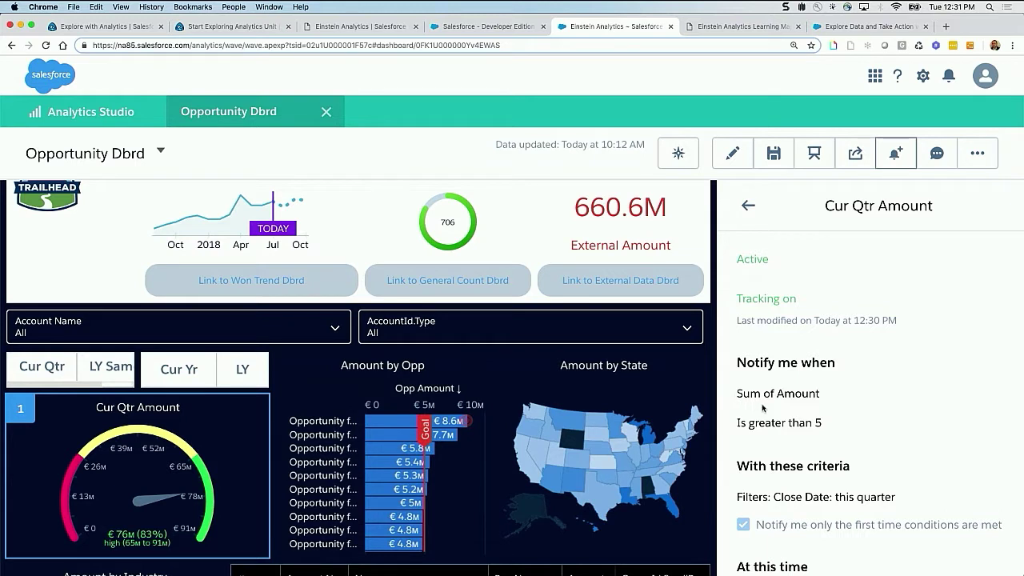
scroll(769, 408, "down", 1)
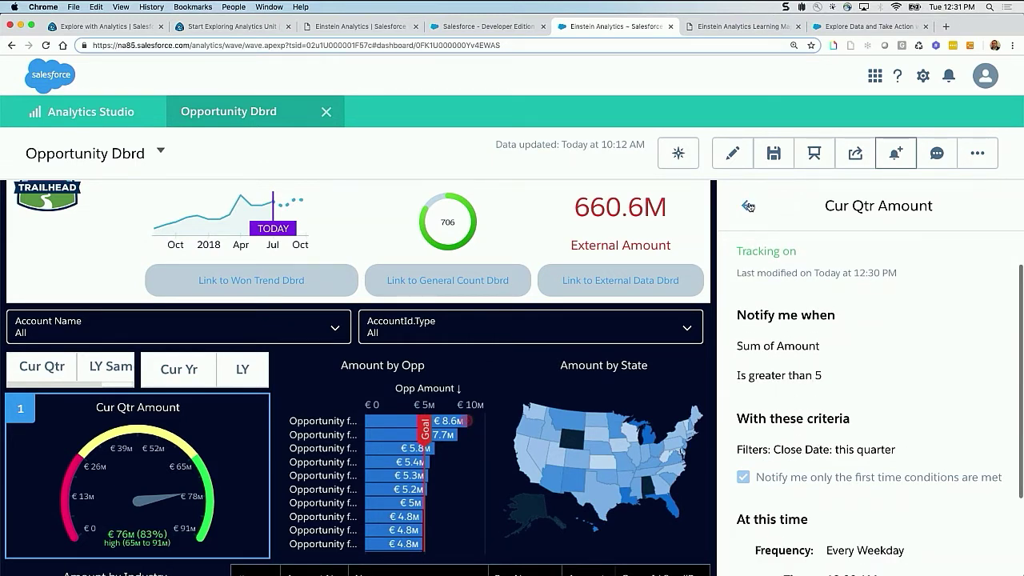
left_click(895, 154)
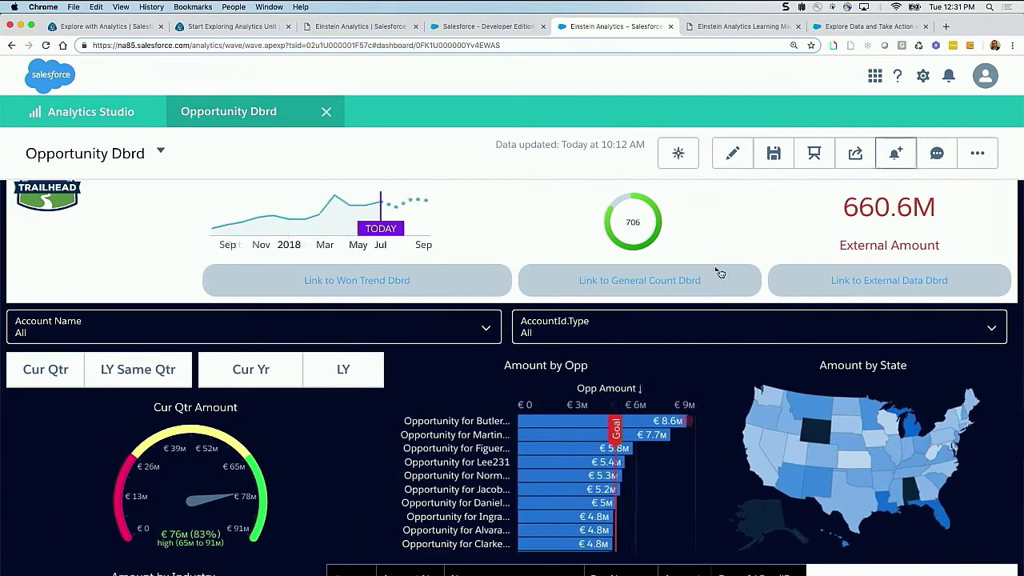
- Filter the dashboard by California on the Amount by State map and switch the selection to Oregon
mouse_move(758, 457)
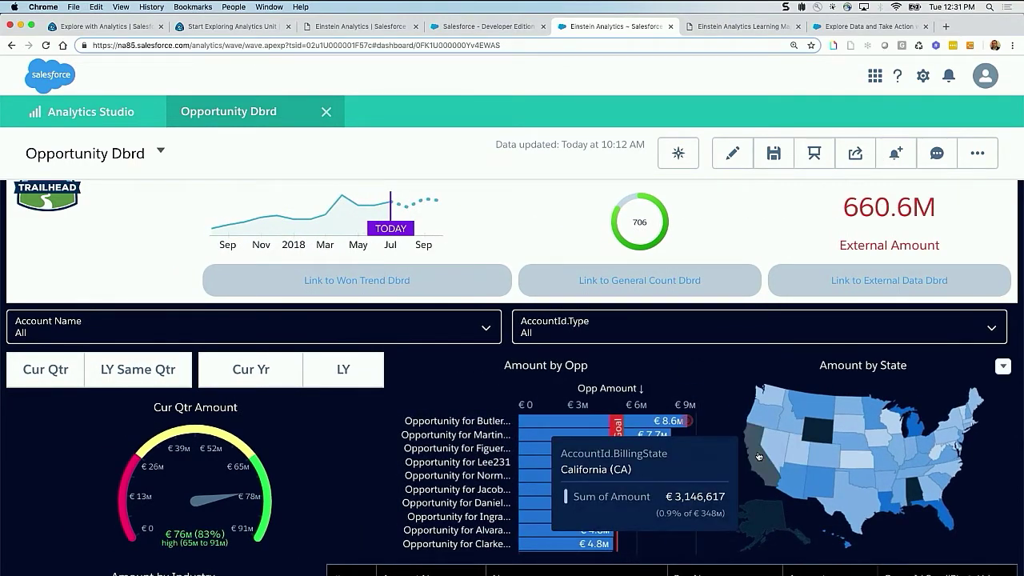
left_click(758, 457)
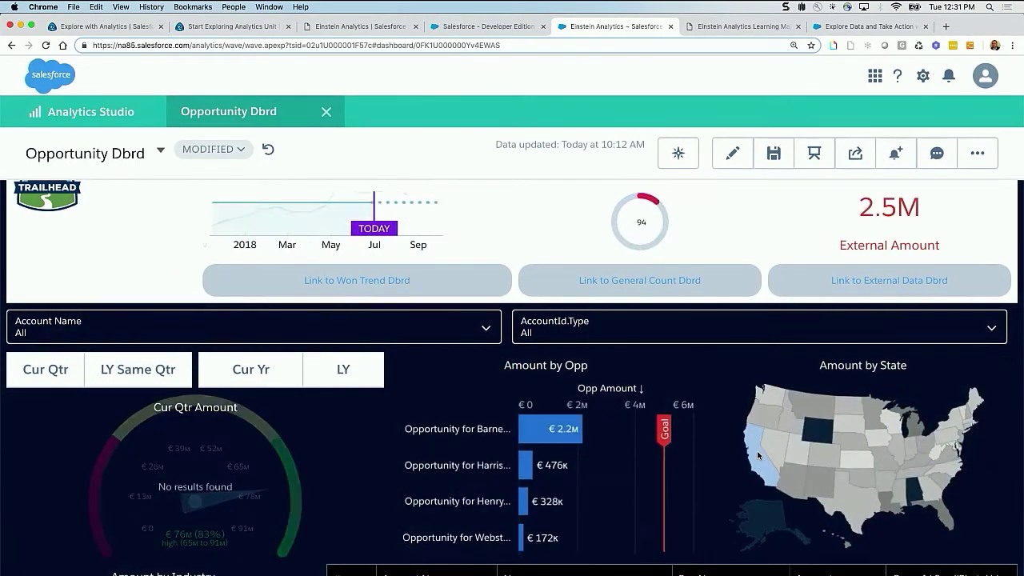
left_click(767, 417)
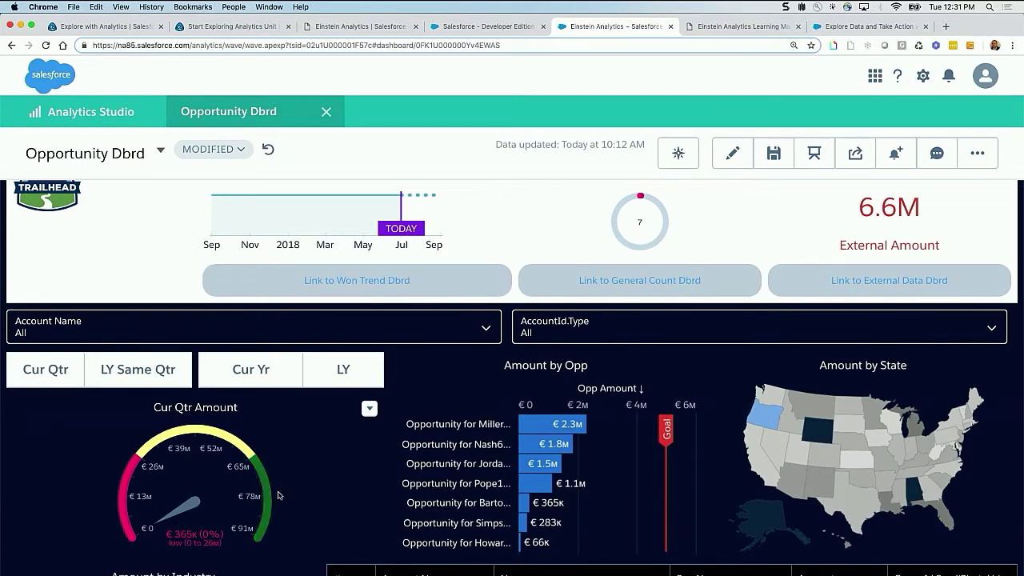
- Examine the filter criteria of a new Cur Qtr Amount notification under the state filter, and close it without saving
left_click(369, 409)
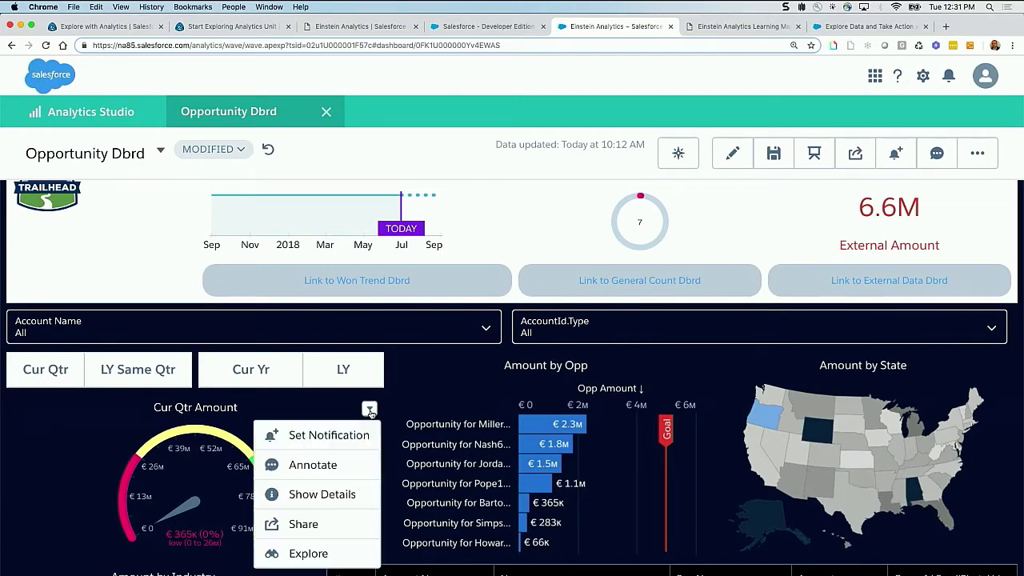
left_click(332, 436)
scroll(850, 430, "down", 3)
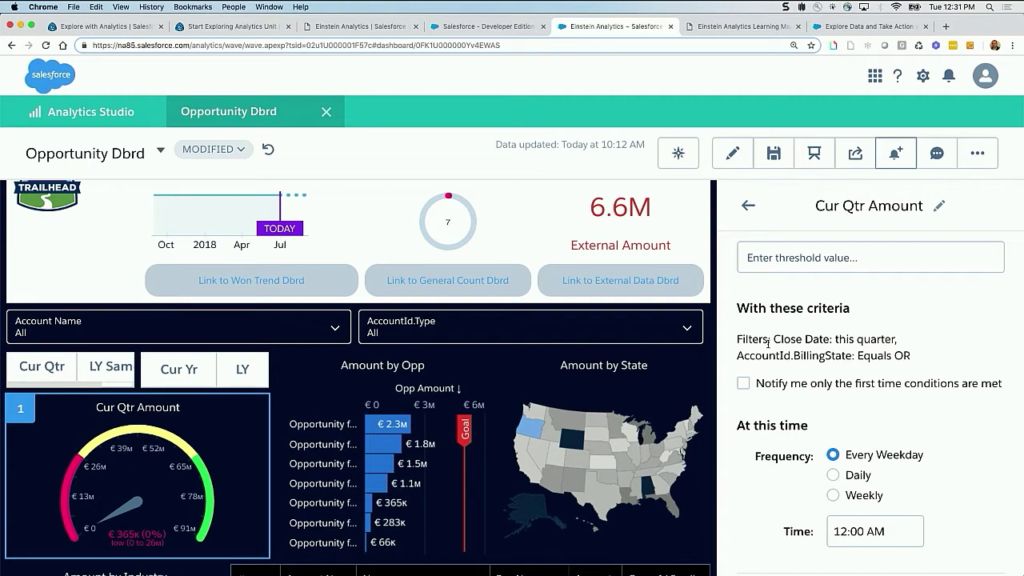
left_click(897, 156)
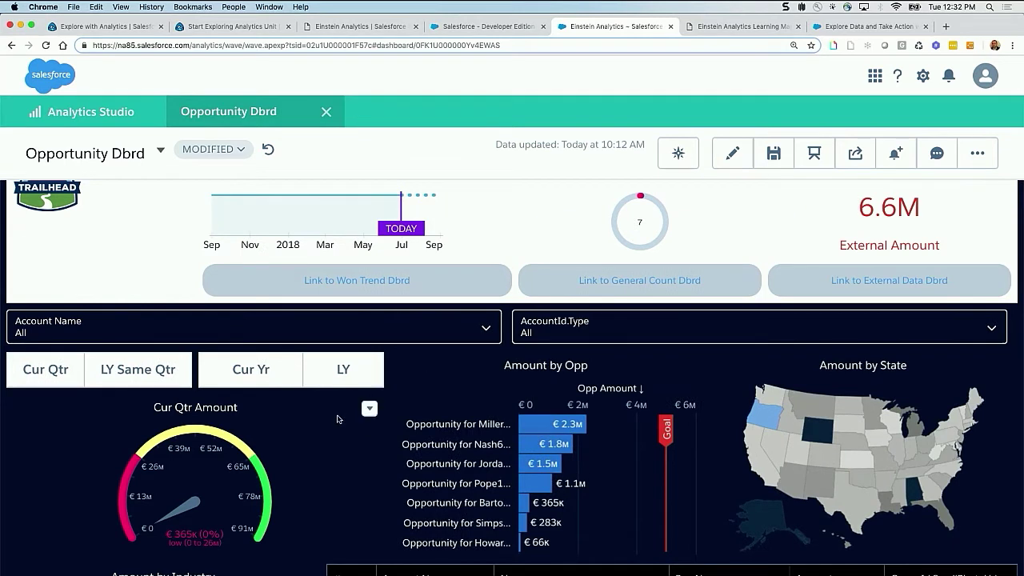
- Share an annotation on the Cur Qtr Amount gauge that mentions a colleague, says "check this out!" and attaches the current screenshot
left_click(368, 409)
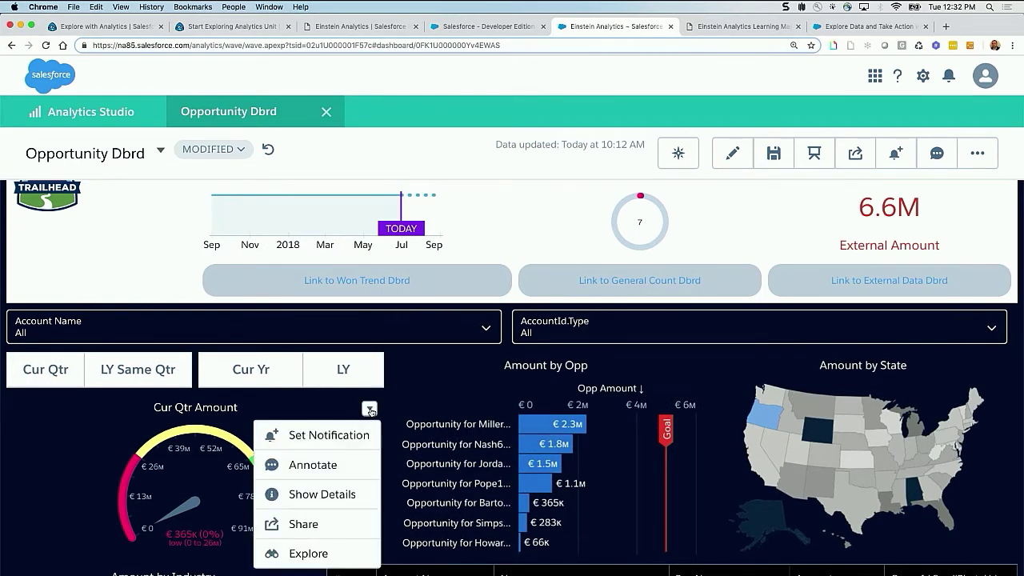
left_click(328, 467)
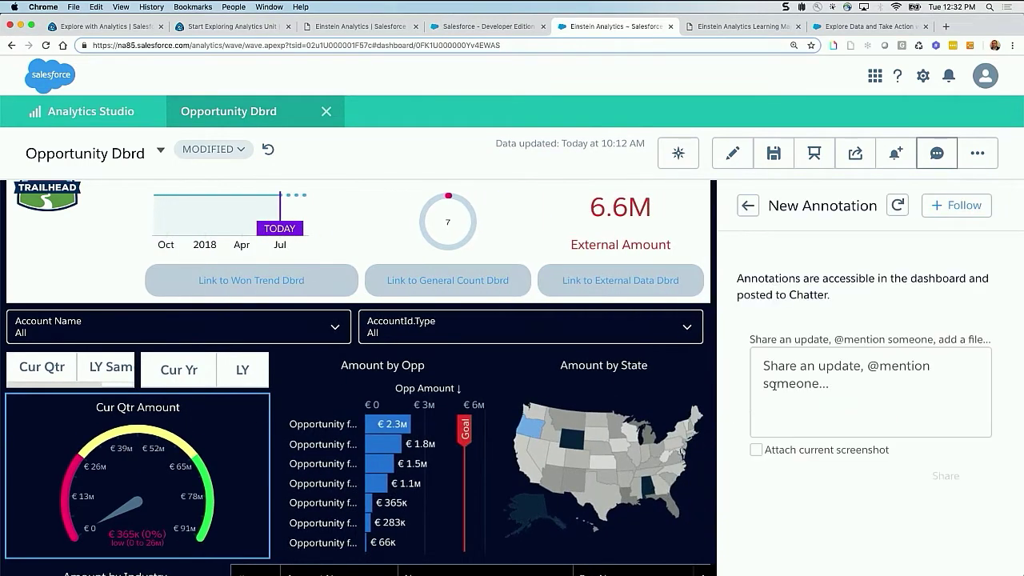
left_click(818, 378)
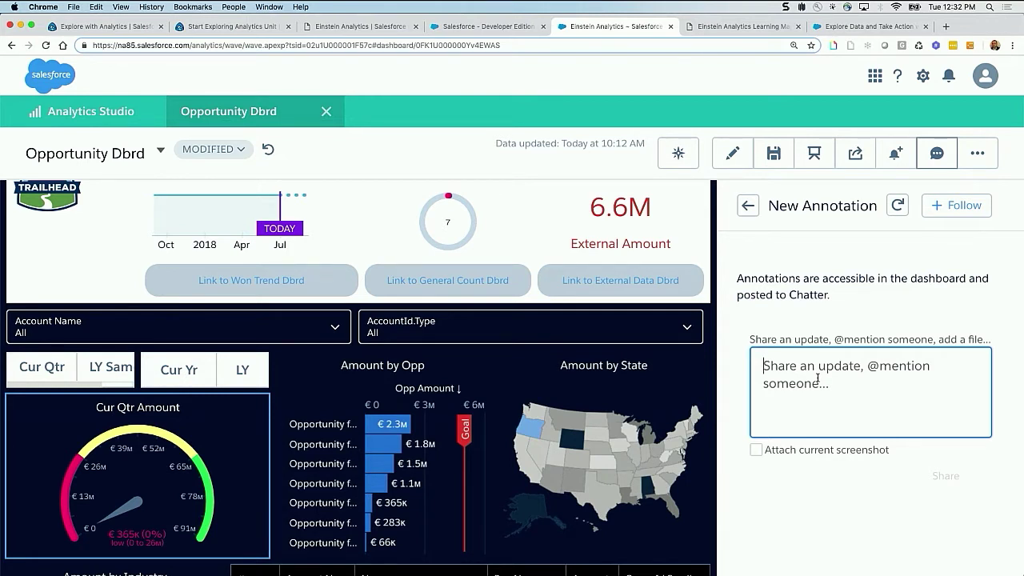
type("@ziad")
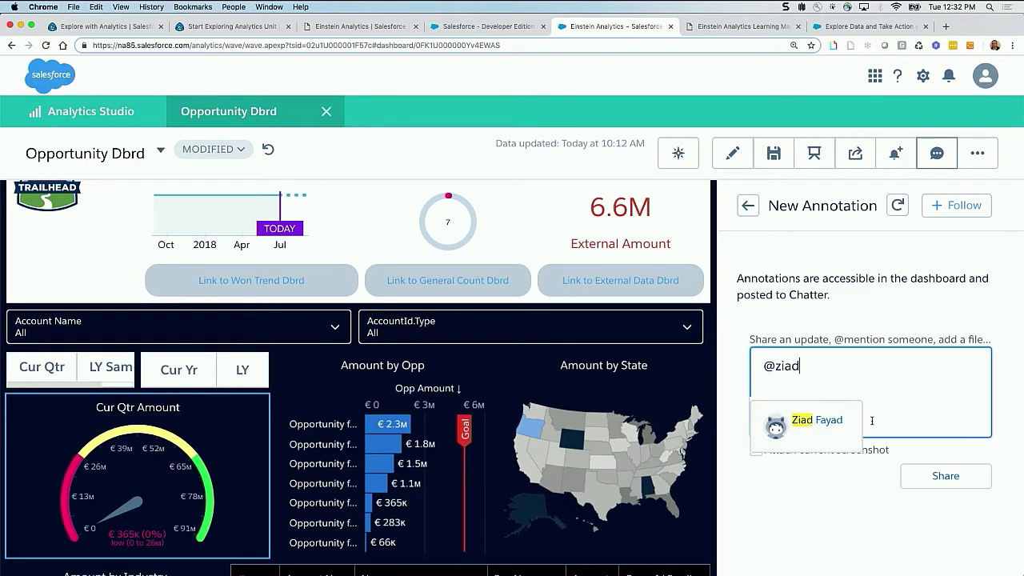
left_click(831, 422)
type("check this")
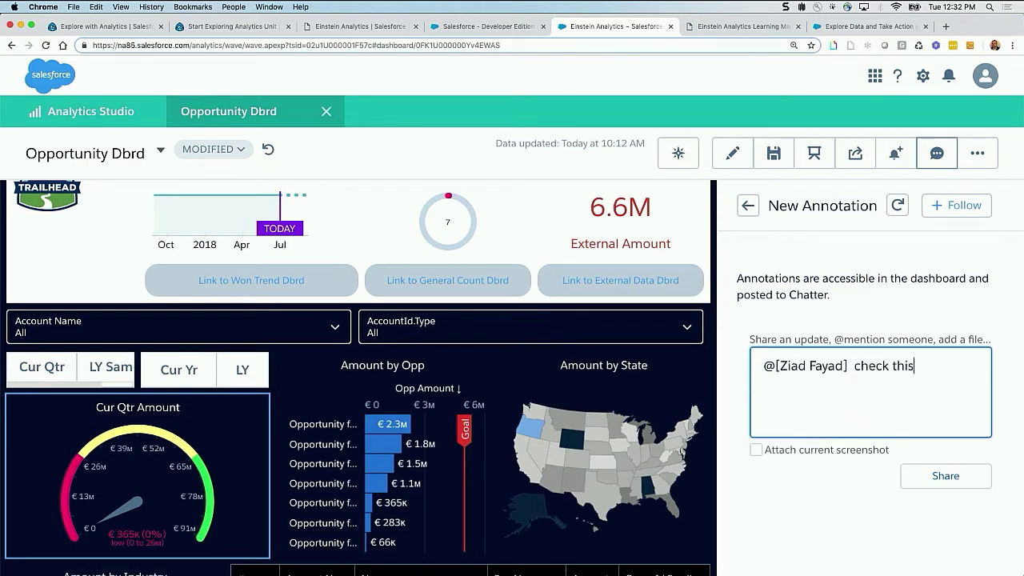
type(" out!")
left_click(756, 450)
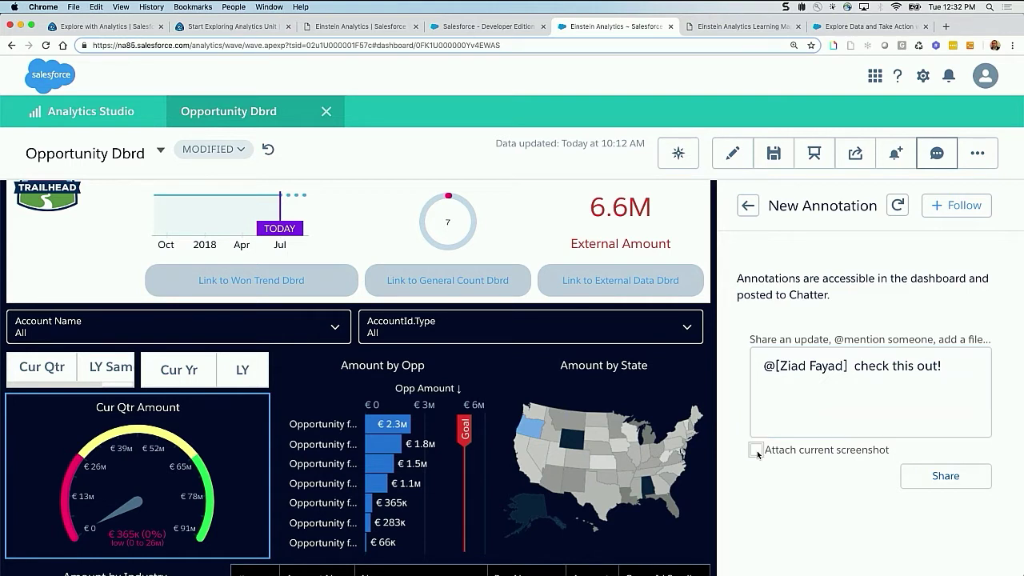
left_click(938, 476)
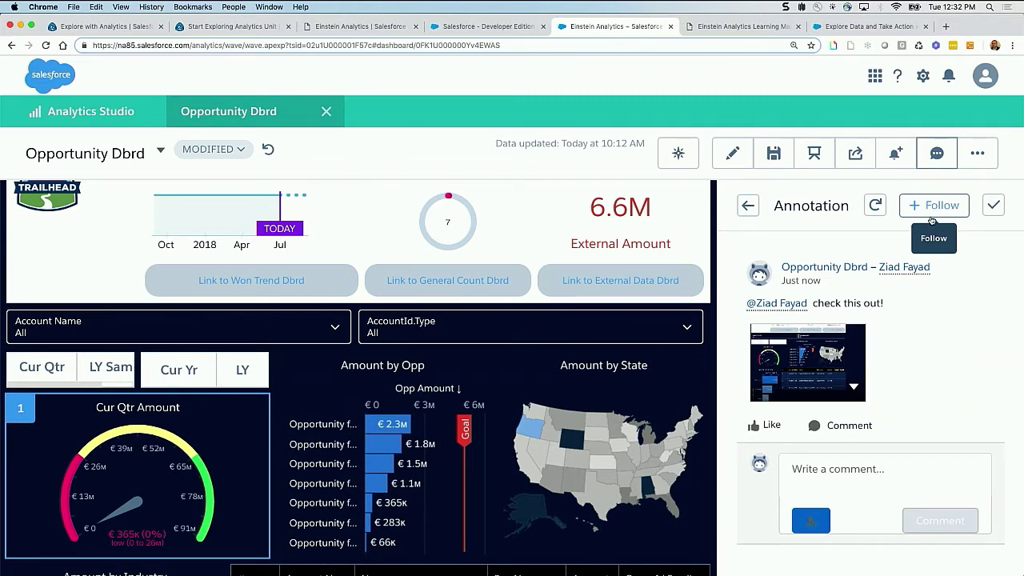
- Check the annotation's post in the Chatter feed of the Salesforce Sales app, and return to Opportunity Dbrd and hide its annotations
left_click(364, 27)
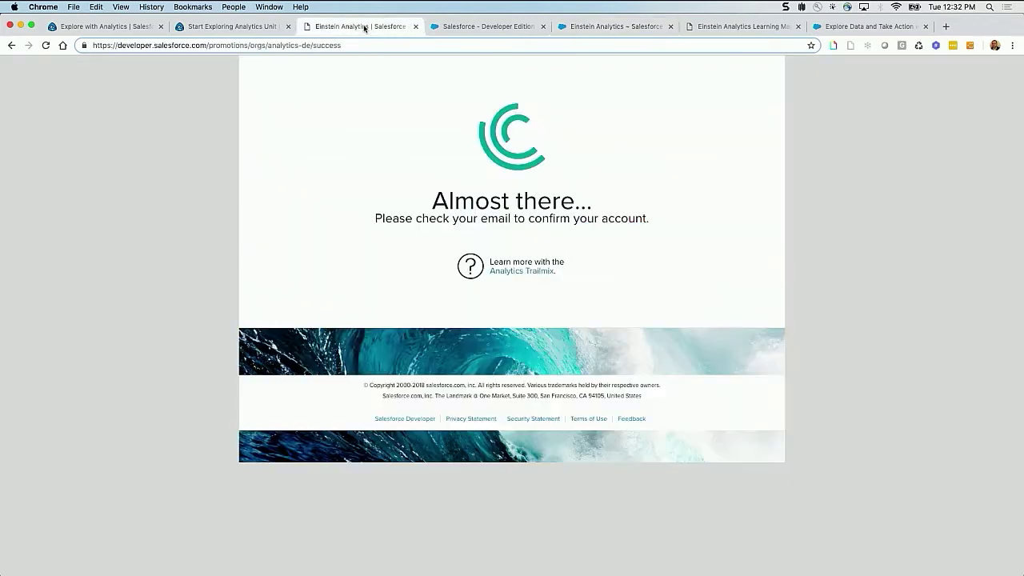
left_click(448, 27)
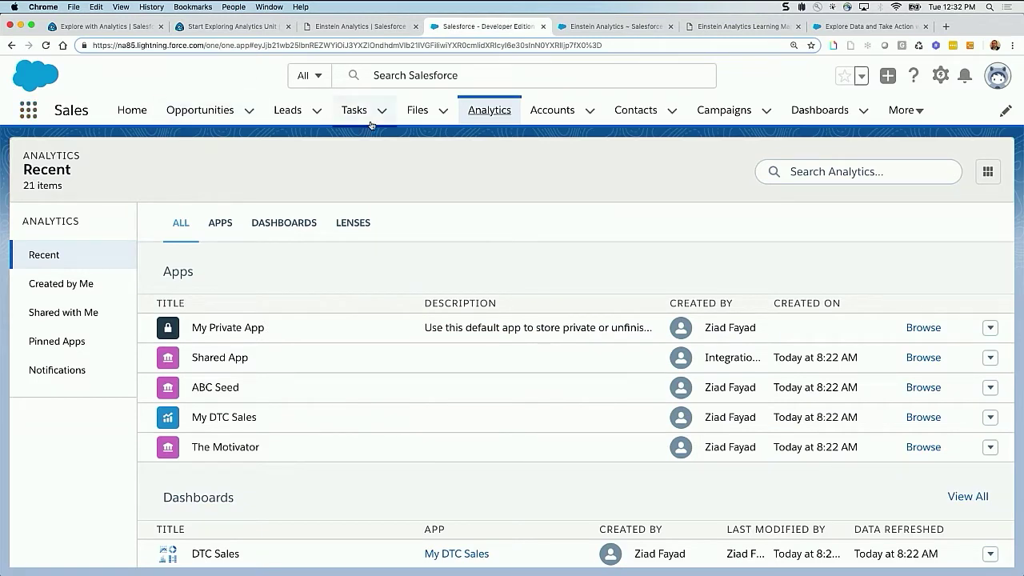
left_click(915, 110)
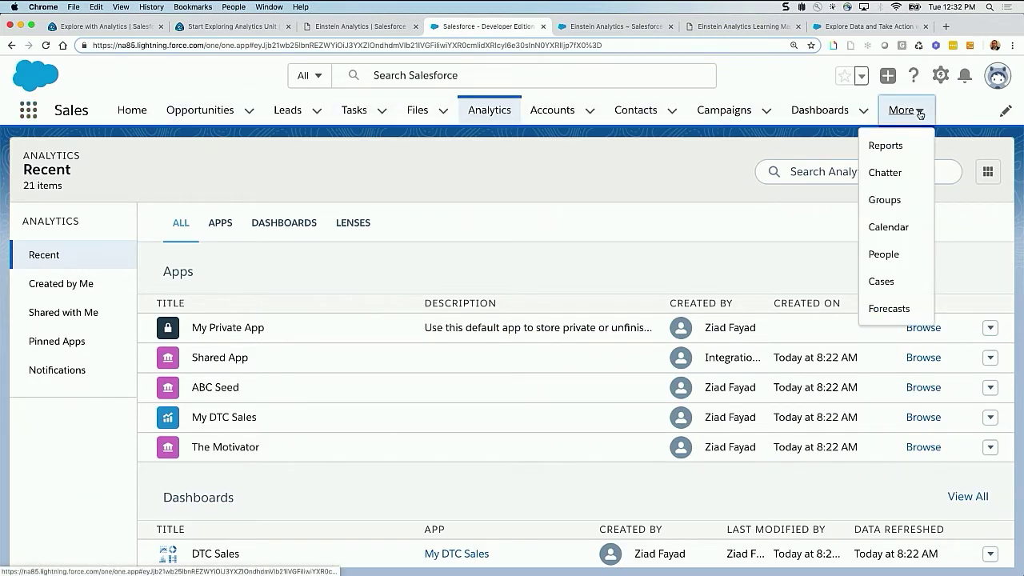
left_click(885, 173)
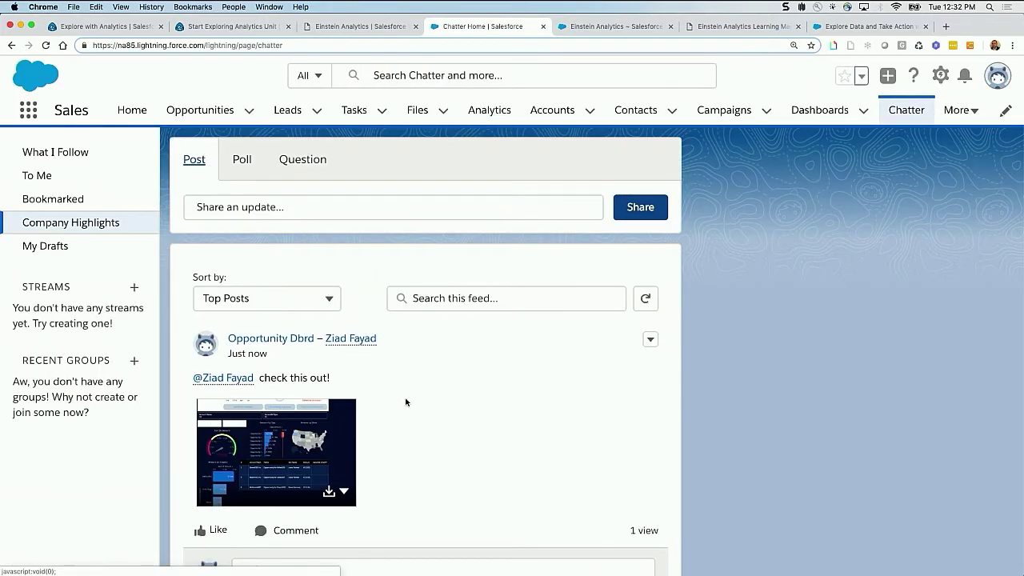
scroll(406, 403, "down", 1)
scroll(405, 403, "down", 1)
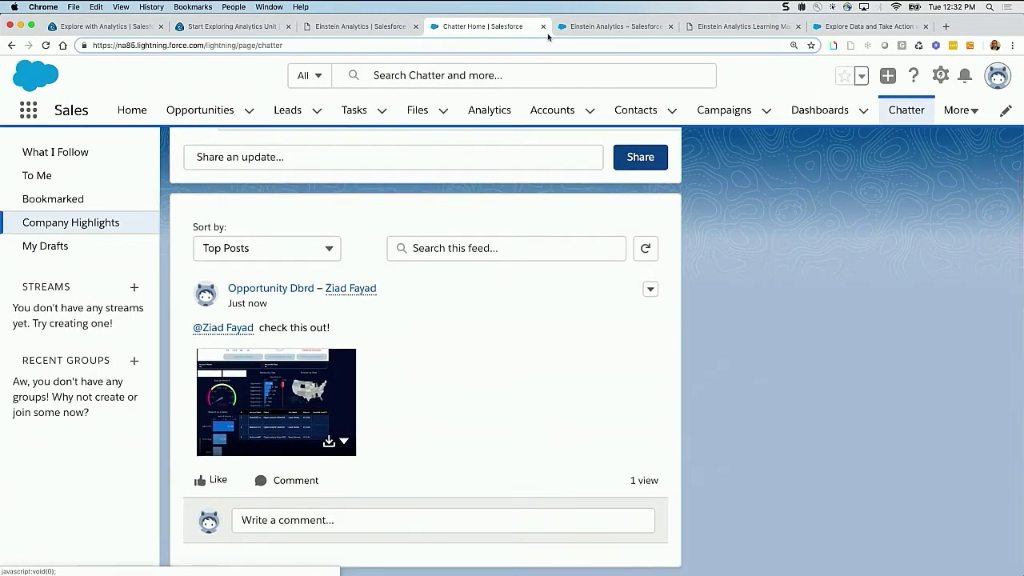
left_click(615, 27)
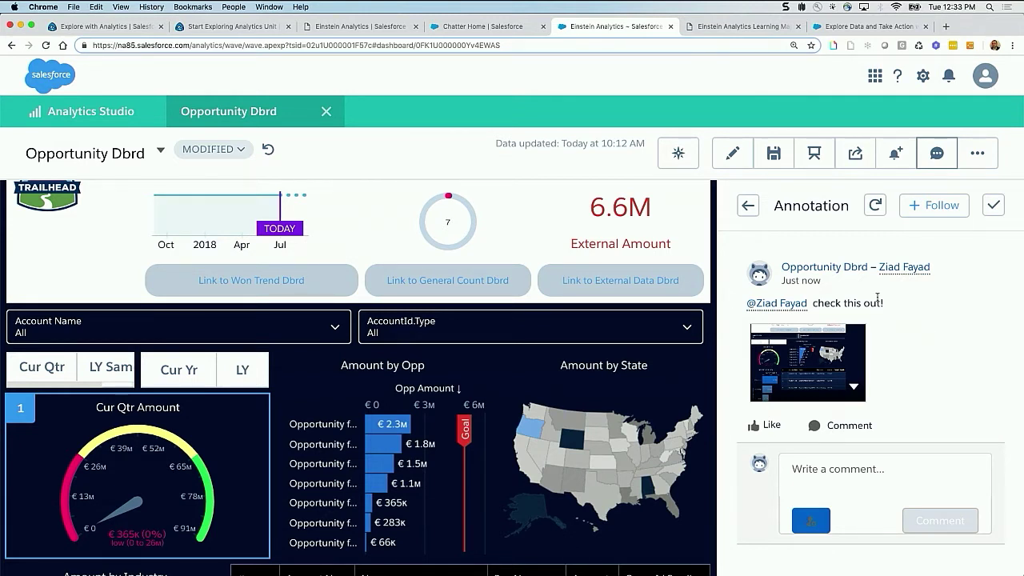
left_click(936, 155)
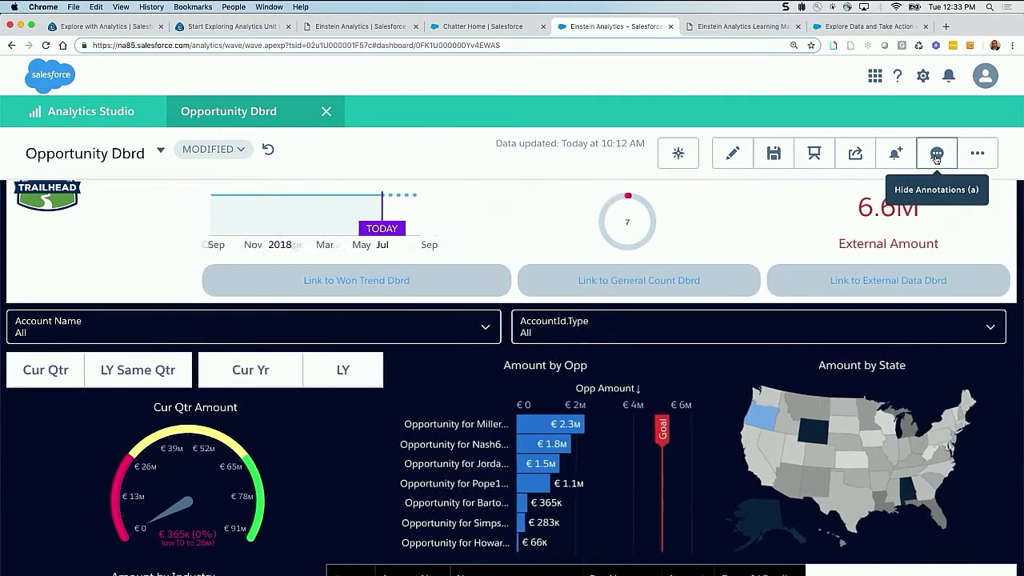
- Examine the feed-posting and download options for sharing the Cur Qtr Amount gauge, and close them without sharing
left_click(369, 410)
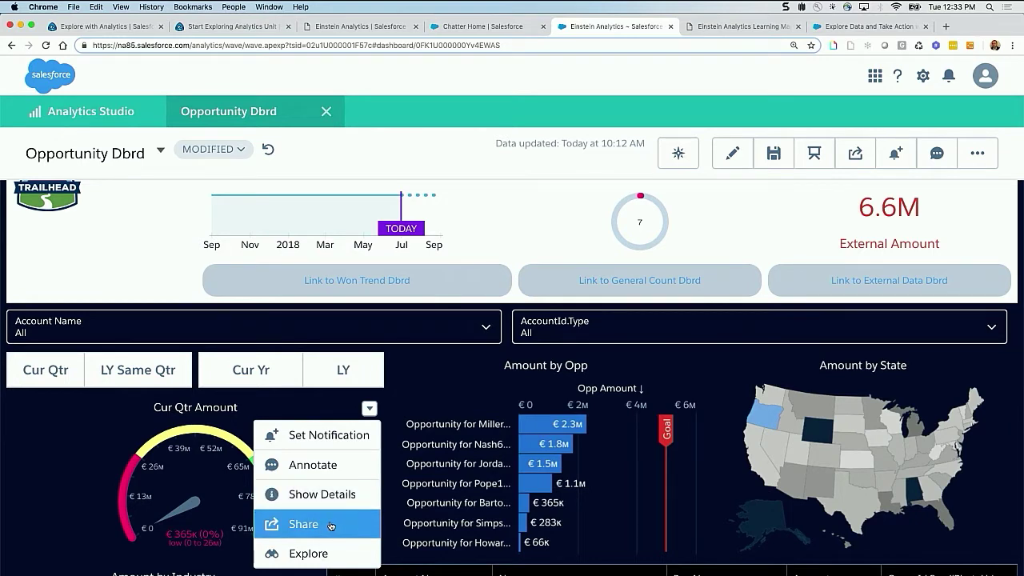
left_click(303, 524)
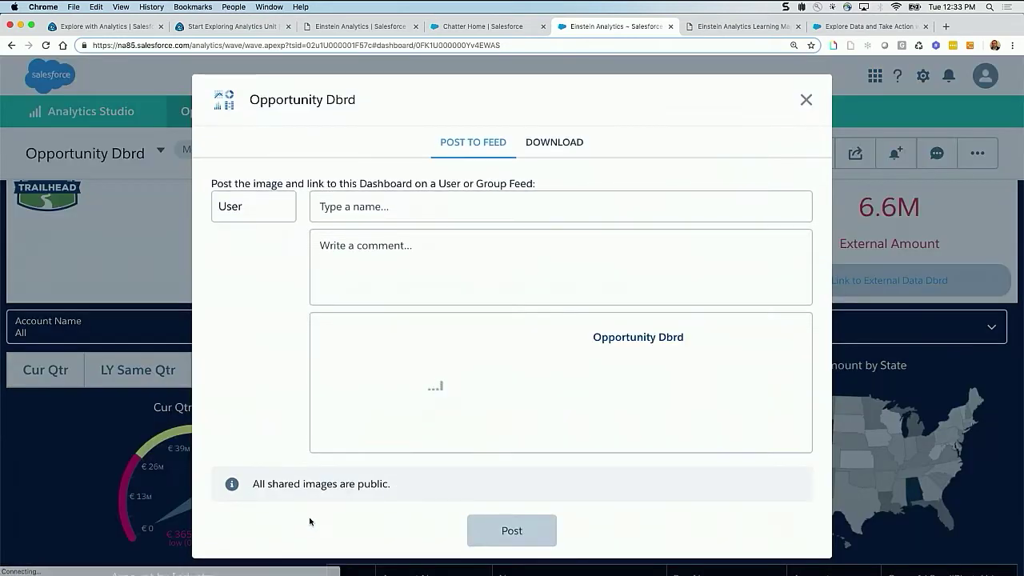
left_click(556, 145)
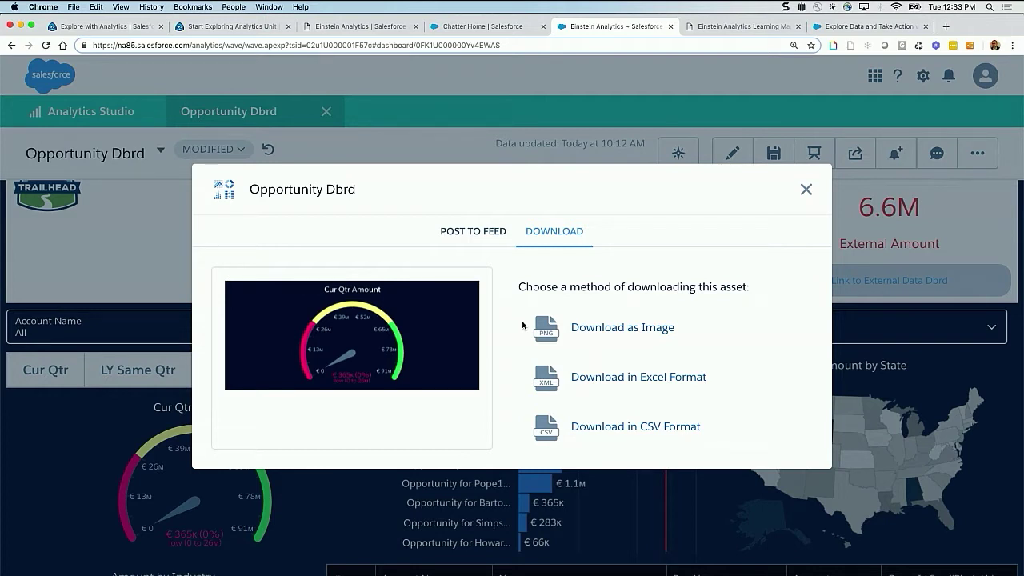
left_click(806, 188)
- Examine the feed-posting and download options for sharing the Amount by Opp chart, and close them without sharing
left_click(687, 366)
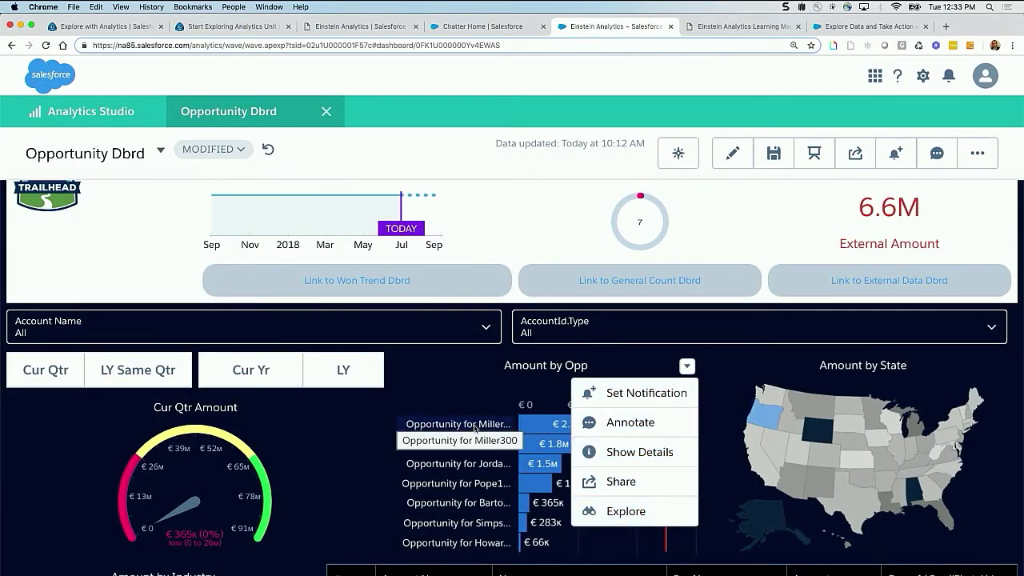
left_click(617, 484)
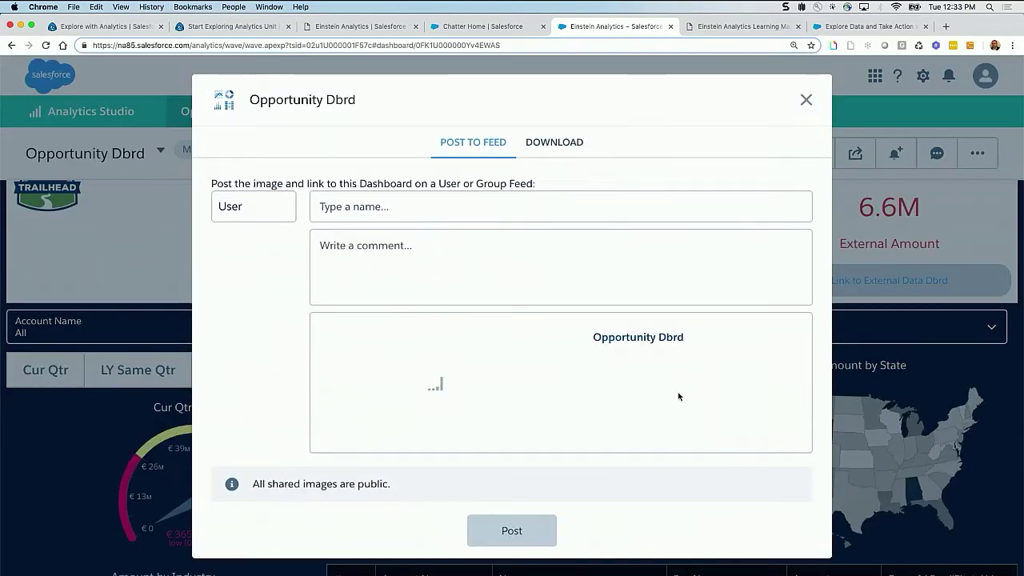
left_click(554, 141)
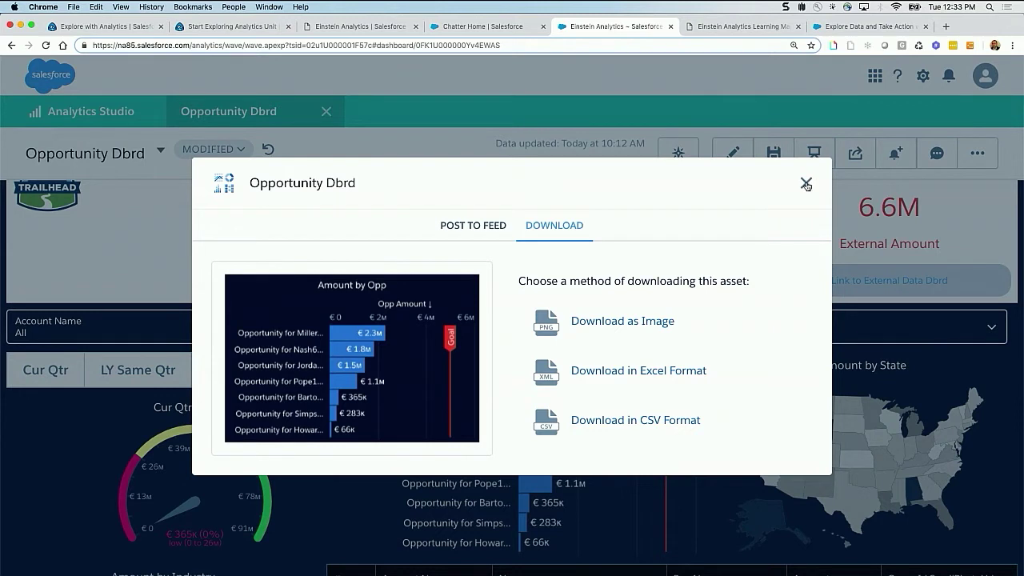
triple_click(807, 185)
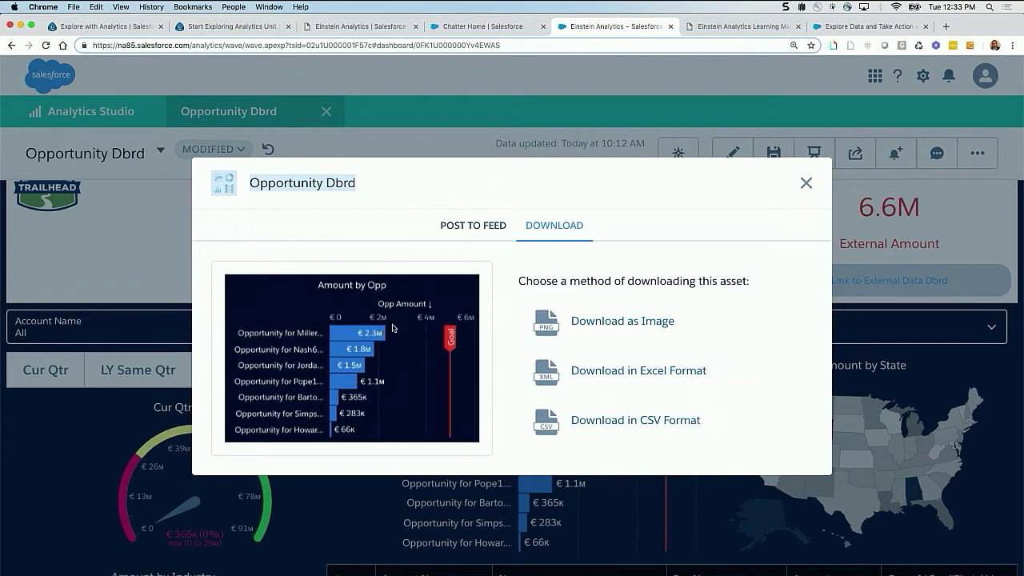
left_click(807, 183)
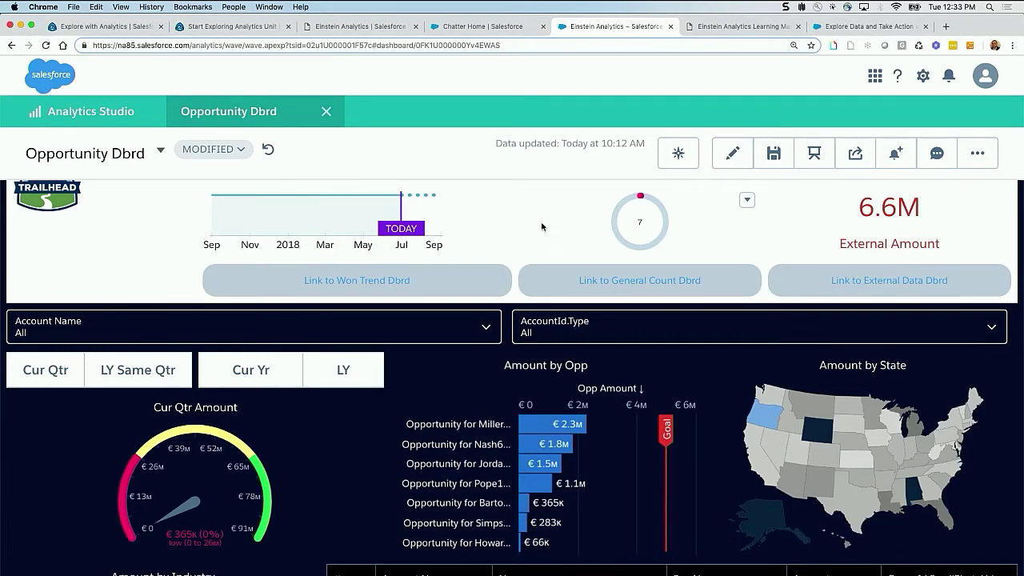
- Reset the dashboard to its initial selections, and review the opportunity details table's sharing and download options without downloading anything
left_click(268, 149)
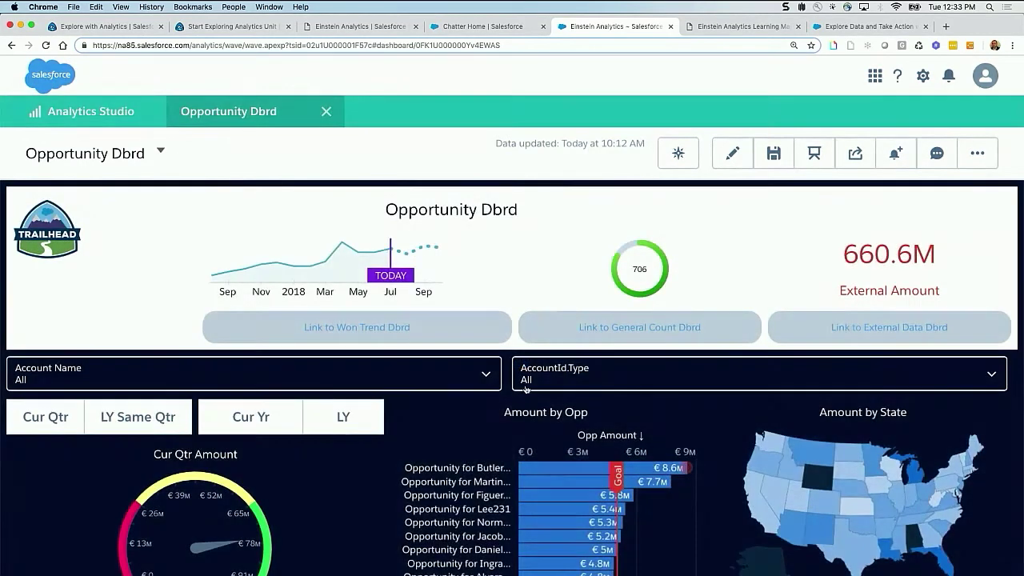
scroll(382, 503, "down", 5)
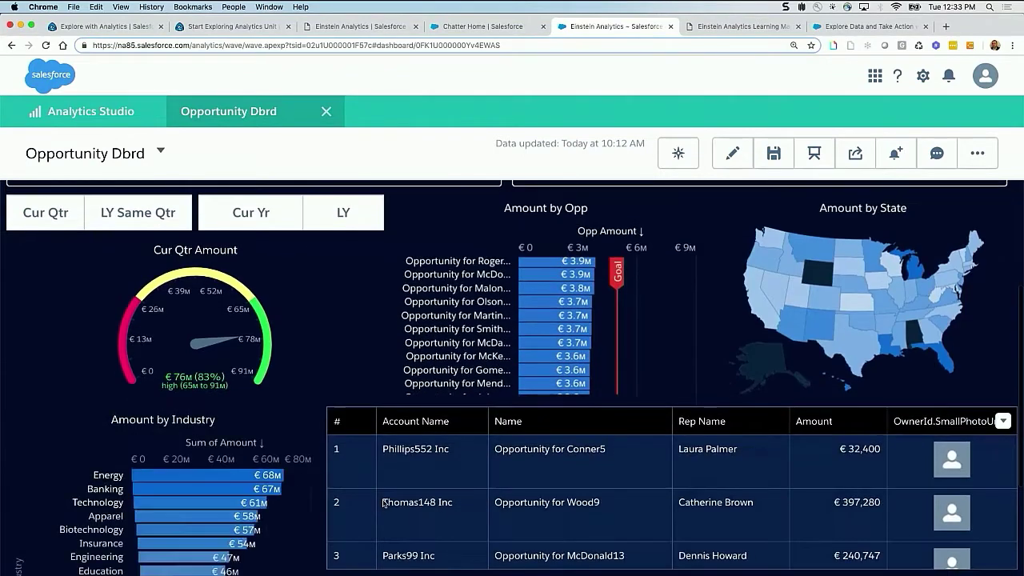
left_click(1003, 421)
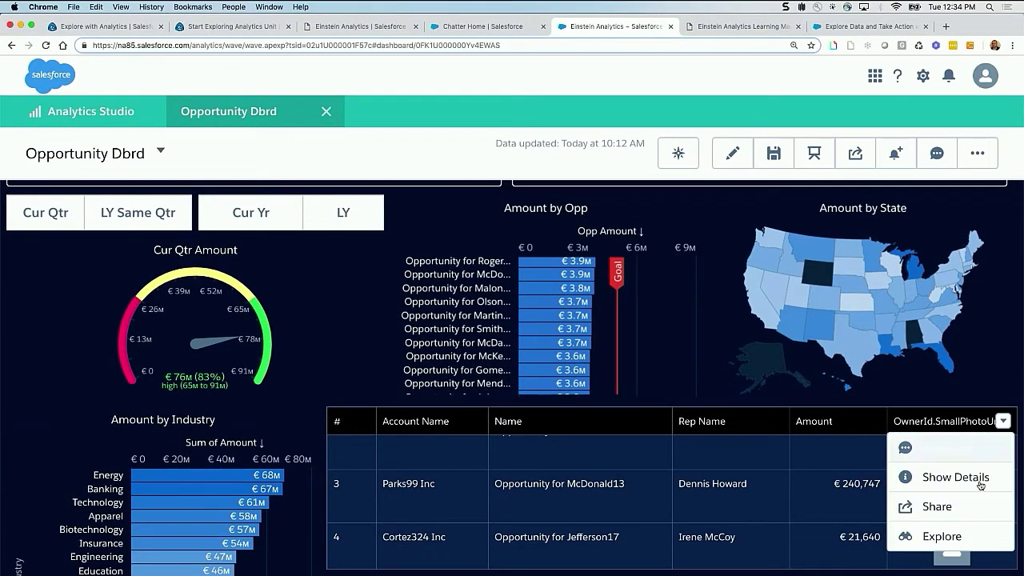
left_click(932, 507)
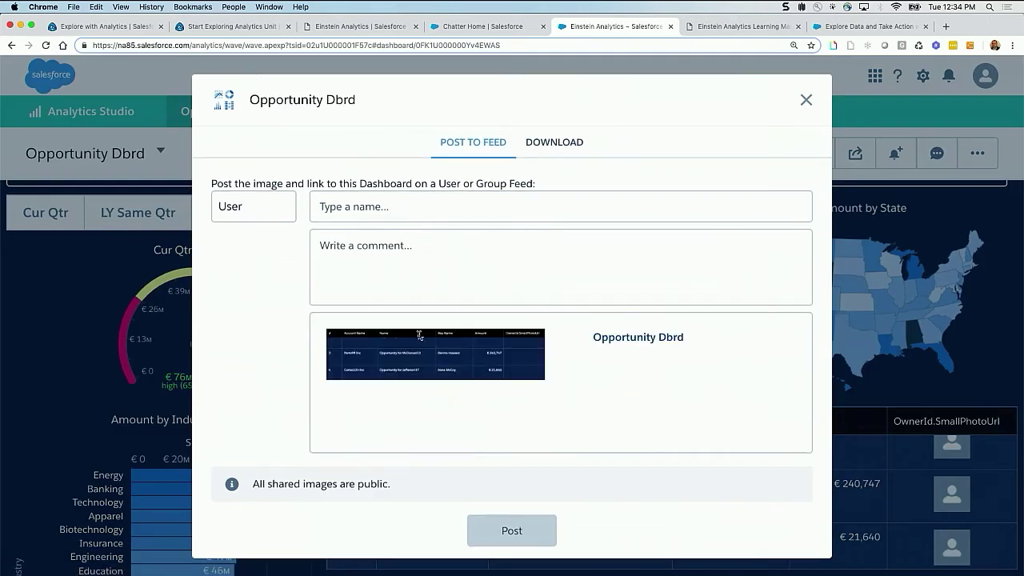
left_click(554, 143)
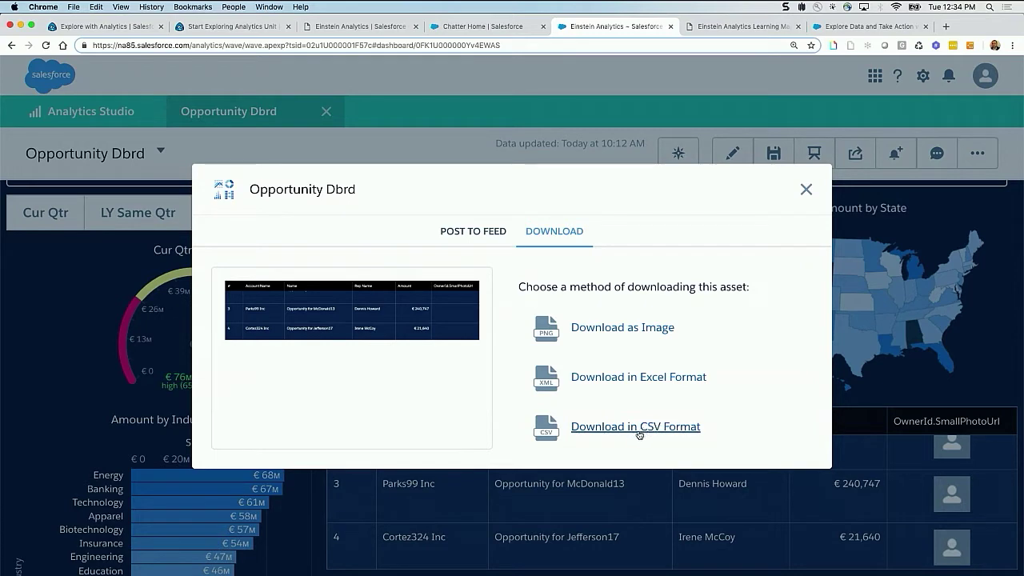
left_click(806, 190)
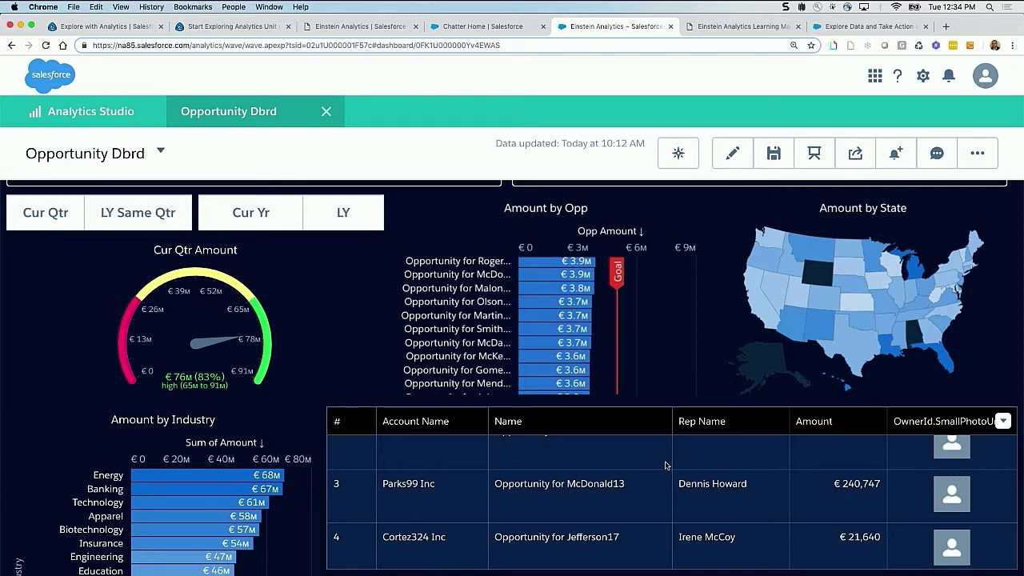
- Open the dashboard for editing and open the opportunity table's detailed_info step, viewing its rows through to the last one
left_click(733, 152)
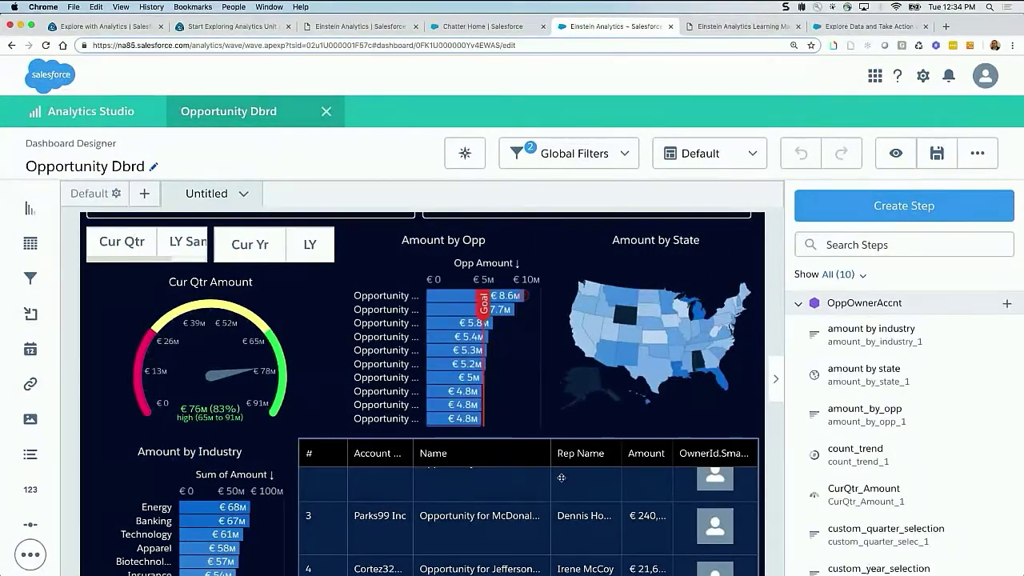
left_click(550, 480)
double_click(550, 480)
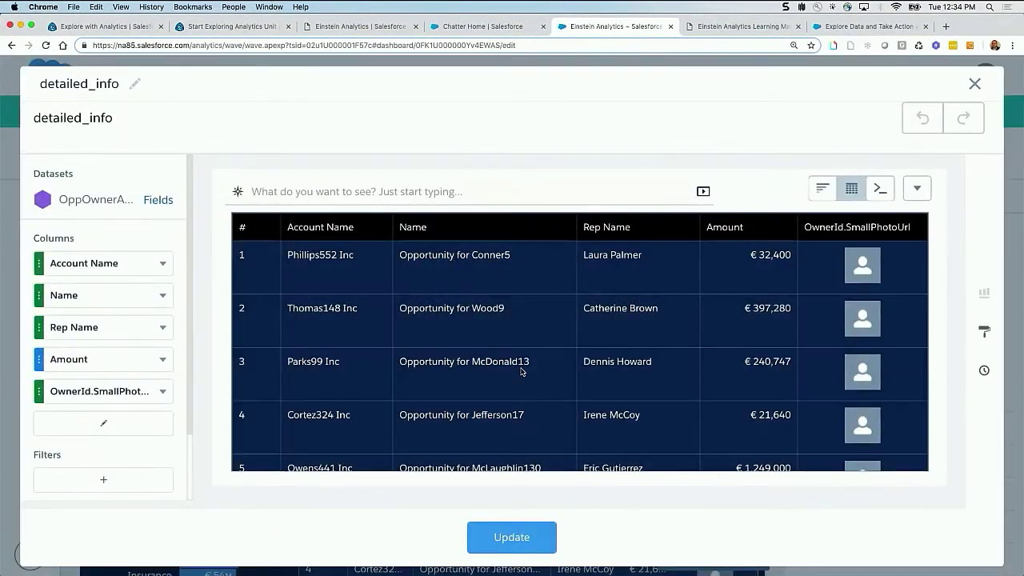
scroll(521, 371, "down", 10)
scroll(521, 371, "down", 20)
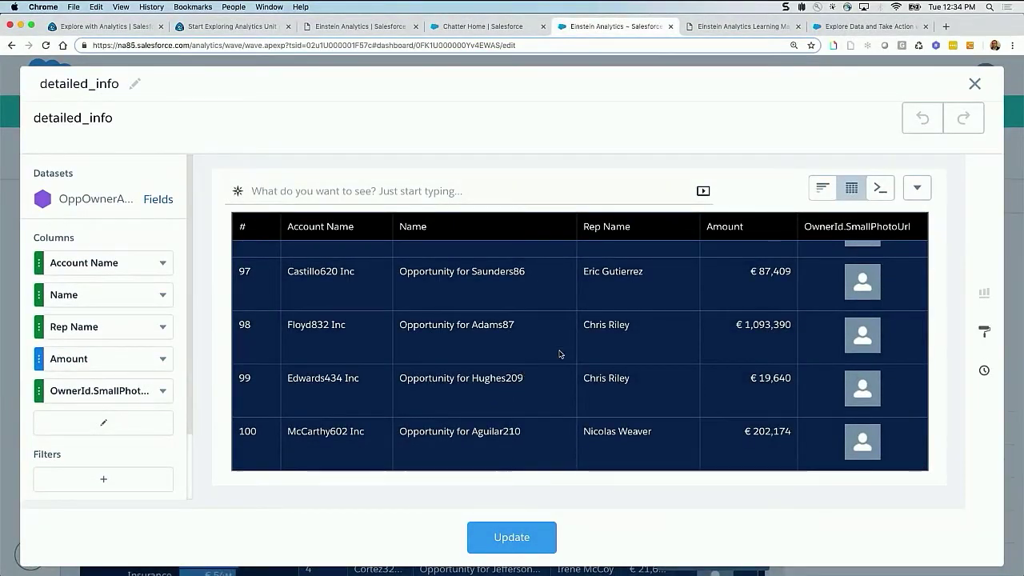
- View the SAQL query behind the detailed_info step, and return to its table view
left_click(880, 187)
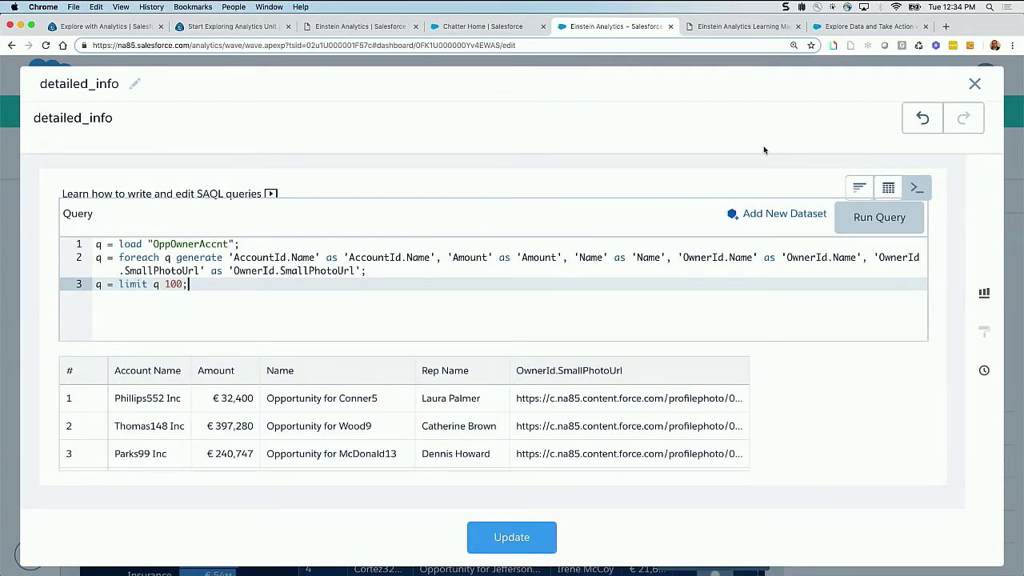
left_click(908, 127)
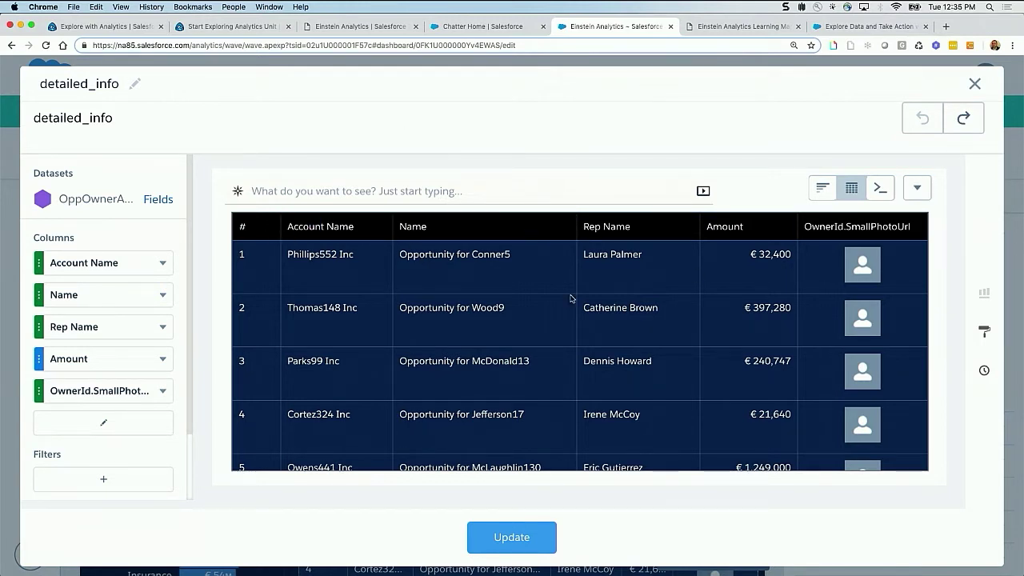
- Try a query result limit of 10000 for the detailed_info step, and leave the step editor without applying it
scroll(130, 445, "down", 2)
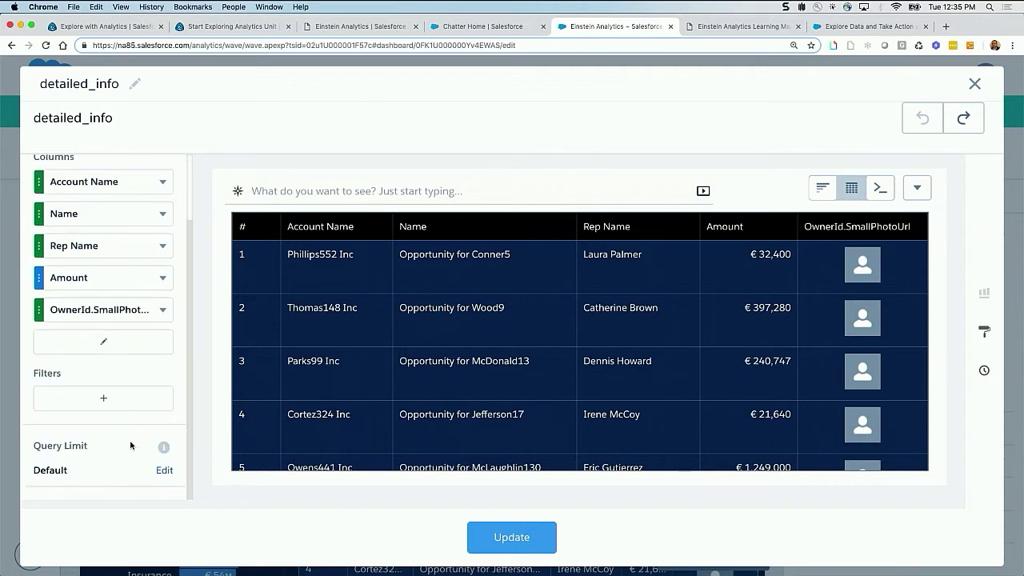
left_click(165, 469)
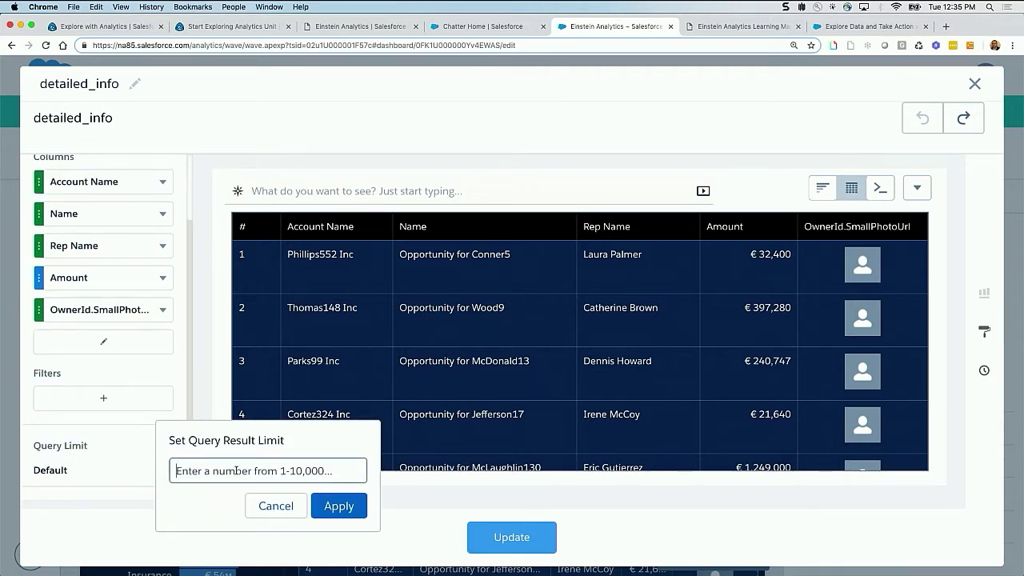
type("10001")
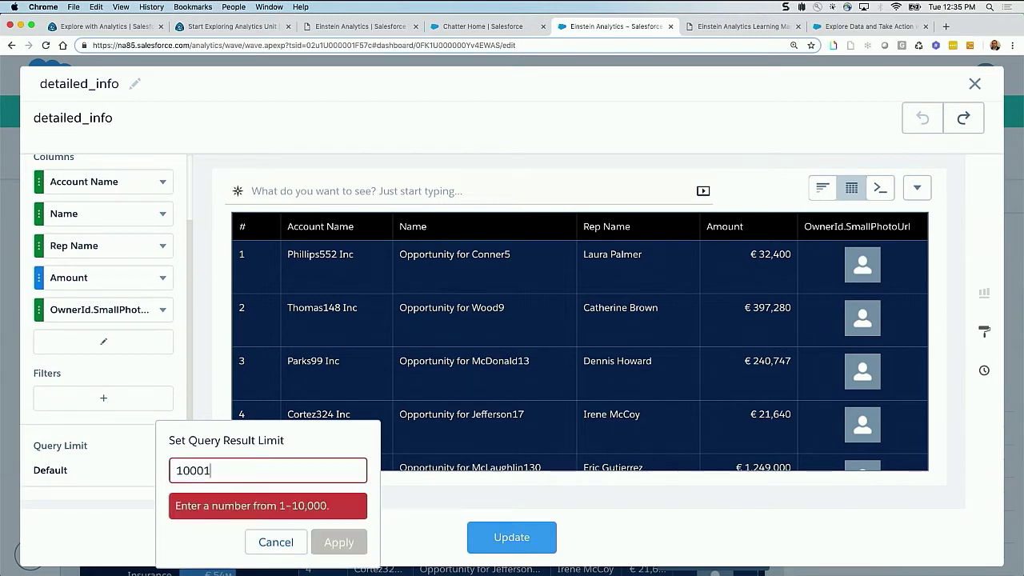
key("BackSpace")
type("0")
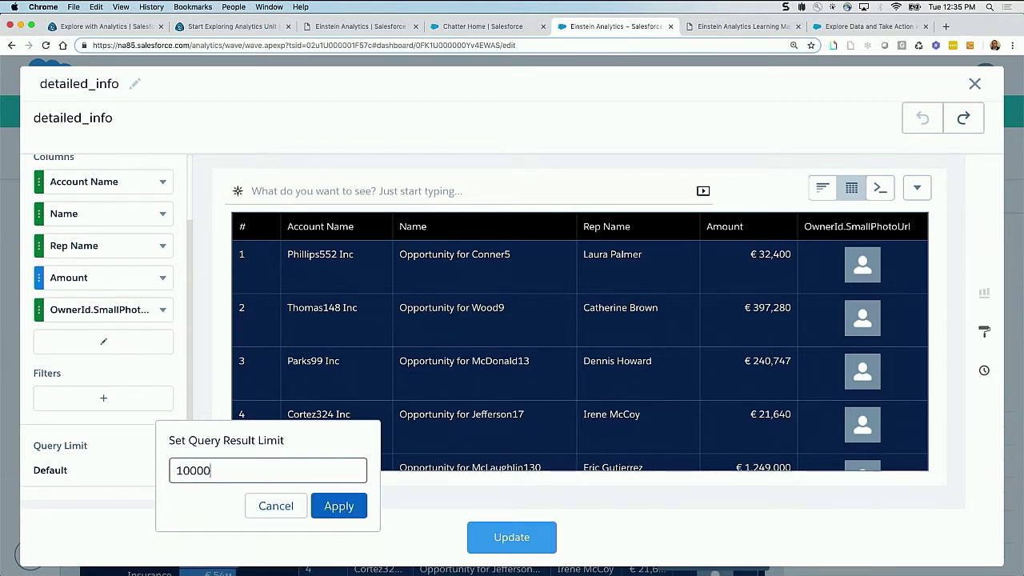
left_click(285, 511)
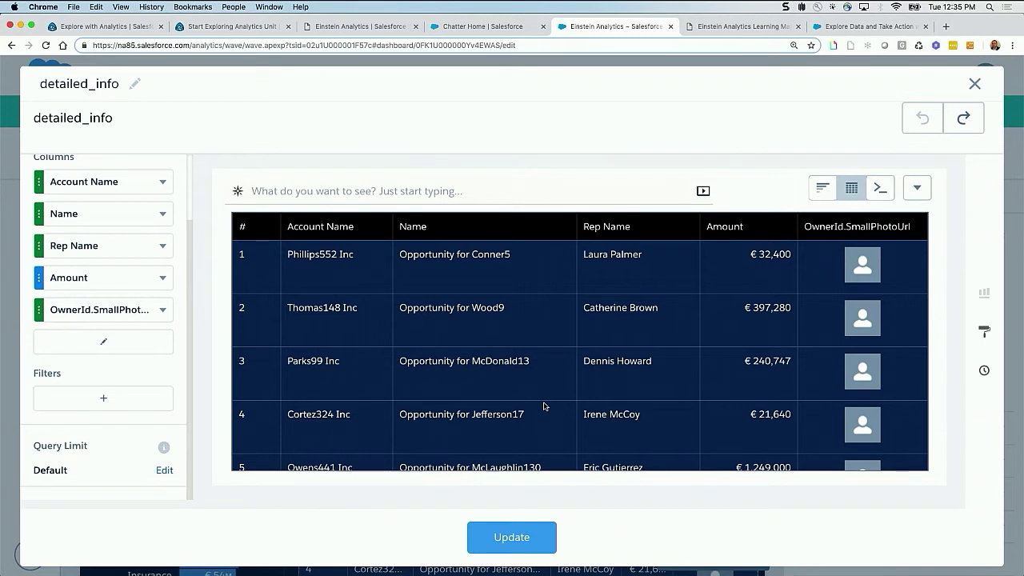
left_click(974, 85)
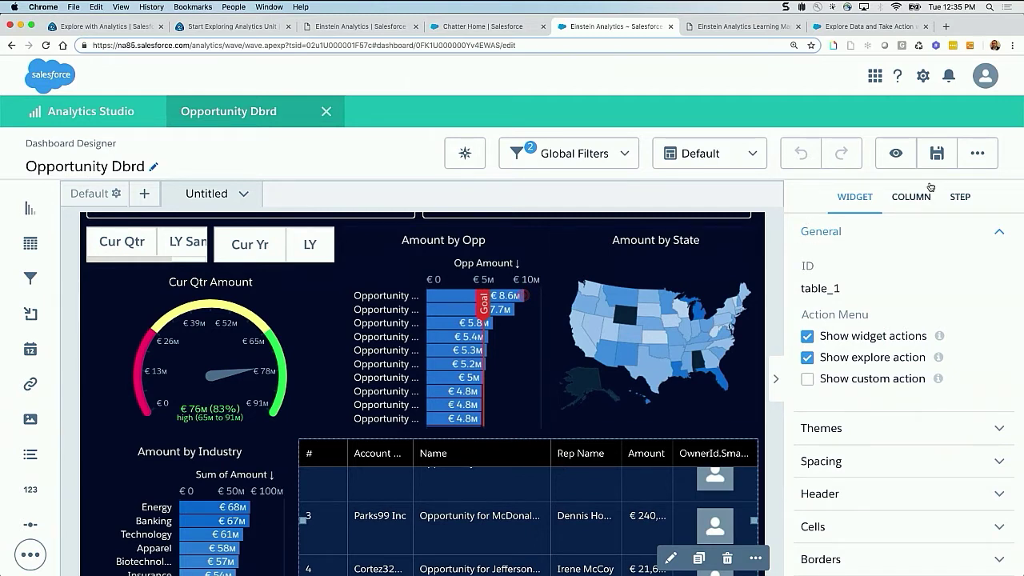
- Preview the dashboard and review the actions offered for the opportunity details table
left_click(895, 153)
scroll(670, 463, "up", 3)
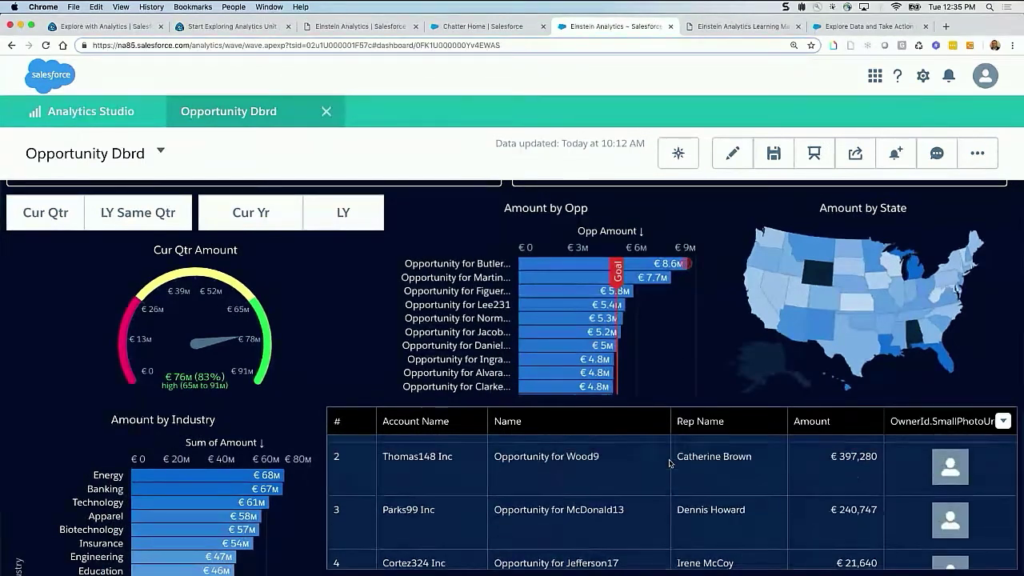
scroll(335, 365, "up", 3)
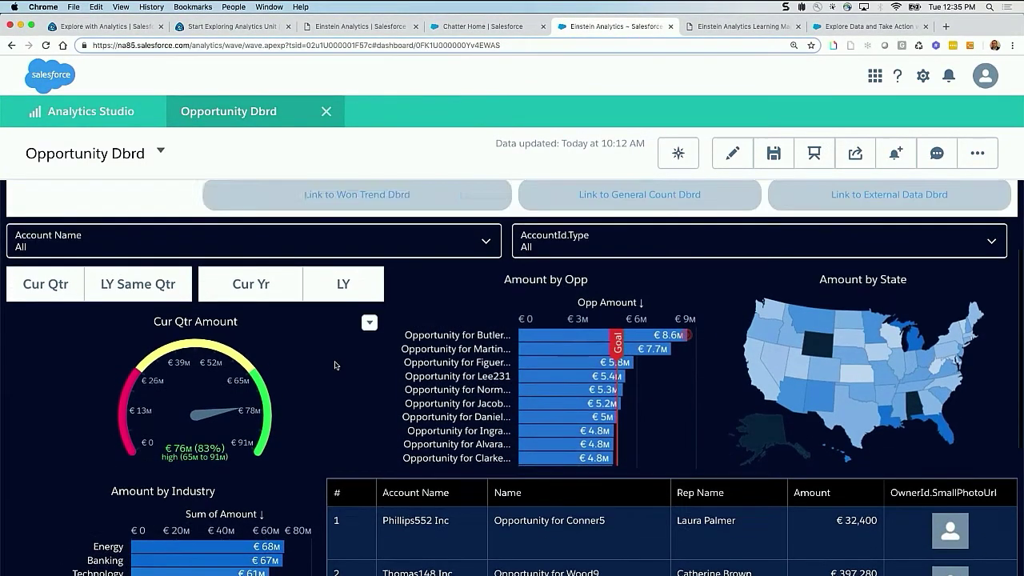
scroll(335, 448, "down", 2)
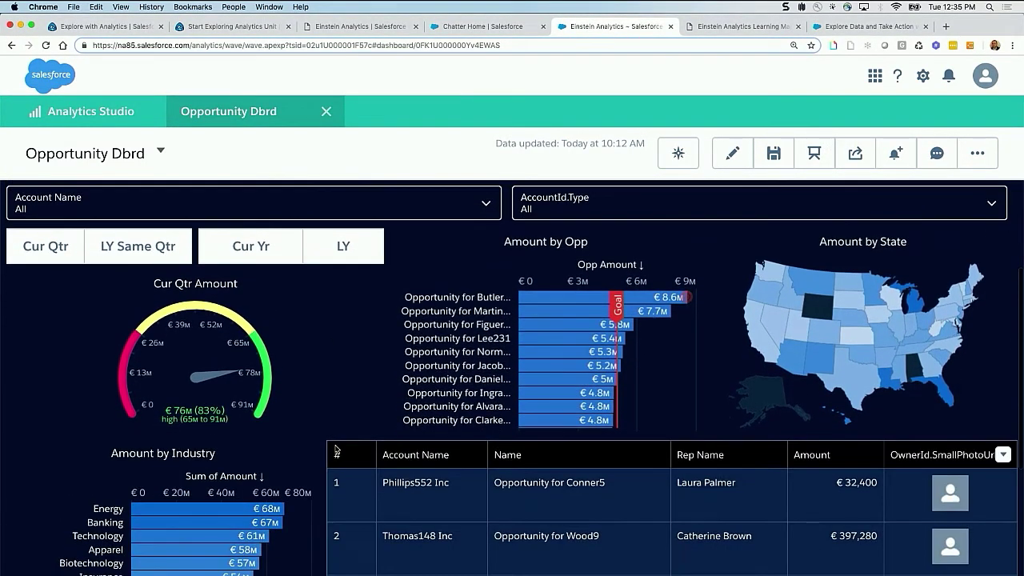
scroll(336, 448, "down", 1)
scroll(335, 447, "down", 2)
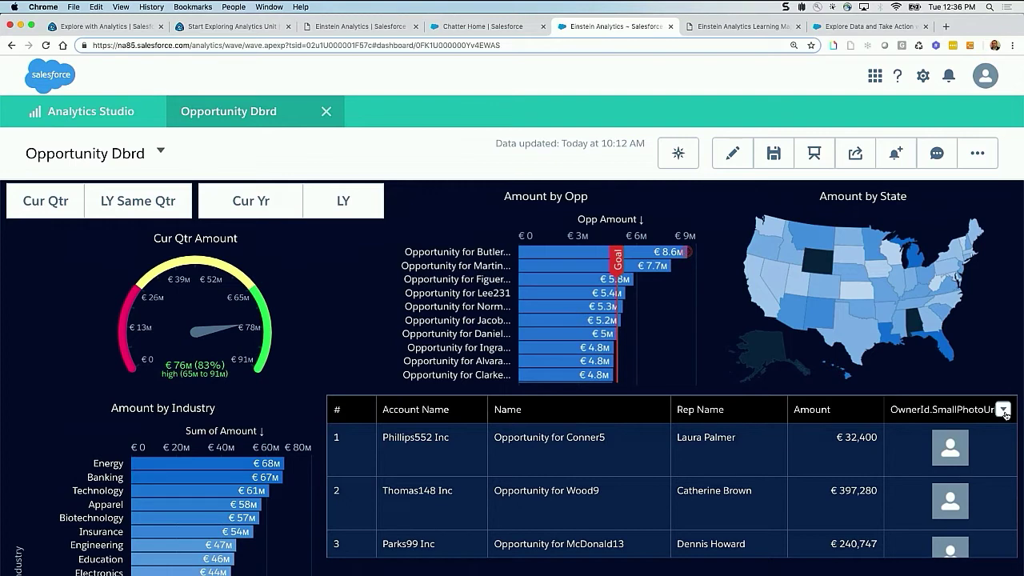
left_click(1004, 410)
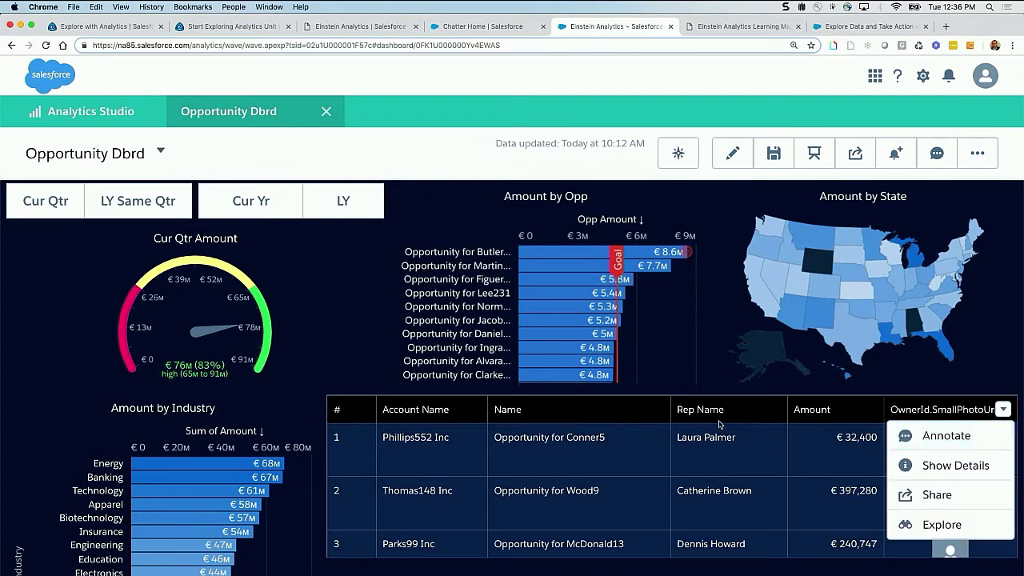
- Reopen the detailed_info step for editing, set the limit in its SAQL query to 50000 and run the query
left_click(733, 152)
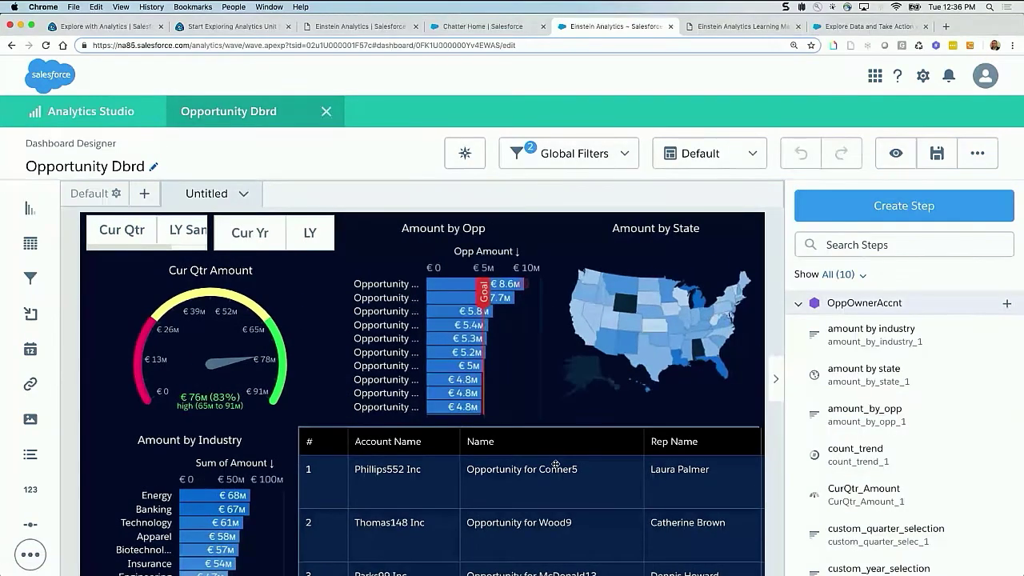
double_click(542, 485)
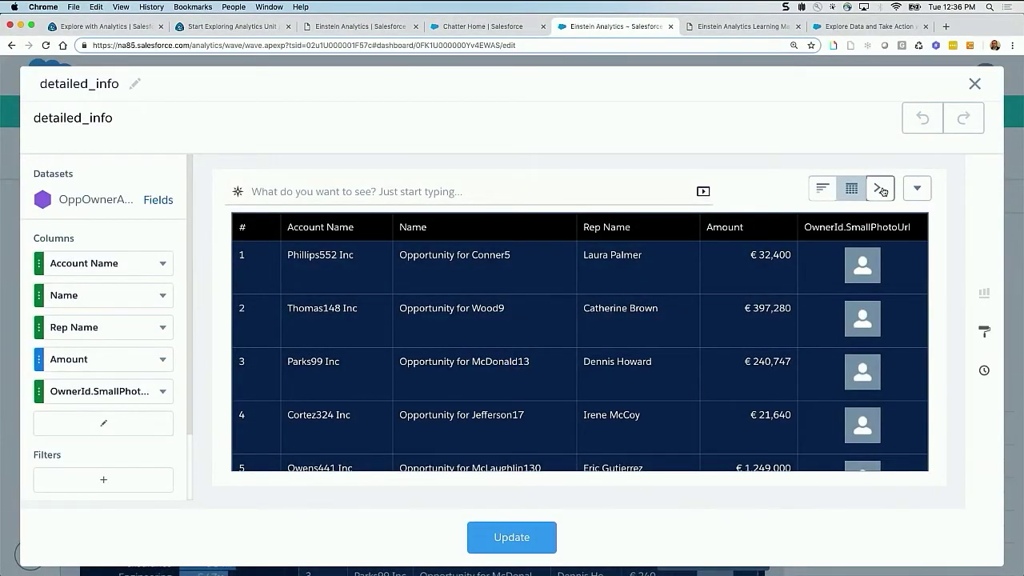
left_click(881, 189)
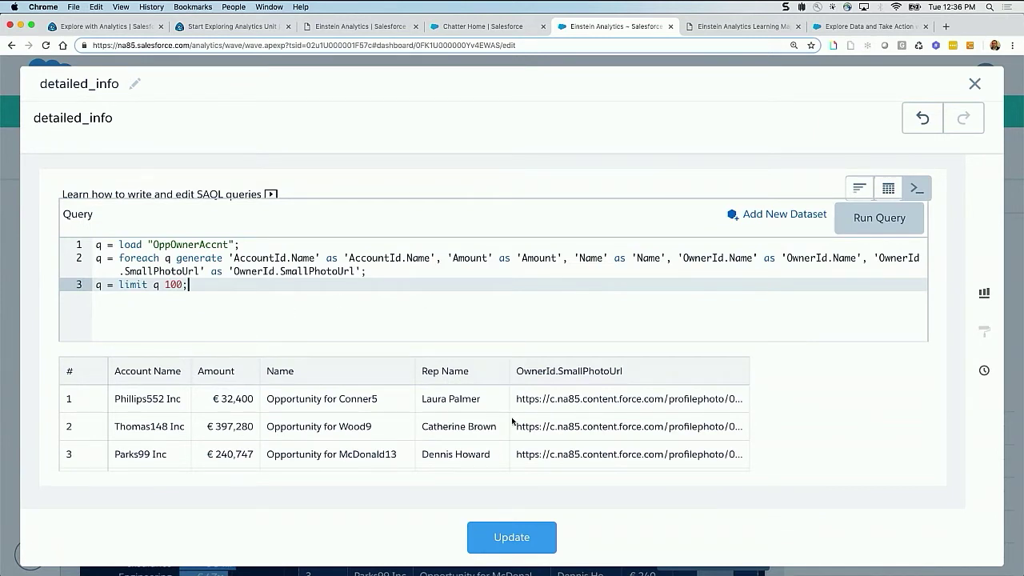
left_click(177, 284)
key("BackSpace")
key("BackSpace")
type("5000")
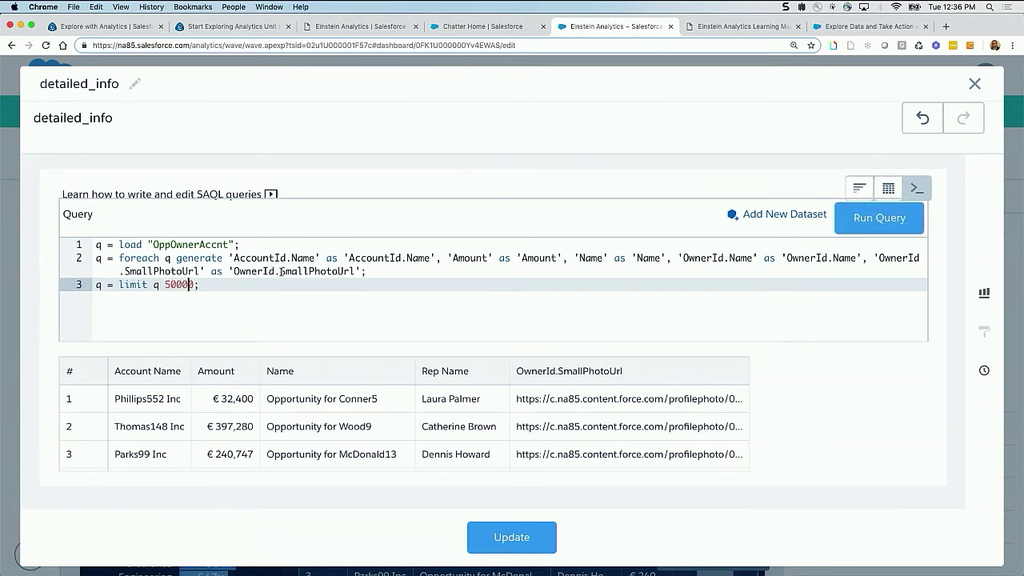
left_click(879, 228)
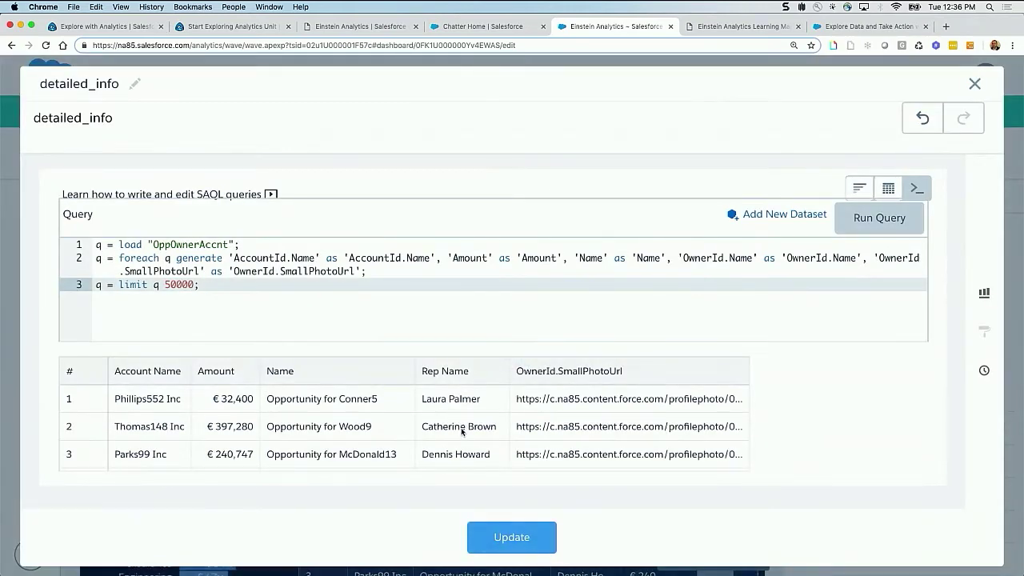
- Examine the detailed_info query results through to the last row
scroll(475, 424, "down", 10)
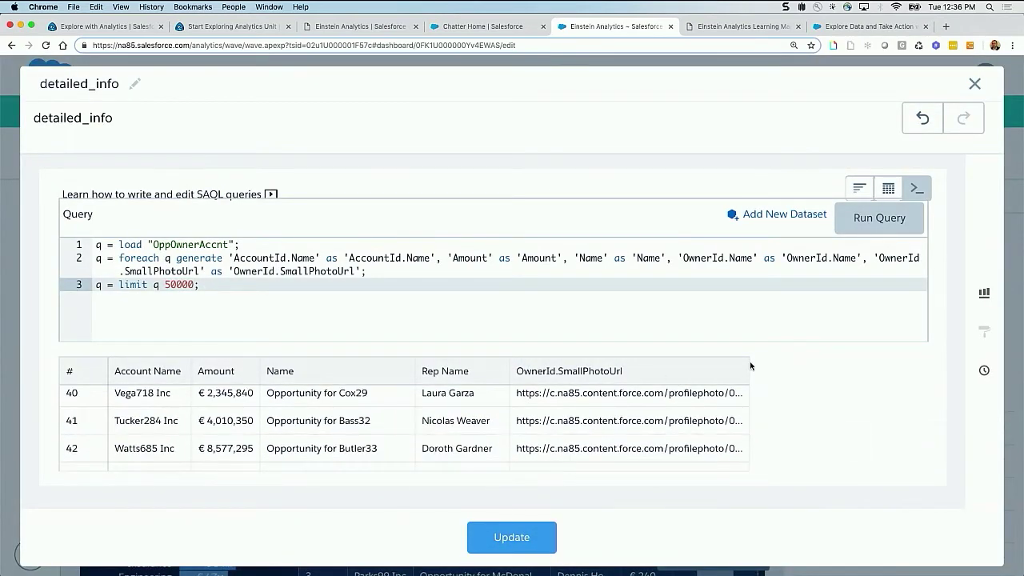
scroll(694, 419, "down", 5)
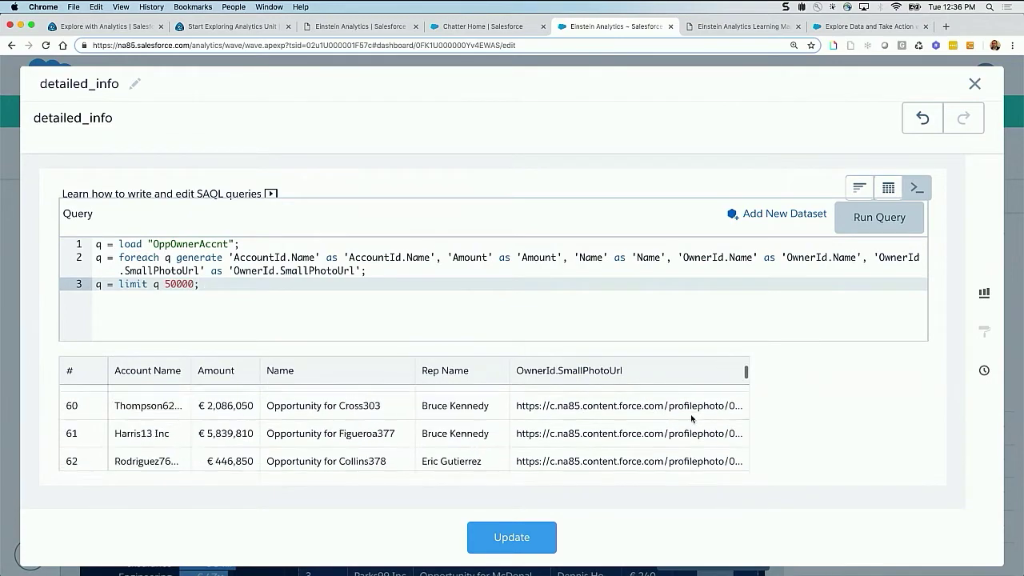
scroll(655, 434, "down", 20)
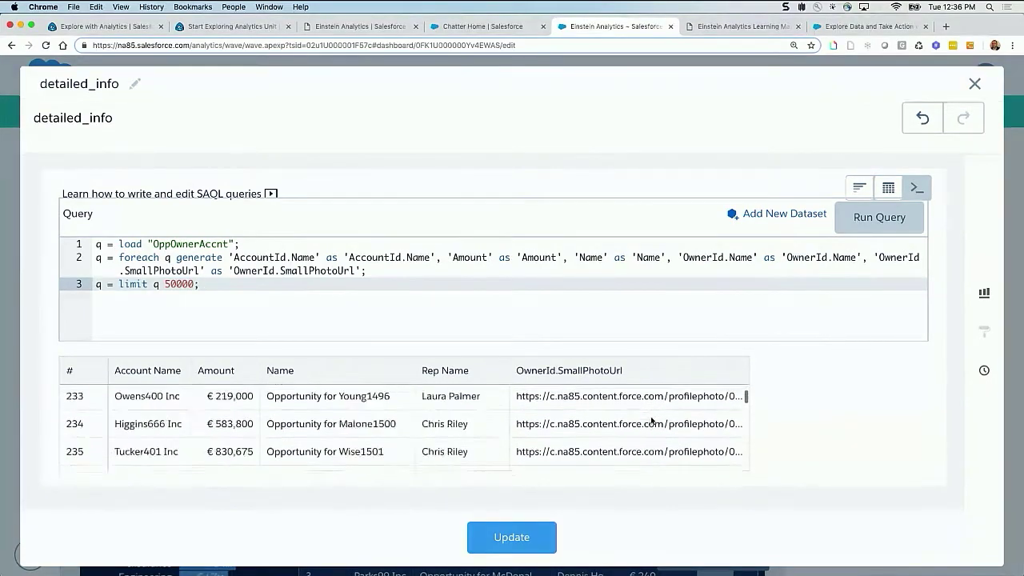
scroll(652, 419, "down", 20)
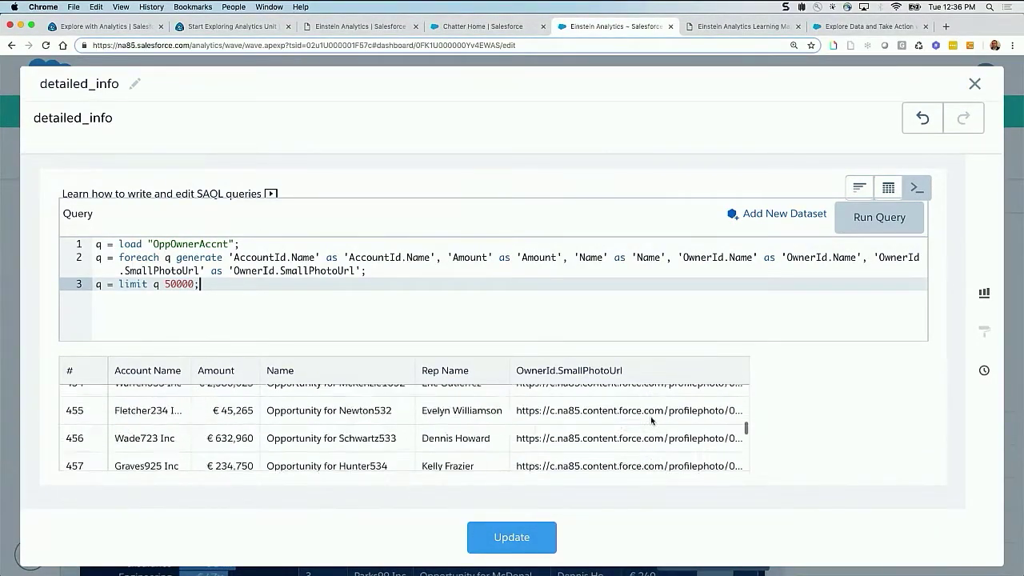
scroll(651, 420, "down", 20)
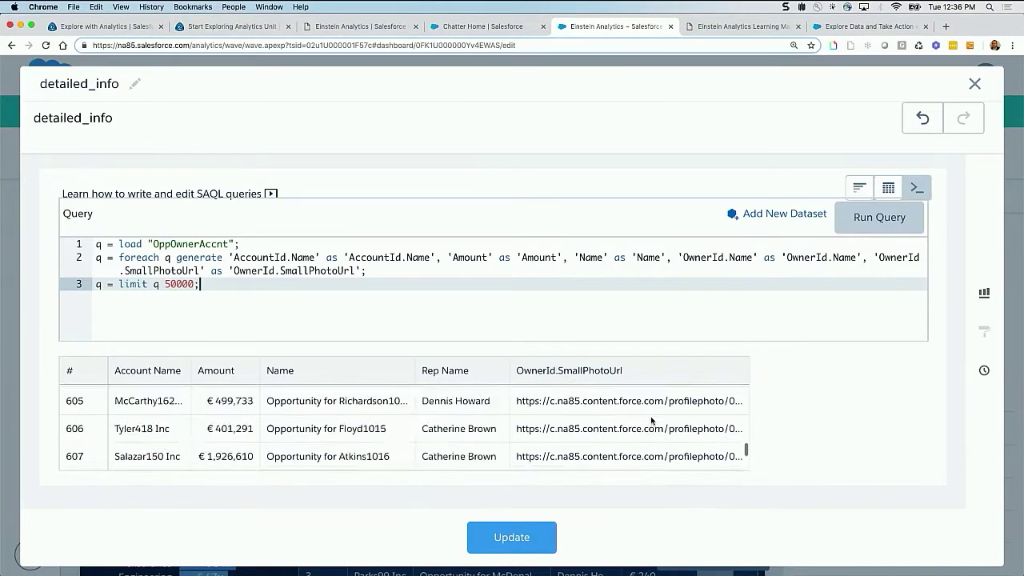
scroll(652, 420, "down", 13)
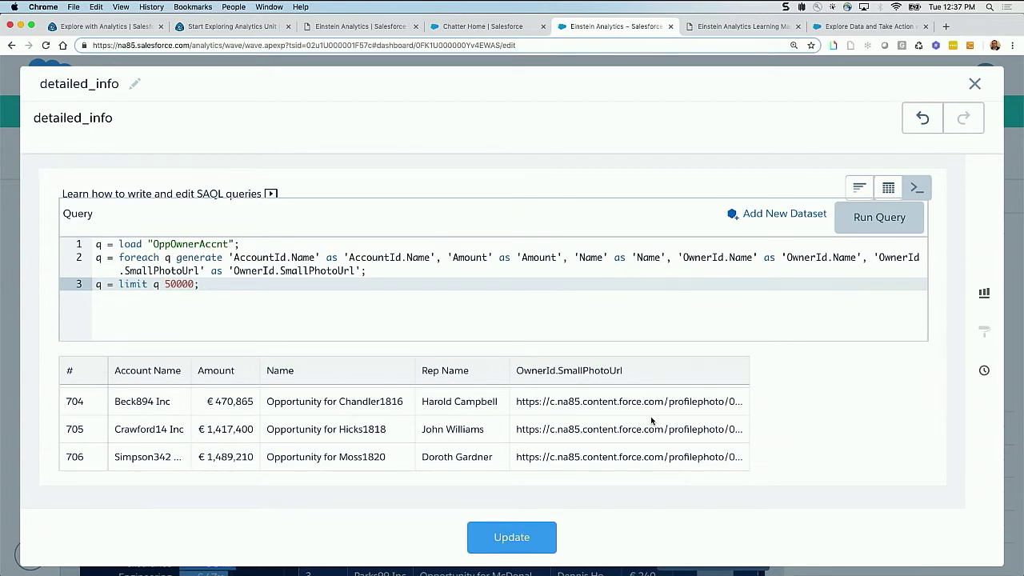
- Undo the SAQL query limit change, and leave the step editor to return to the dashboard preview
left_click(922, 118)
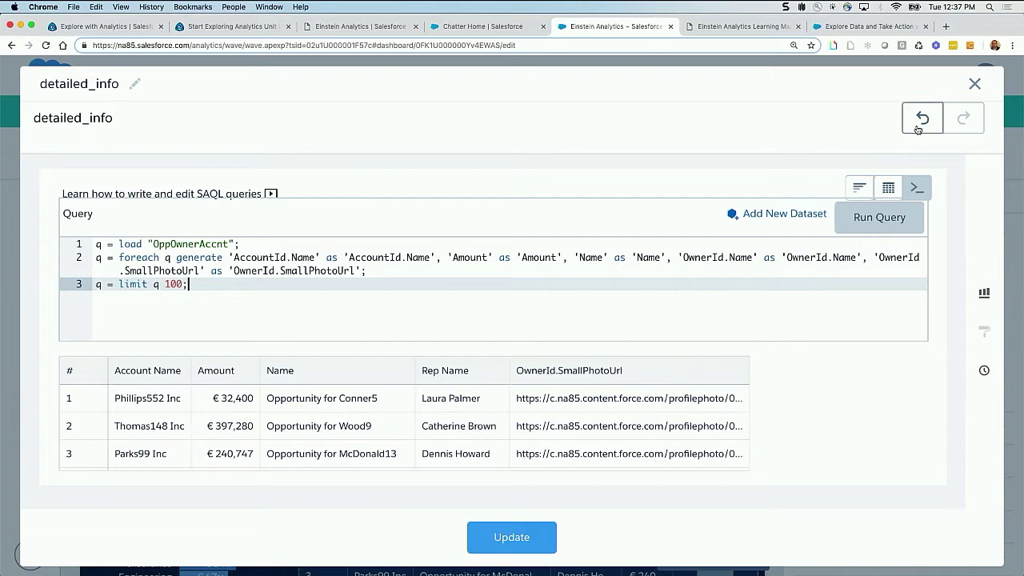
left_click(974, 85)
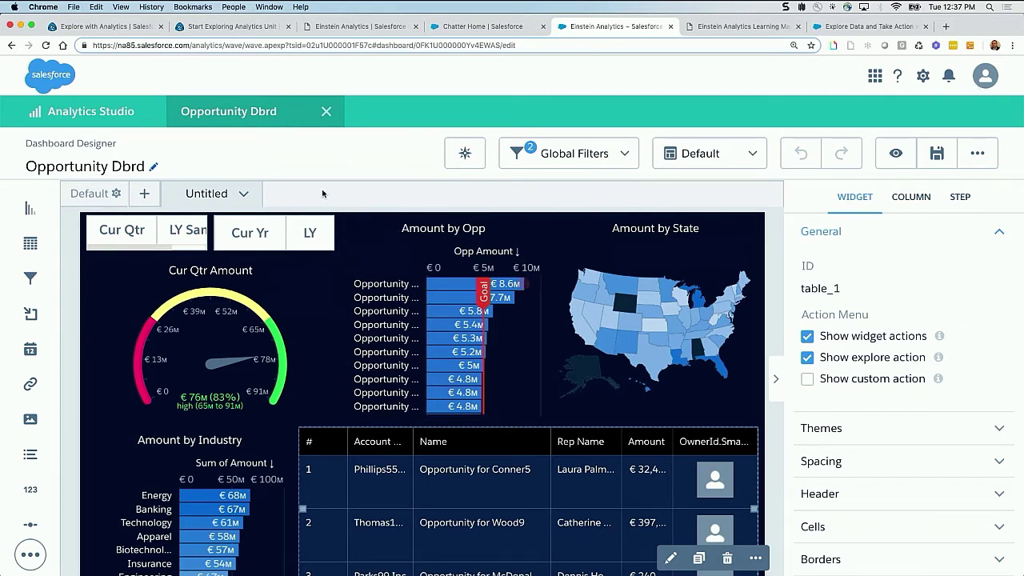
left_click(972, 160)
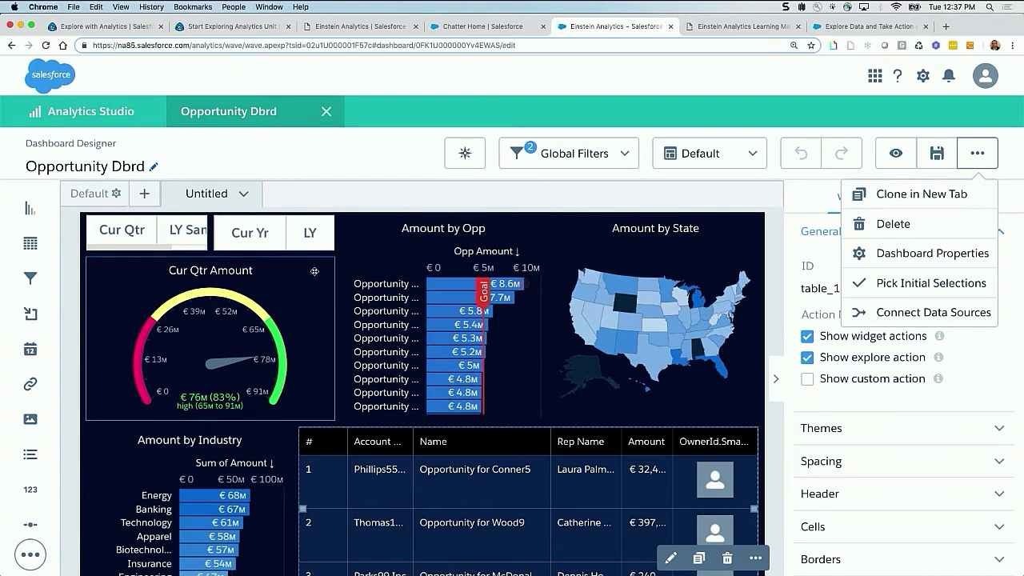
left_click(896, 153)
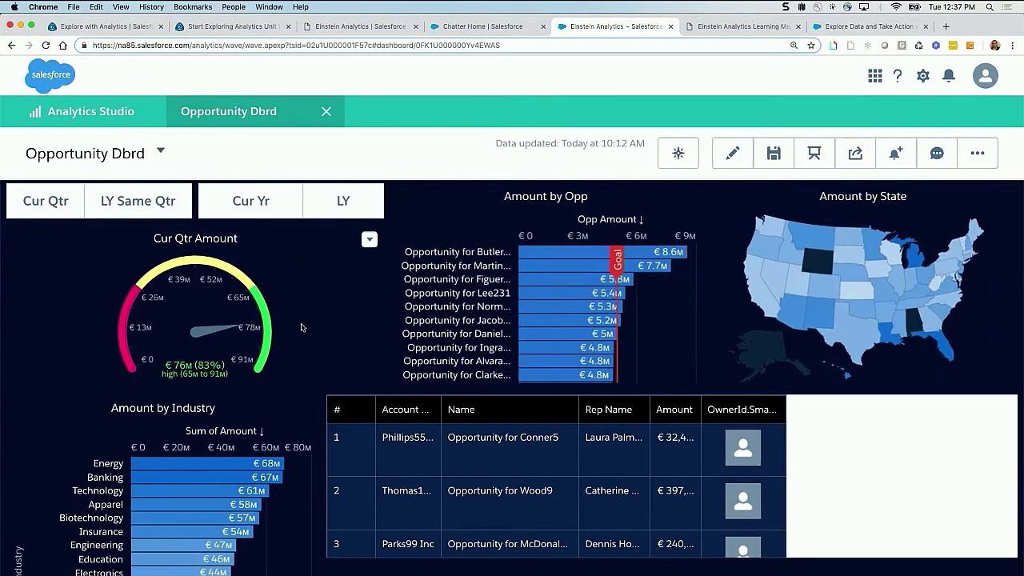
- Review the actions offered for the Cur Qtr Amount gauge, and look through the bars of the Amount by Opp chart
left_click(369, 240)
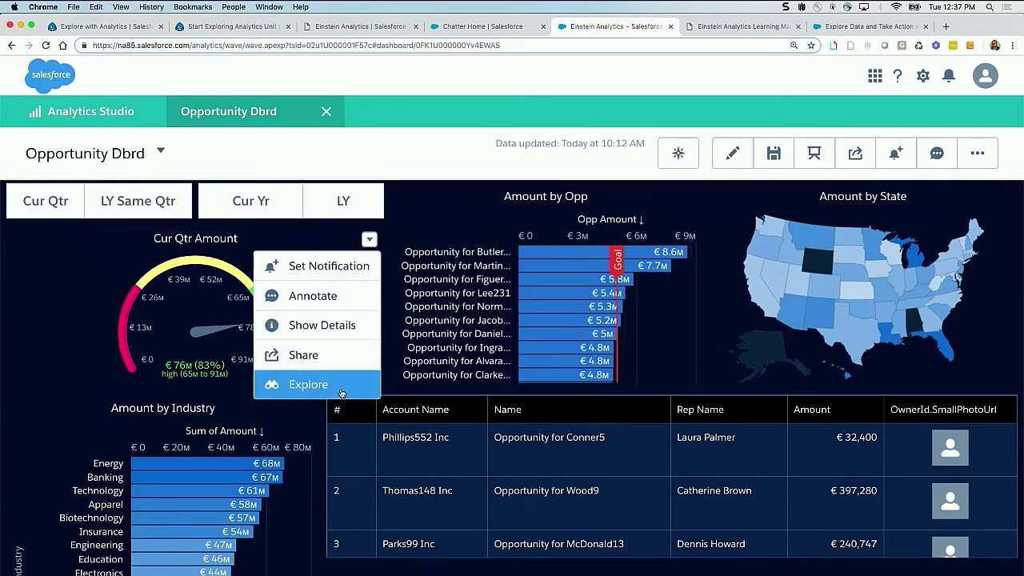
left_click(398, 206)
scroll(391, 263, "down", 5)
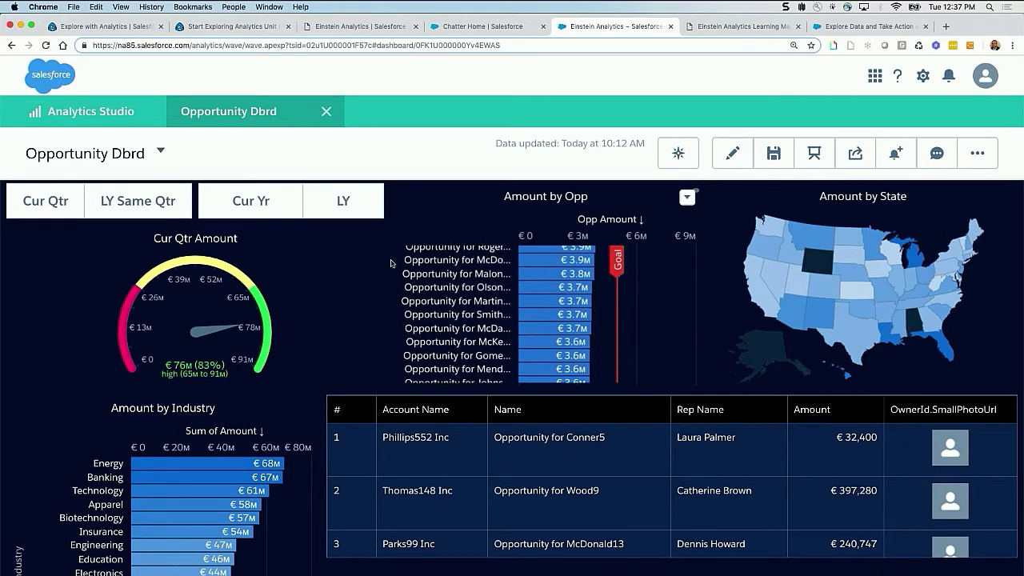
scroll(391, 263, "up", 5)
scroll(389, 232, "up", 3)
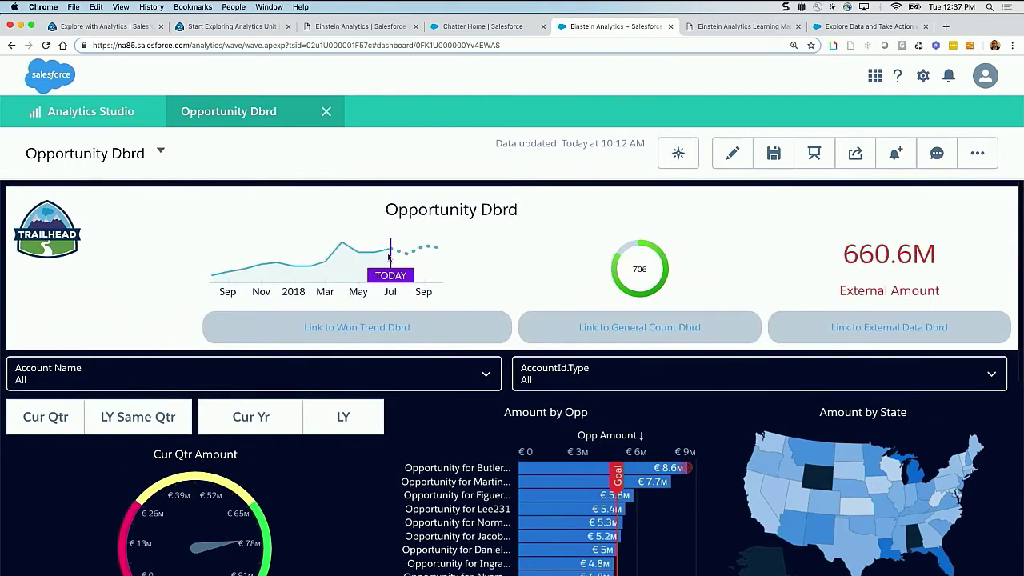
scroll(390, 482, "down", 10)
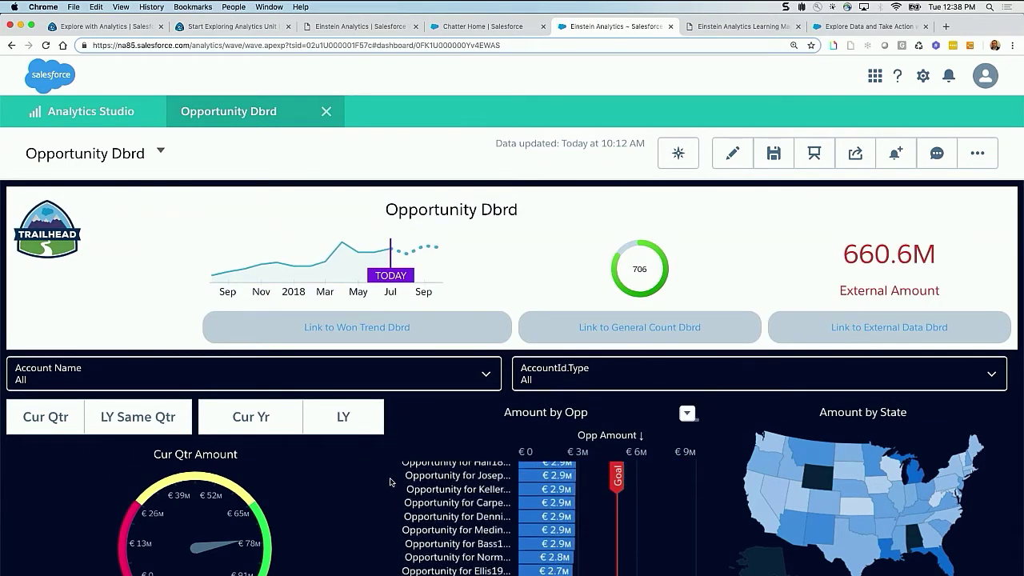
scroll(391, 482, "down", 5)
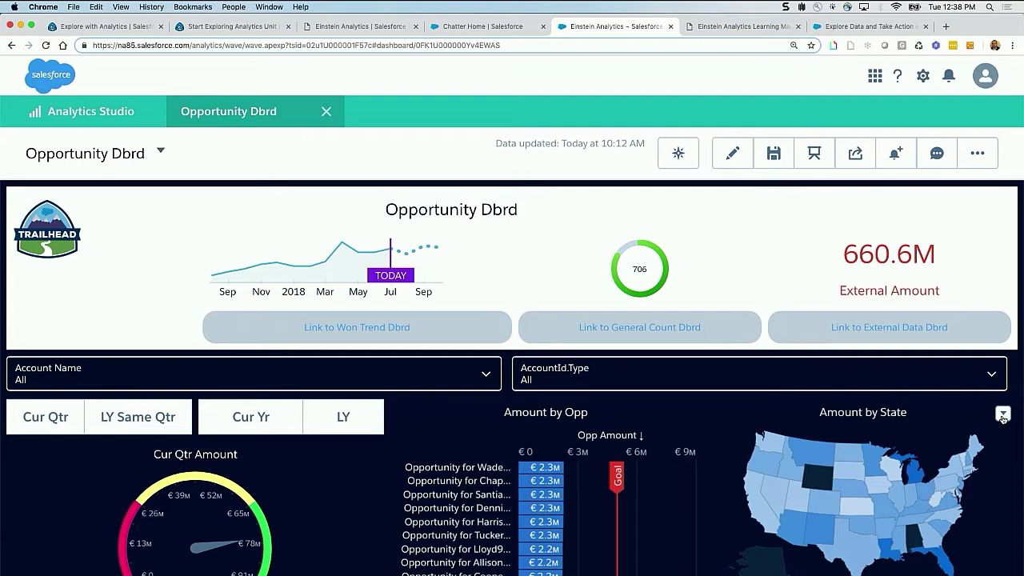
- Explore the Amount by State map as a new lens
left_click(1003, 414)
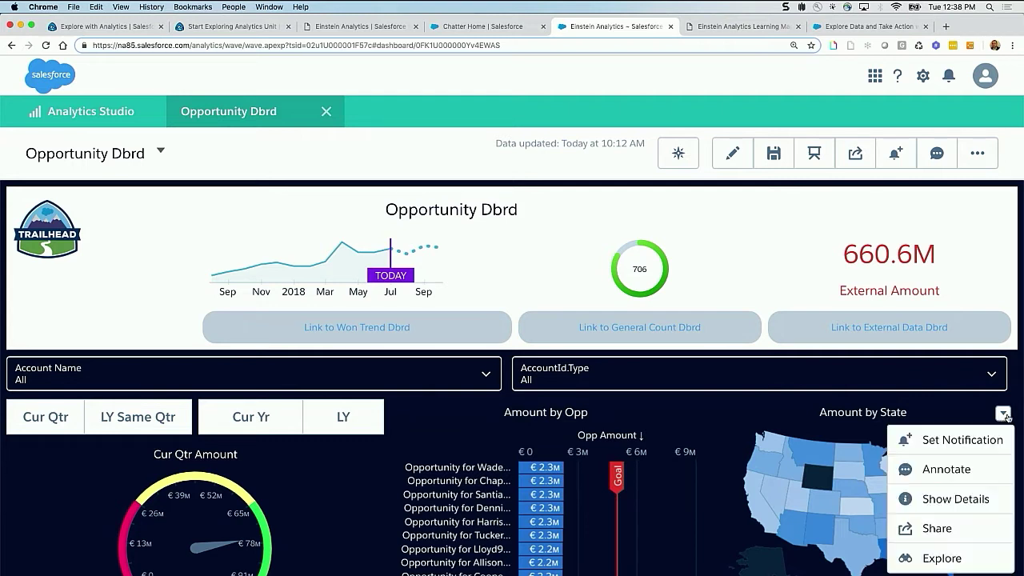
left_click(952, 566)
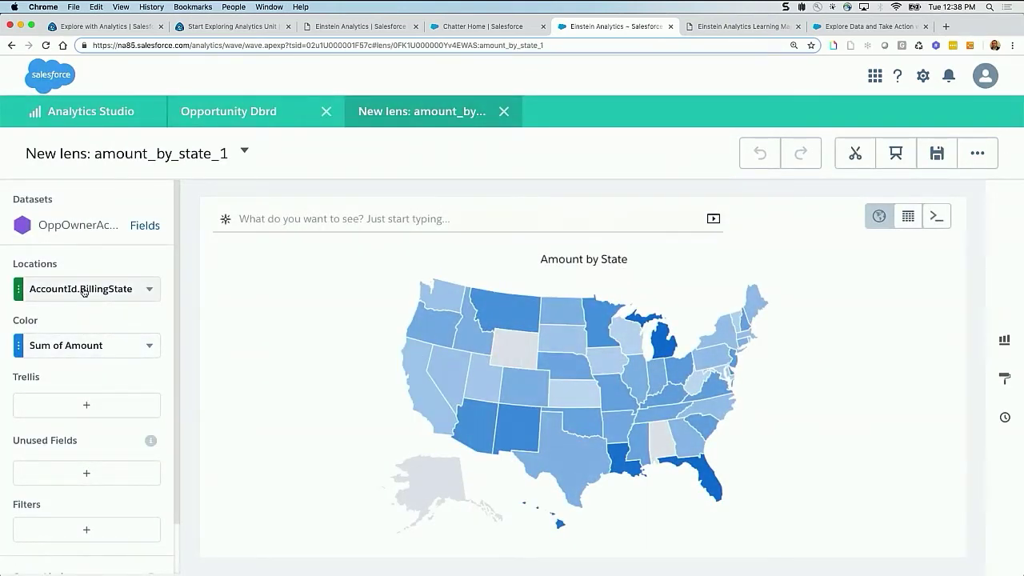
- Change the lens to a bar chart and add Stage as a second bar grouping under AccountId.BillingState
left_click(1004, 339)
left_click(777, 285)
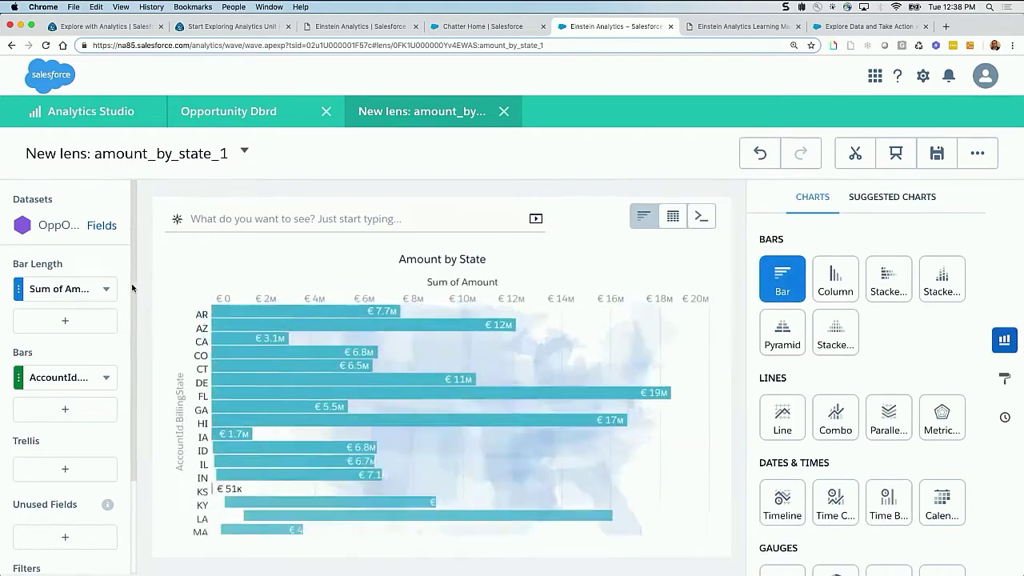
left_click(66, 409)
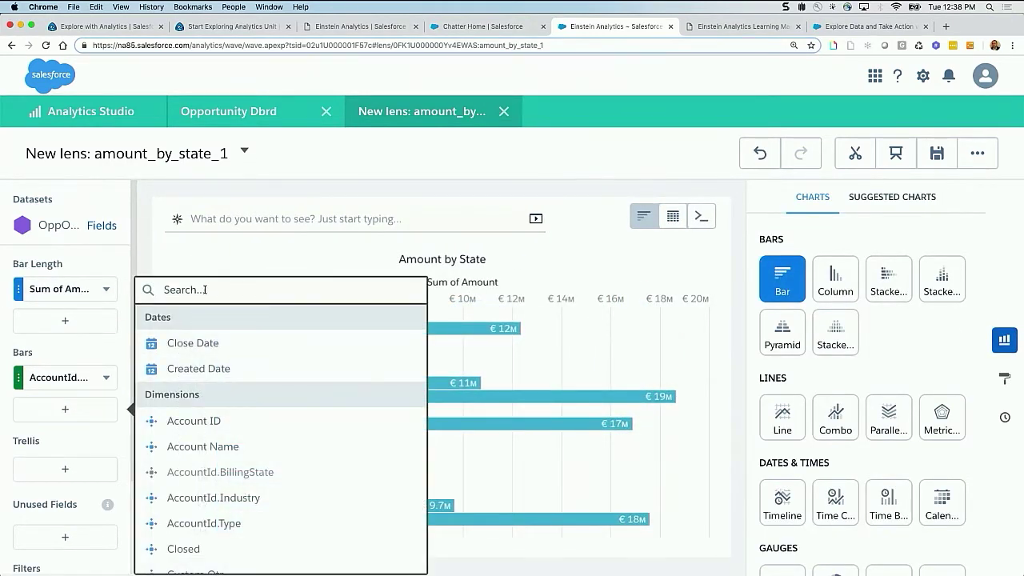
type("stage")
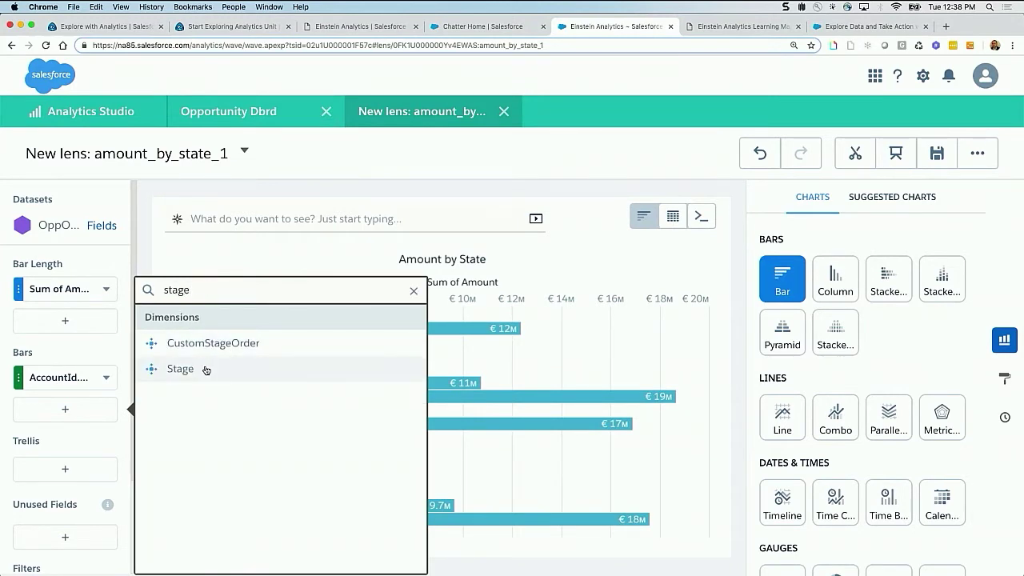
left_click(203, 369)
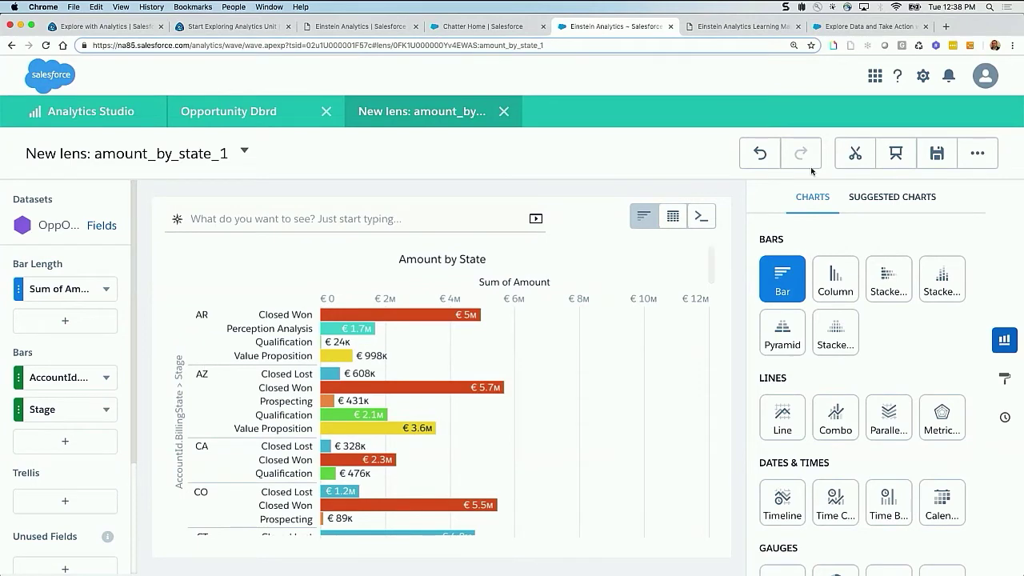
- Save the lens in Shared App with the title Z_Lens1, and close it to return to the dashboard
left_click(937, 154)
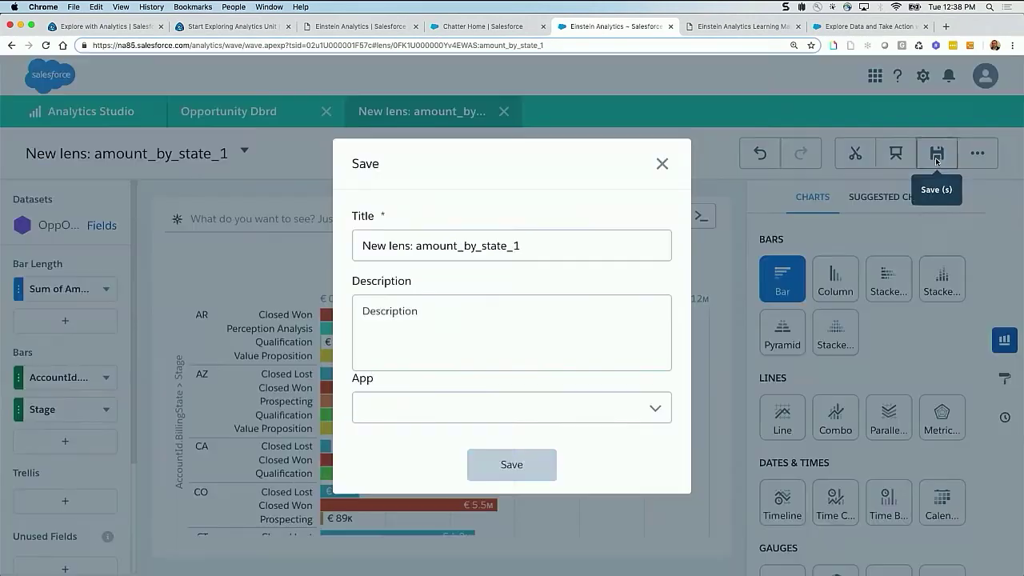
triple_click(521, 251)
type("Z_Le")
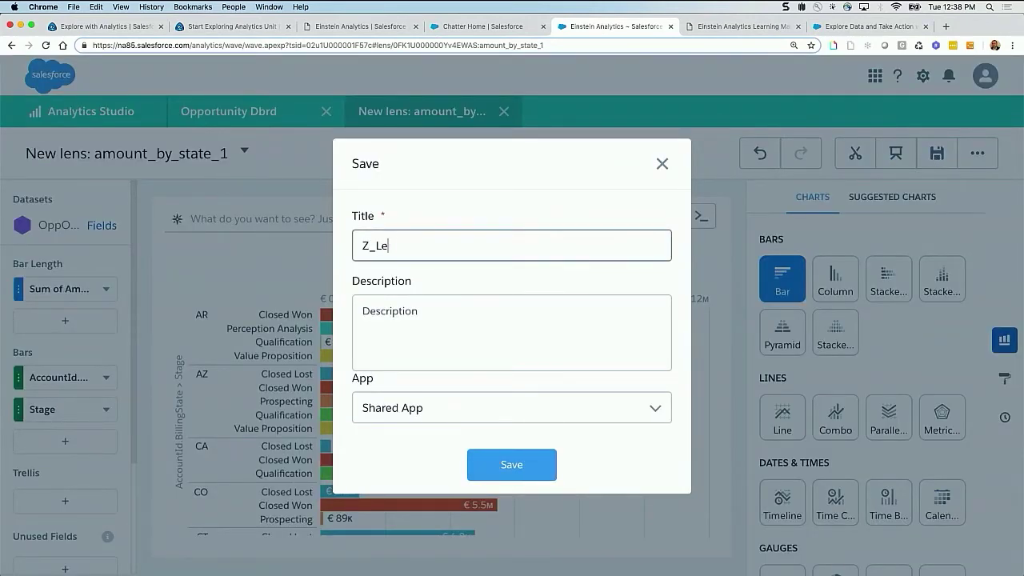
type("ns1")
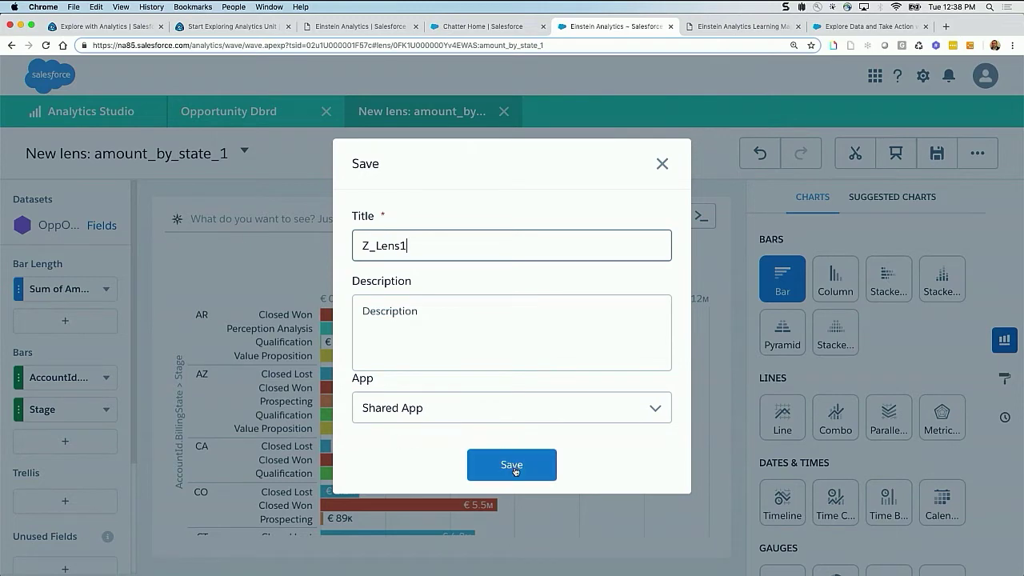
left_click(515, 471)
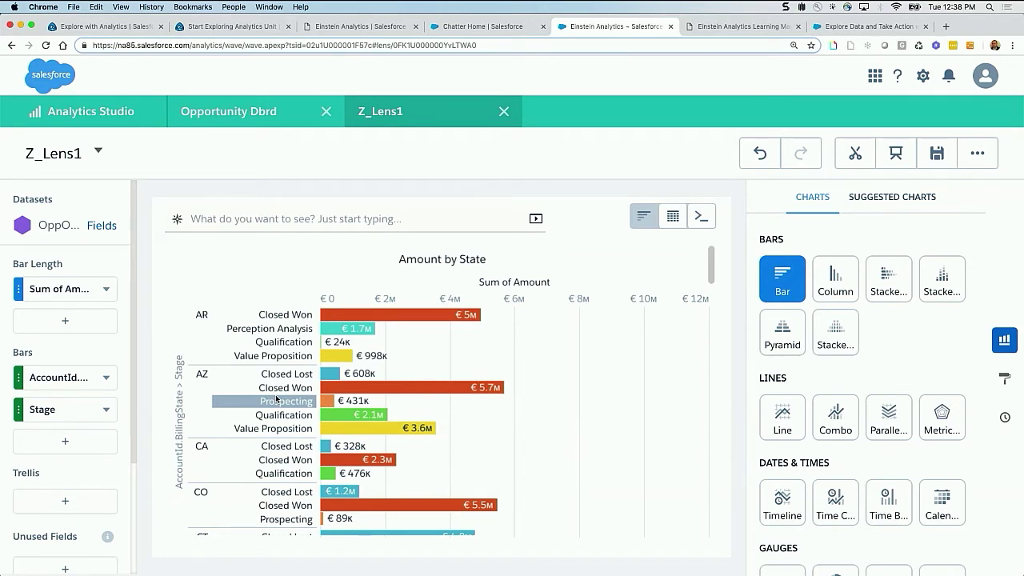
left_click(504, 111)
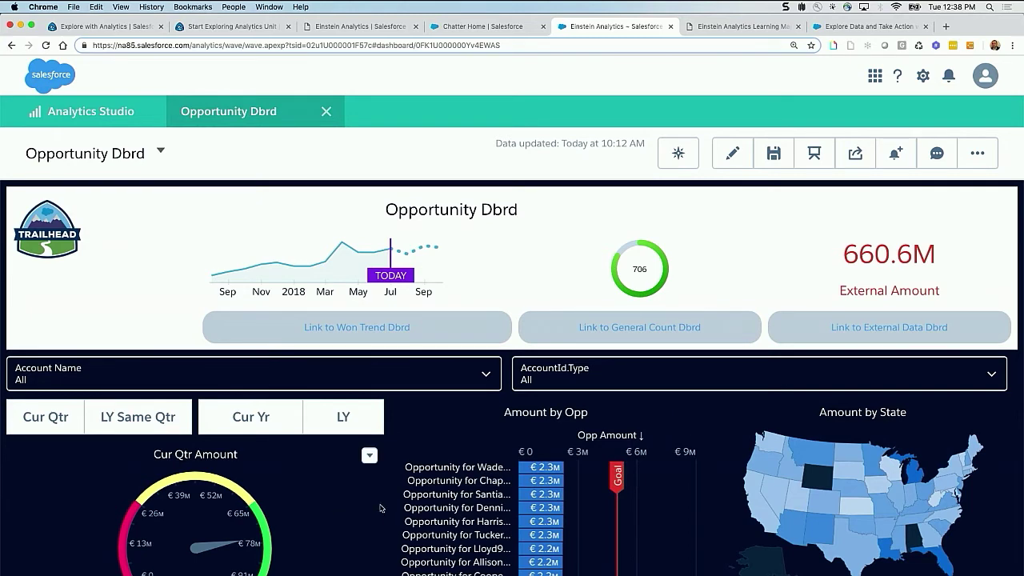
- Open the dashboard for editing and examine the Action Menu settings of the Cur Qtr Amount gauge
scroll(386, 507, "down", 5)
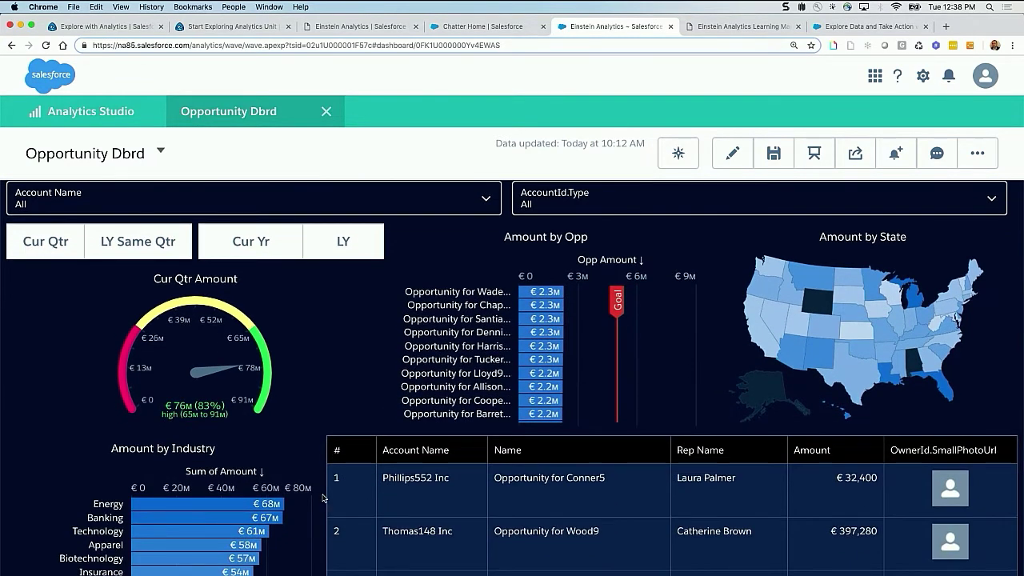
scroll(324, 498, "down", 2)
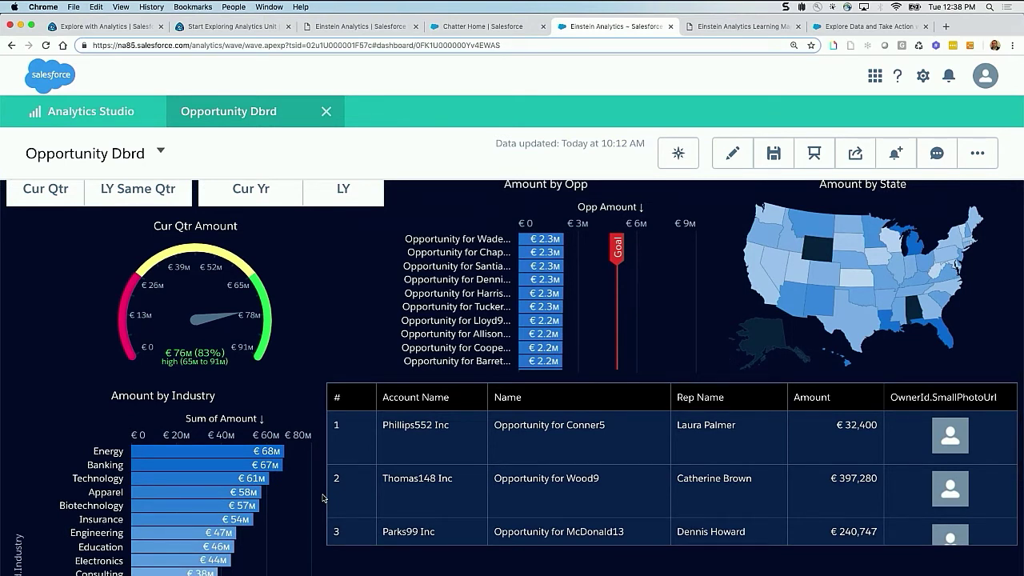
left_click(735, 163)
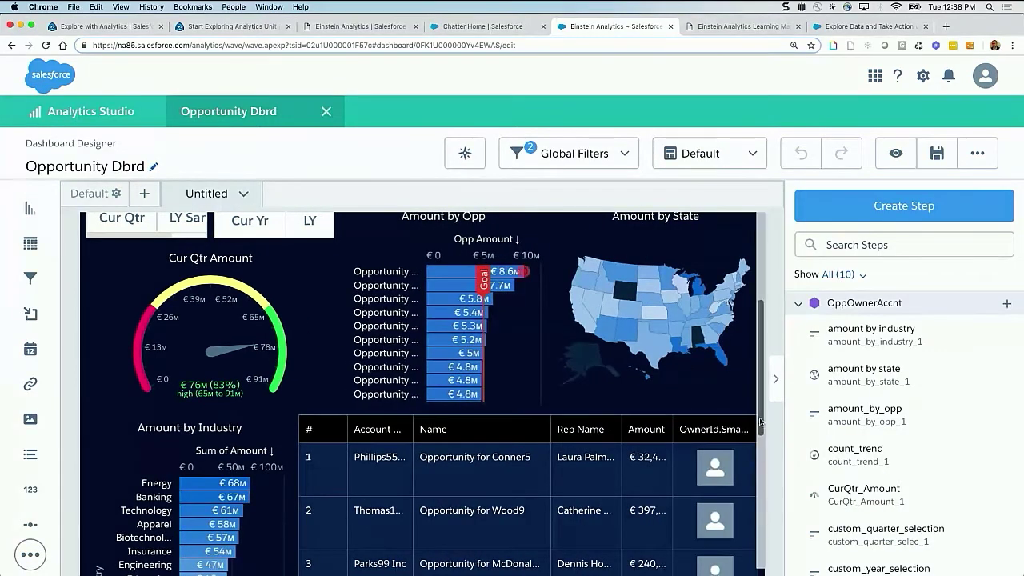
left_click(299, 278)
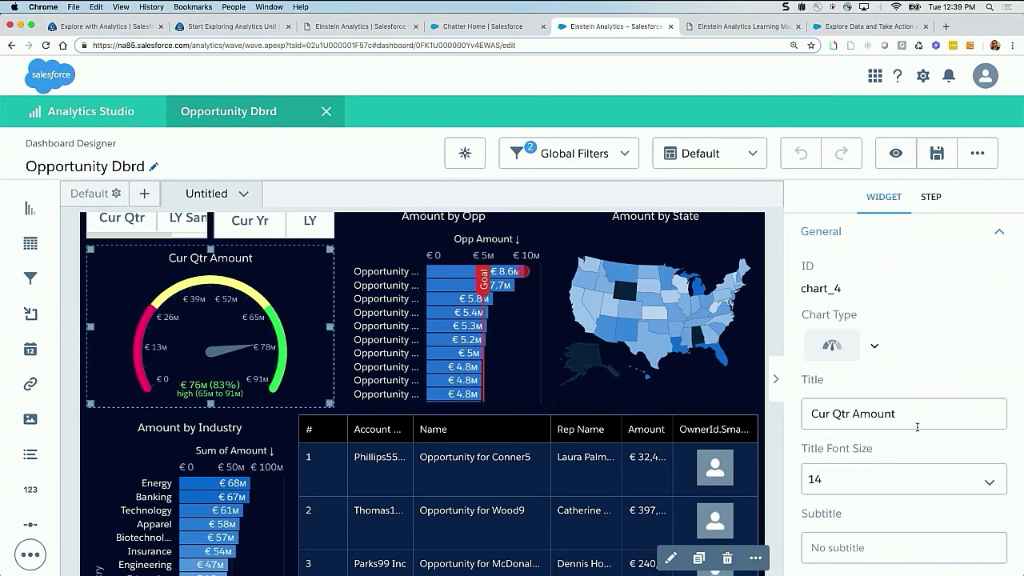
scroll(917, 426, "down", 5)
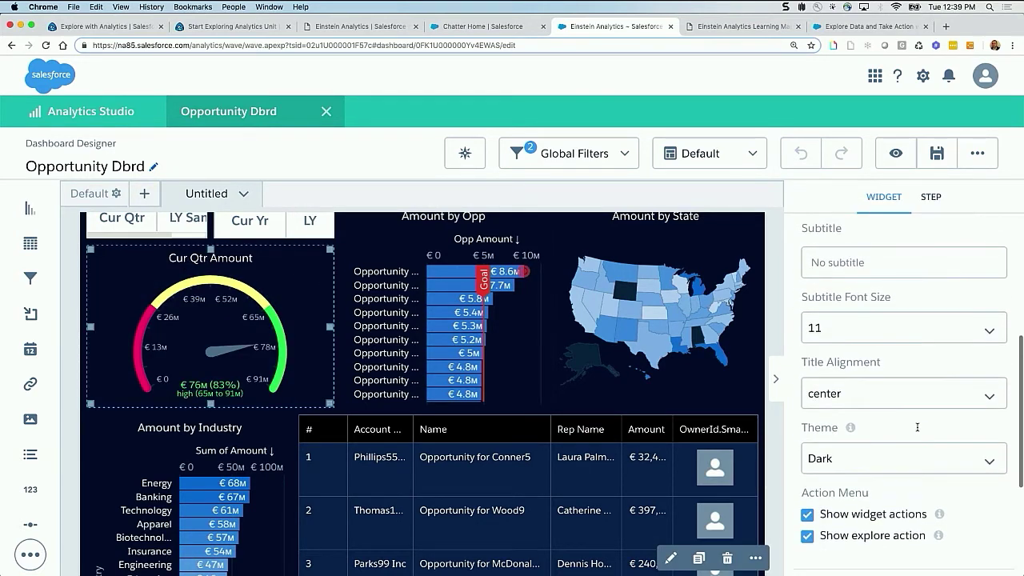
scroll(851, 425, "down", 2)
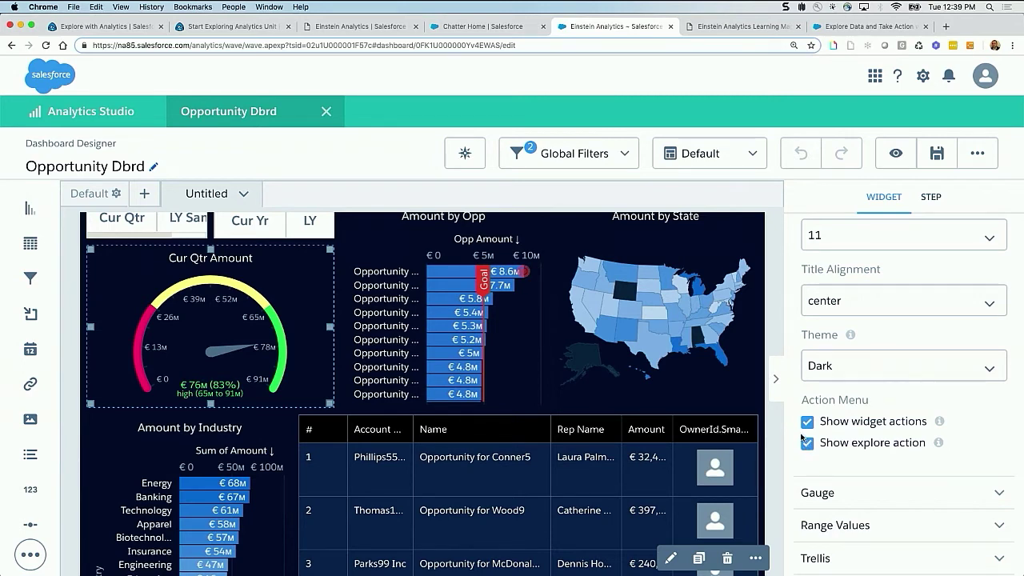
- Disable the explore action and widget actions for the External Amount number, and check its actions in the preview
scroll(700, 312, "up", 3)
left_click(691, 295)
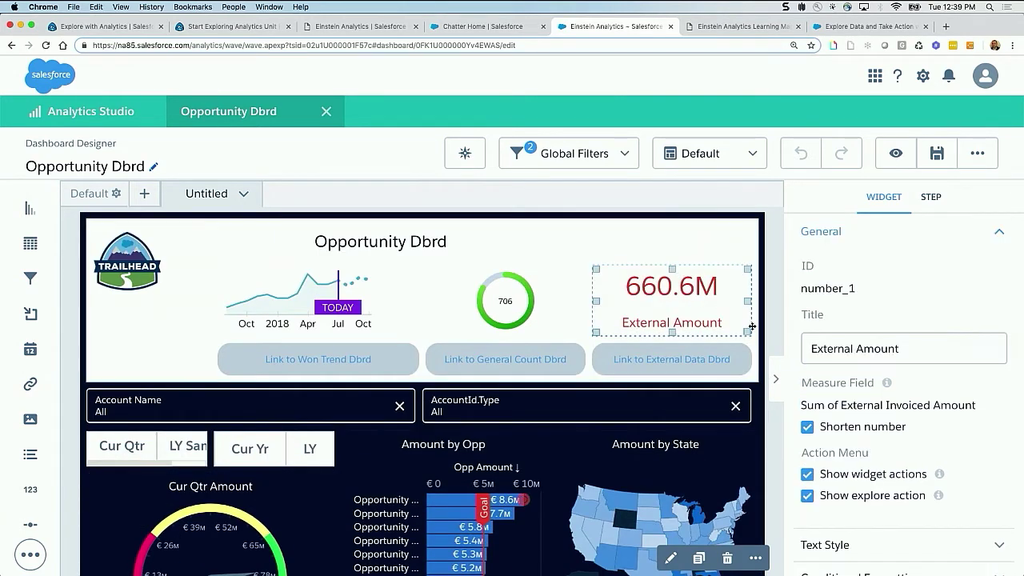
left_click(807, 495)
left_click(807, 474)
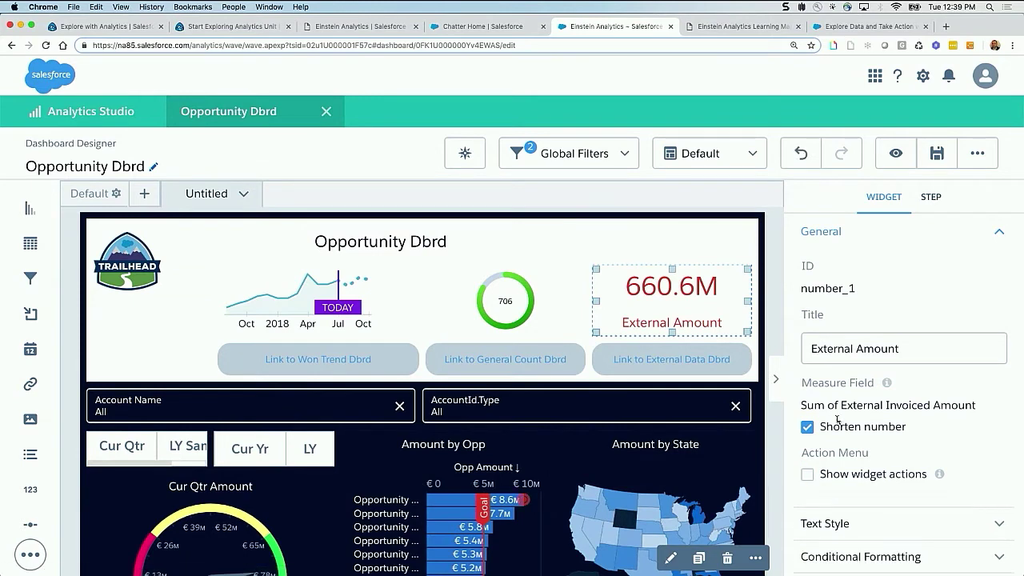
left_click(896, 153)
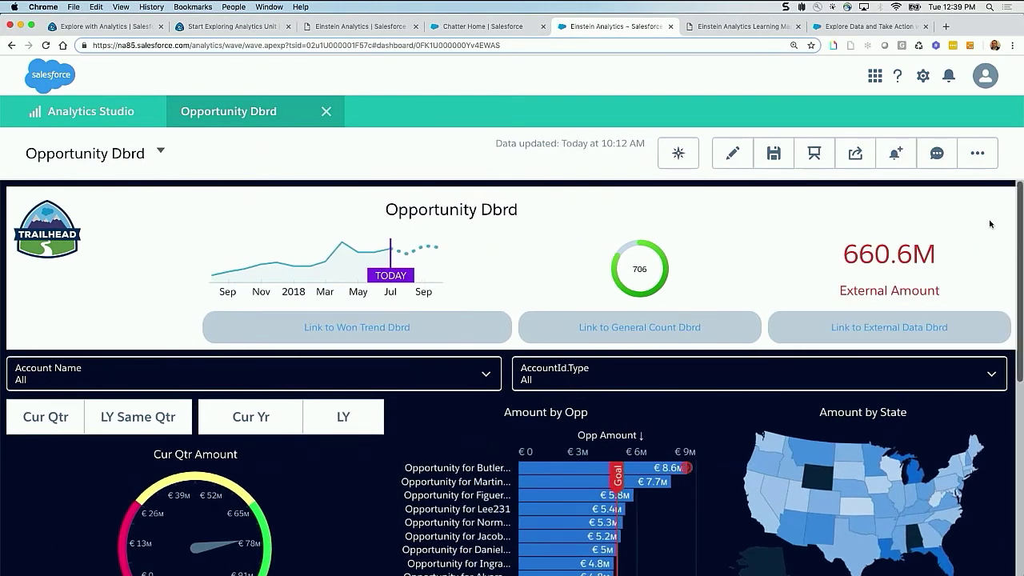
mouse_move(992, 246)
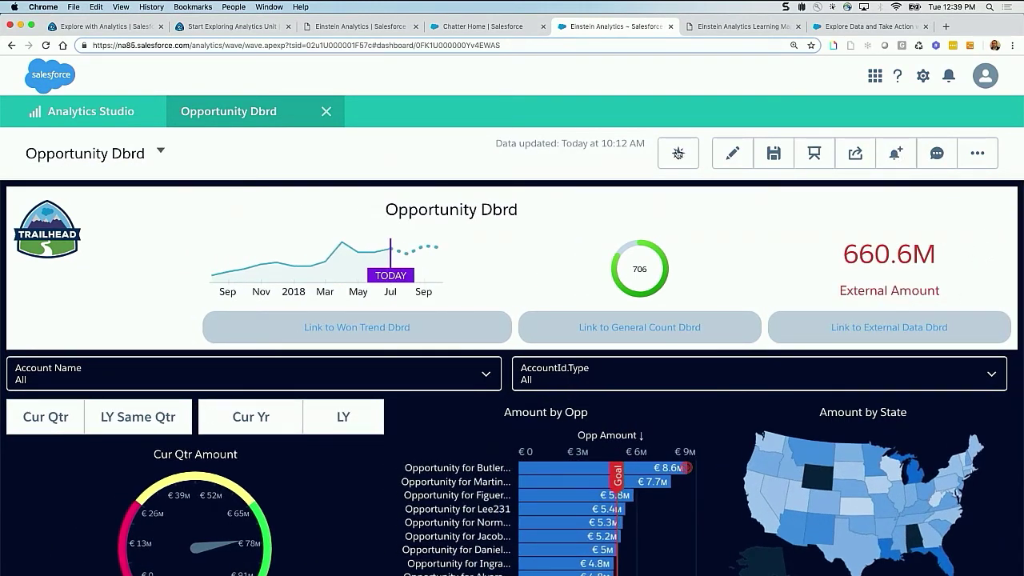
- Reopen the dashboard in the designer, look over its widgets from top to bottom, and return to the preview
left_click(732, 152)
scroll(660, 274, "down", 10)
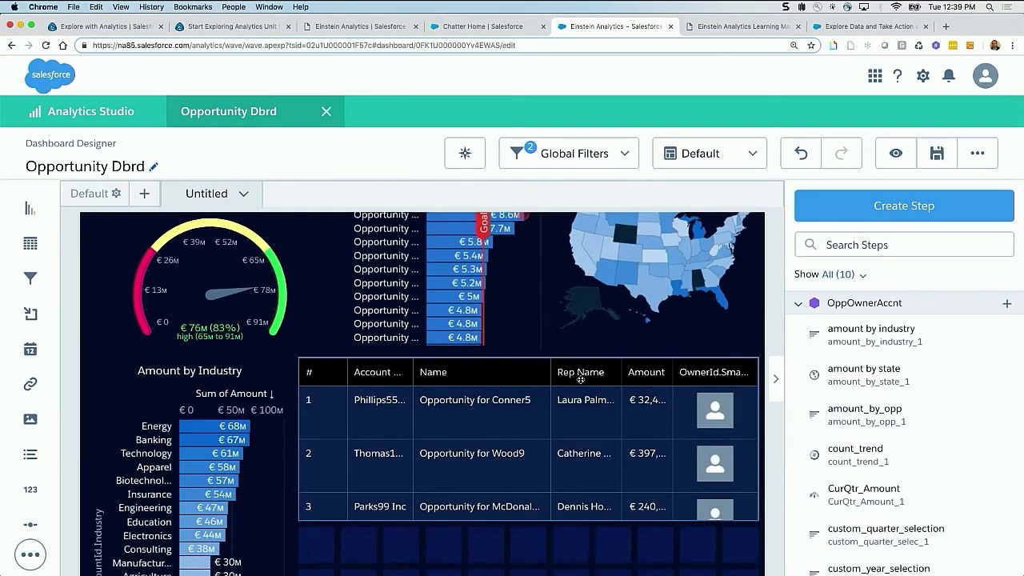
scroll(581, 379, "down", 5)
scroll(480, 351, "up", 15)
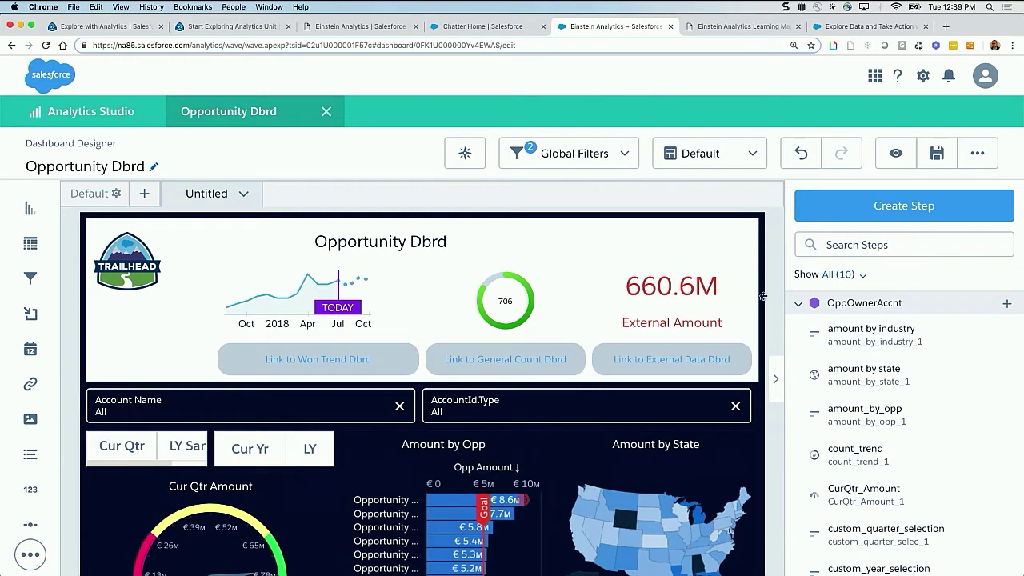
left_click(895, 153)
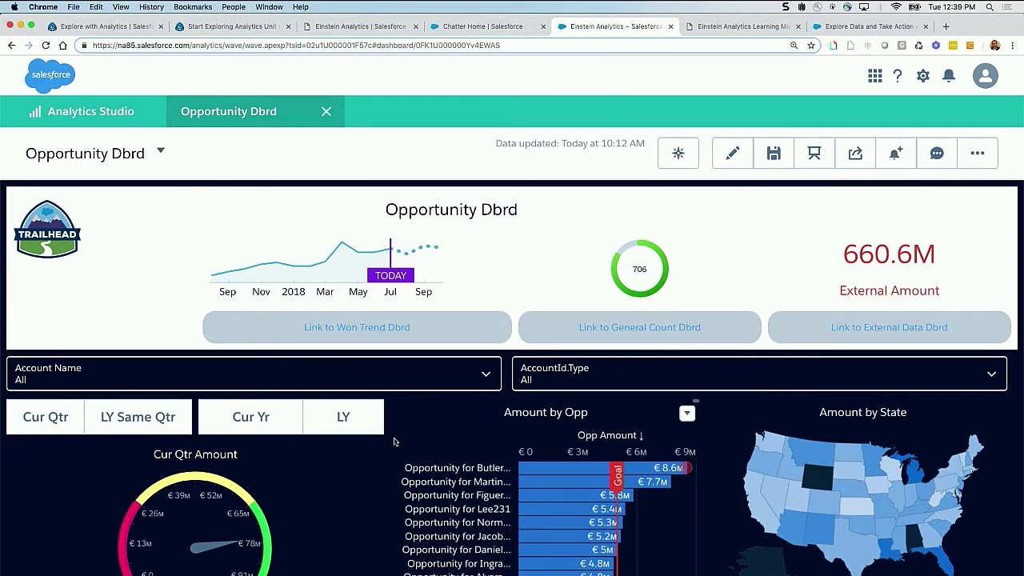
- Filter the dashboard to Oregon in Amount by State, and try Electronics and Technology before selecting Media in Amount by Industry
mouse_move(774, 471)
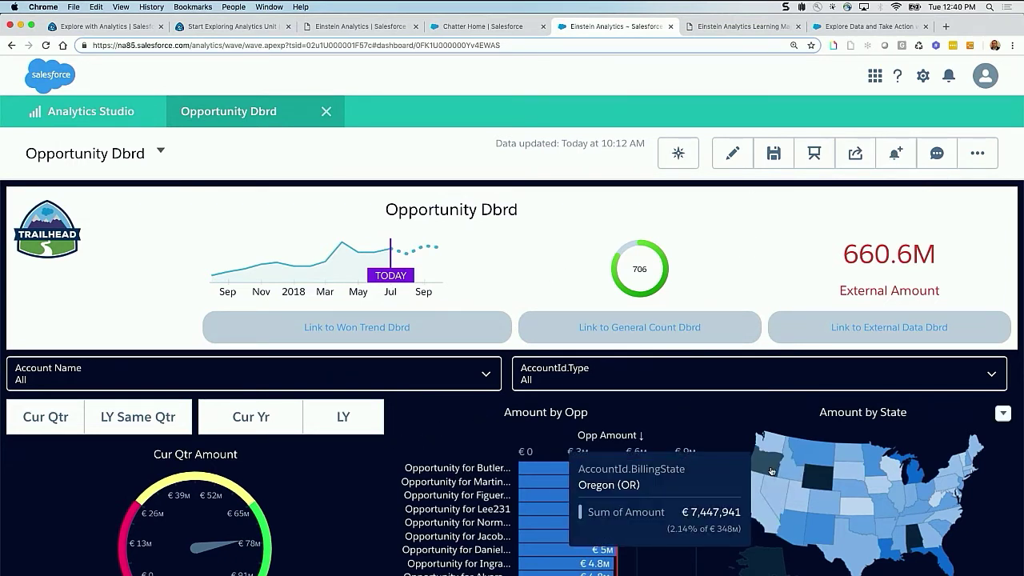
left_click(772, 471)
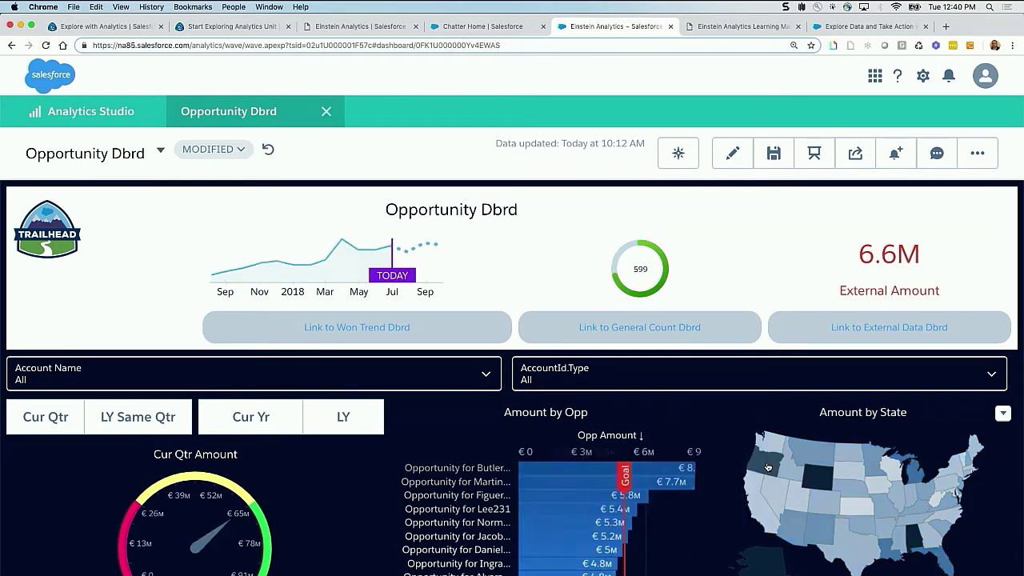
scroll(448, 495, "down", 5)
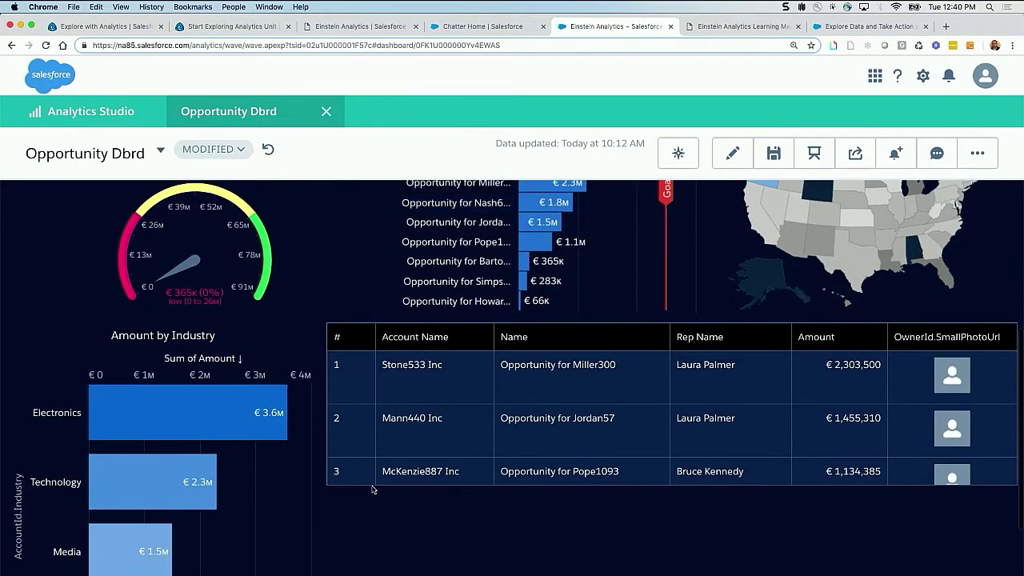
left_click(212, 410)
left_click(158, 489)
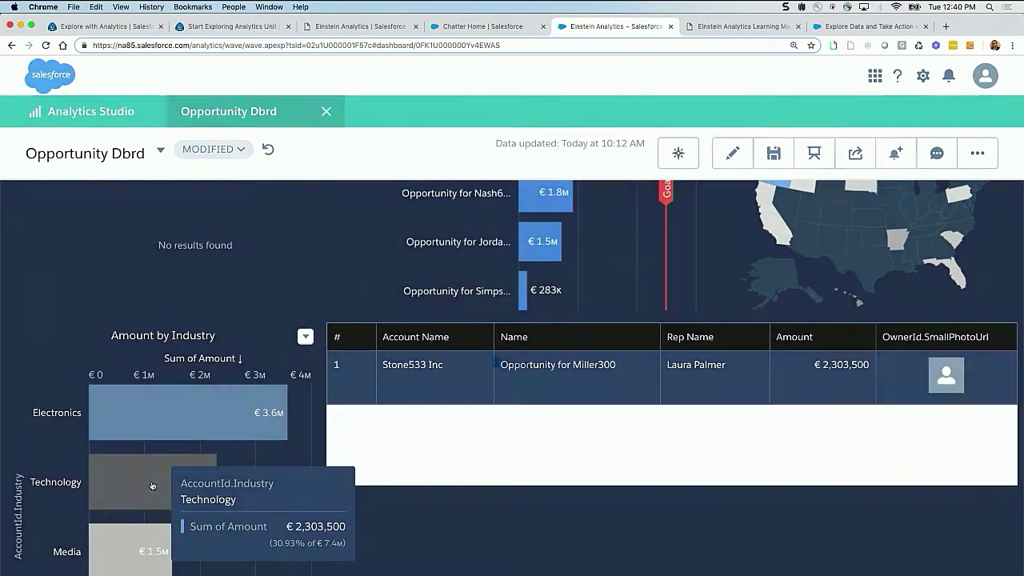
left_click(137, 550)
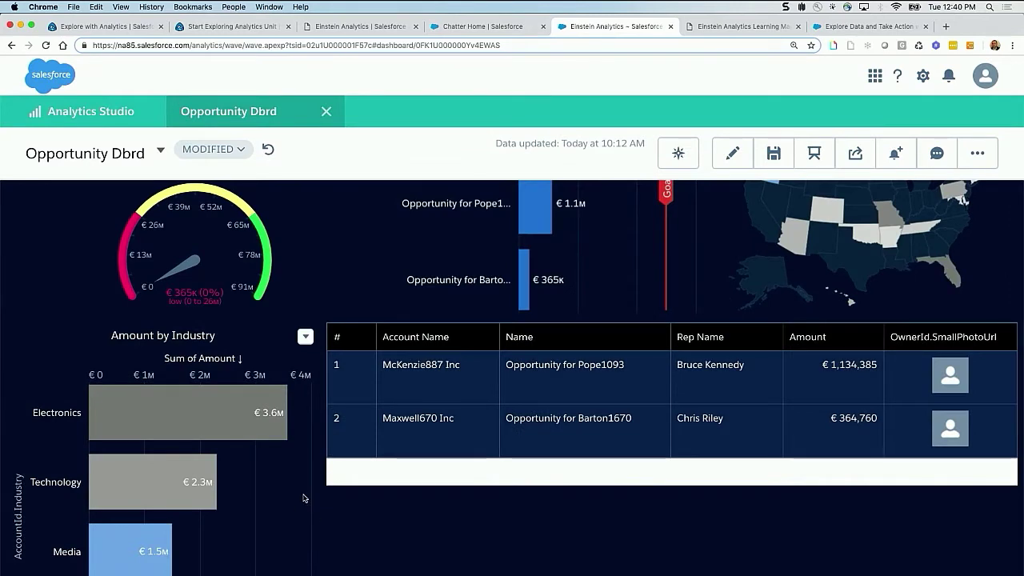
- Save the filtered dashboard as a new view named Z_oregon_Media
scroll(303, 498, "up", 5)
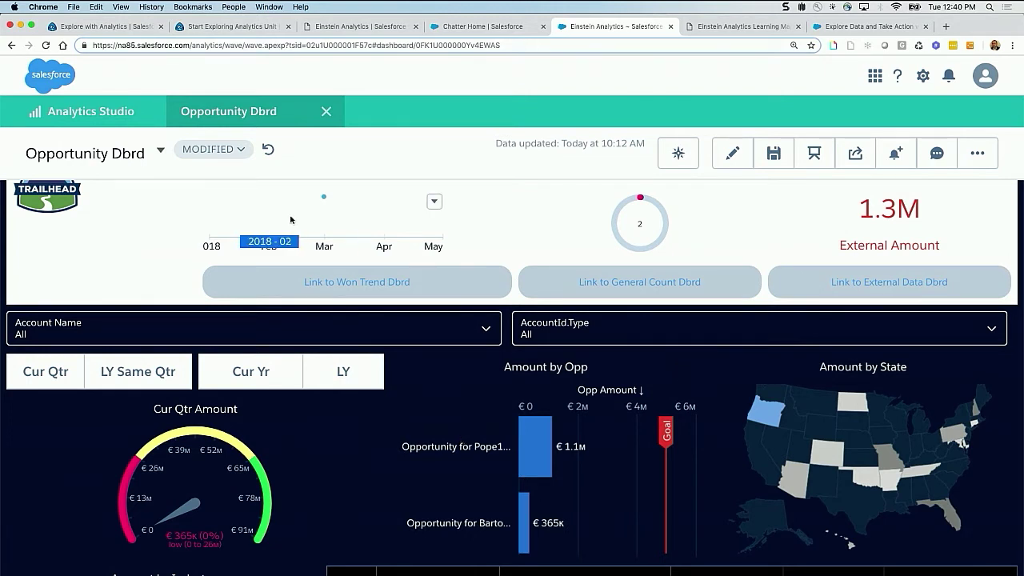
left_click(242, 151)
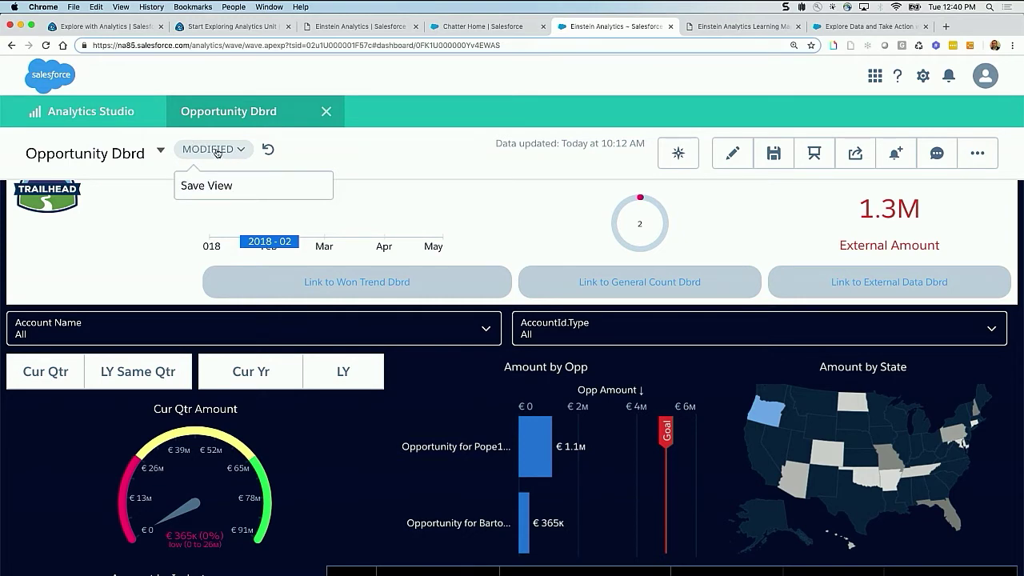
left_click(212, 188)
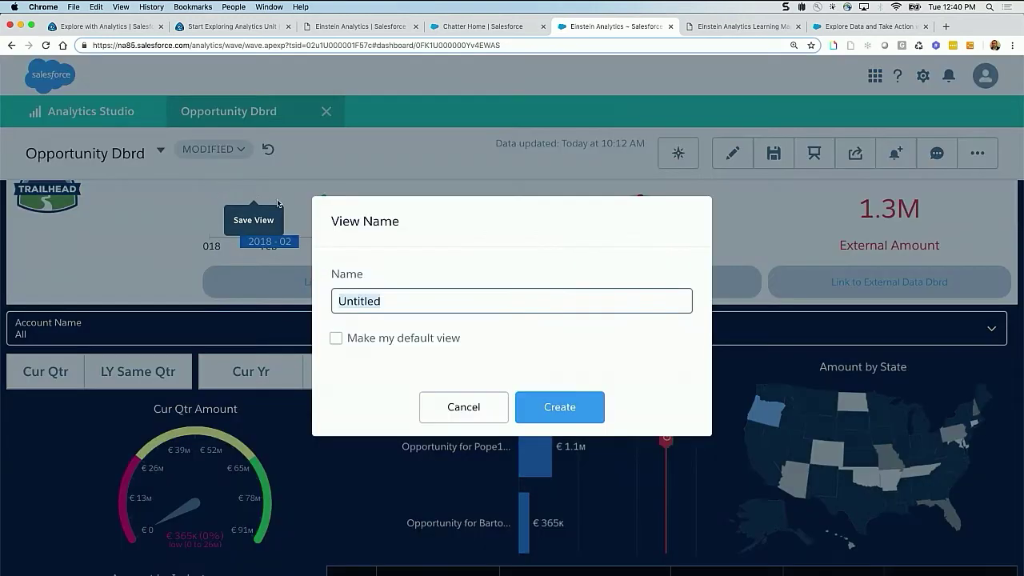
type("Z_oreg")
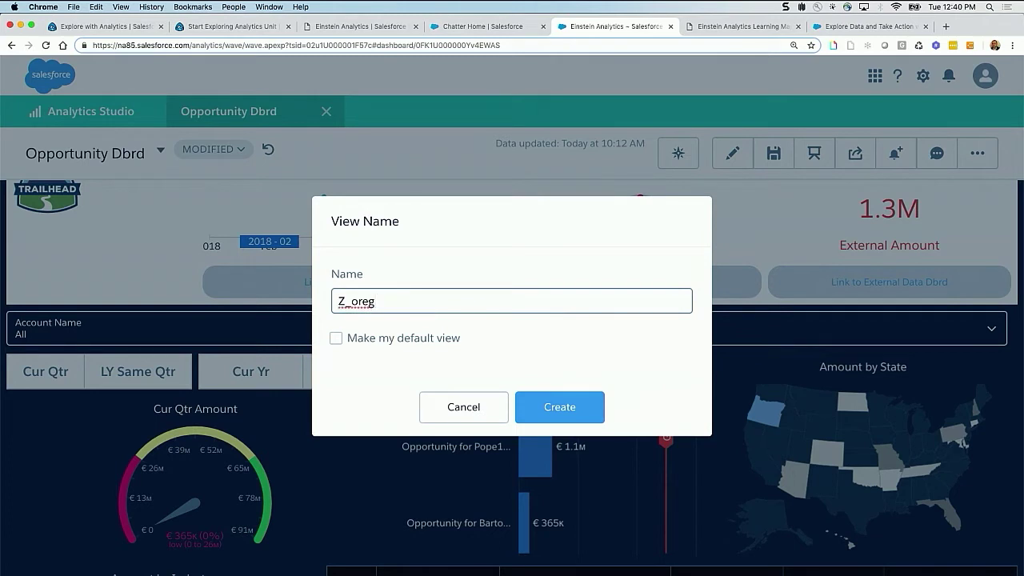
type("on_Media")
left_click(552, 406)
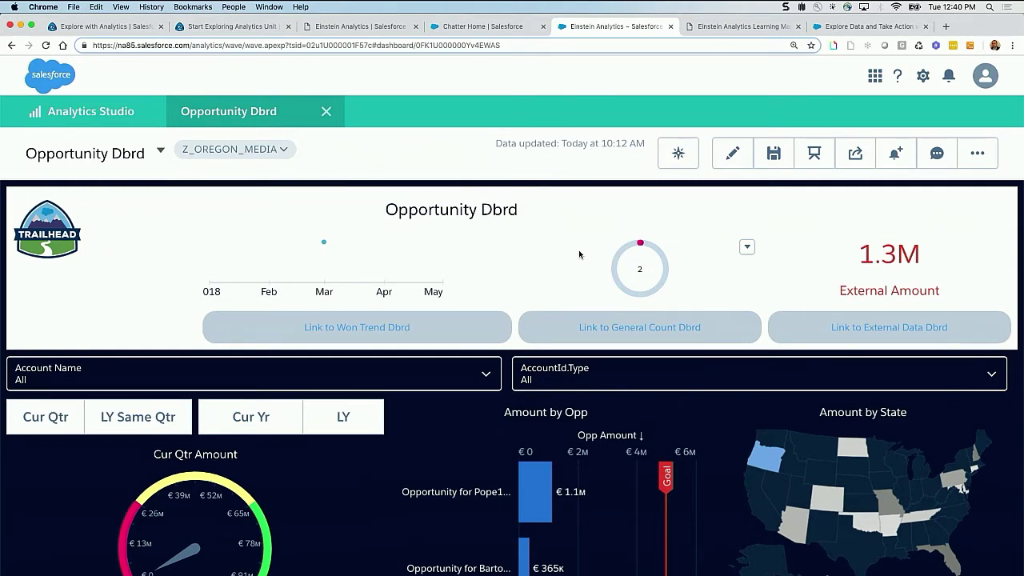
- Review the filtered widgets in the saved view, including Oregon's amount on the Amount by State map
scroll(579, 255, "down", 3)
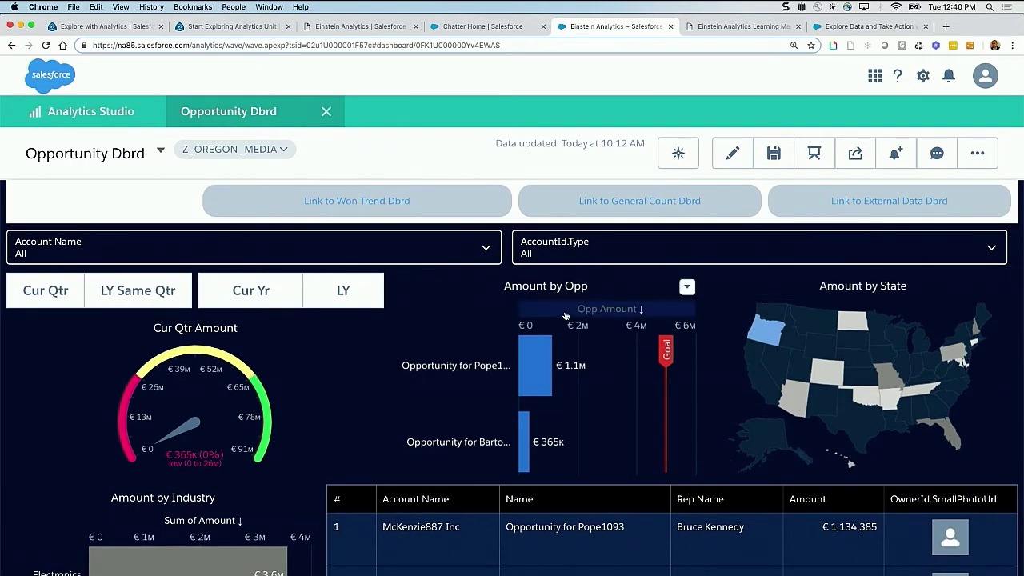
scroll(566, 316, "down", 2)
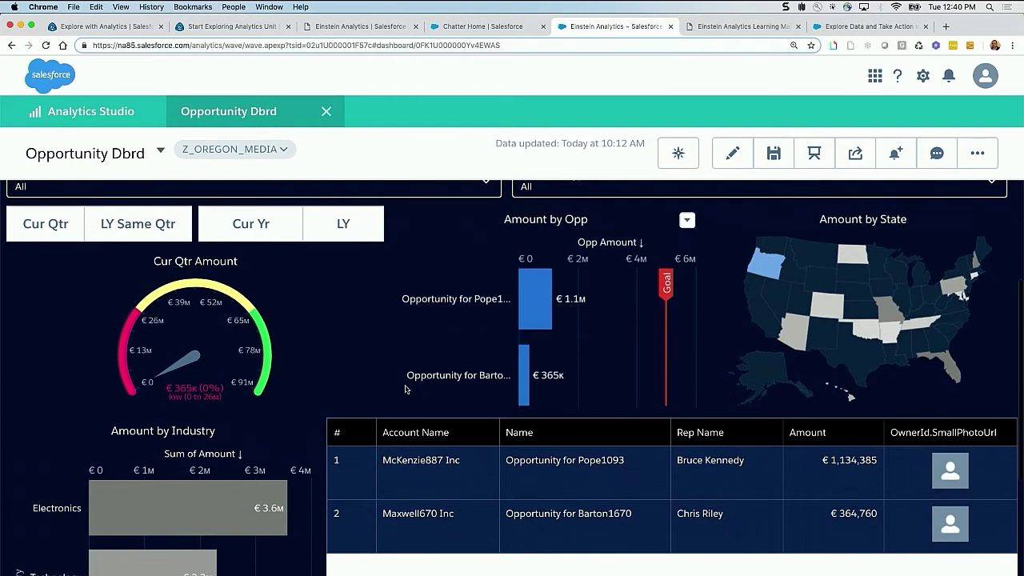
left_click(771, 271)
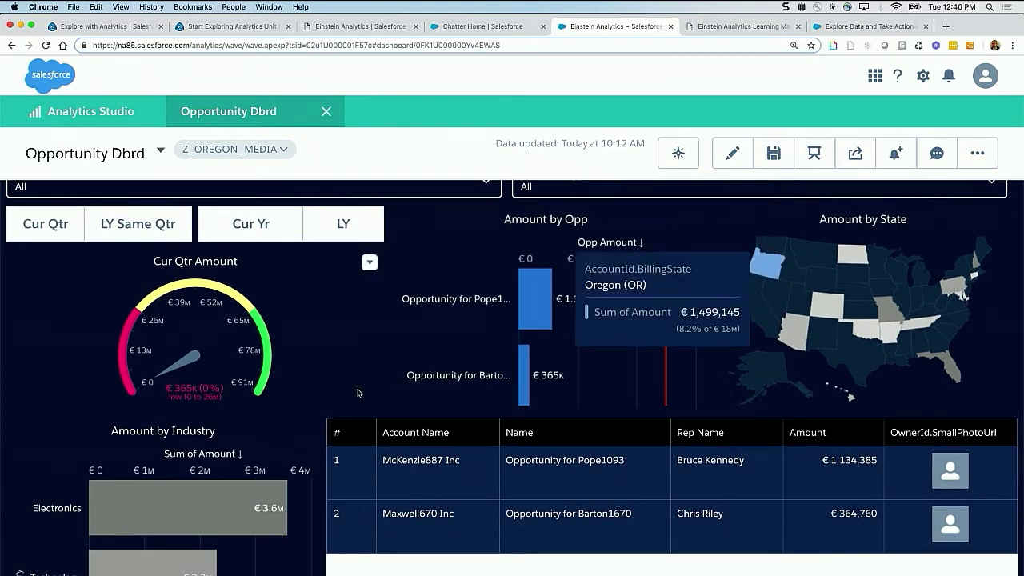
- Get the shareable URL of Opportunity Dbrd, examine the savedViewId part of the link, and close the sharing dialog
left_click(855, 152)
left_click(554, 145)
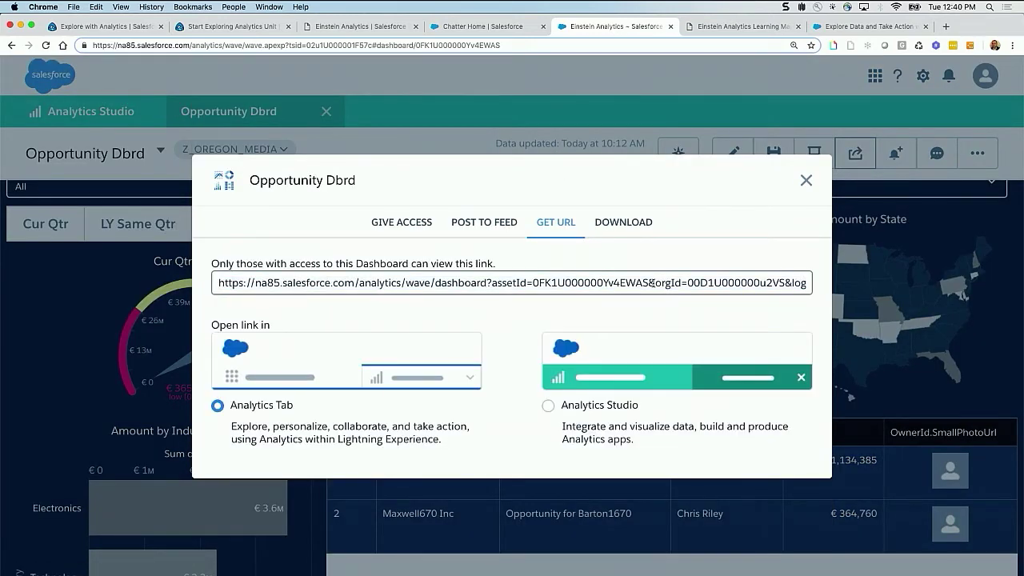
scroll(652, 282, "right", 10)
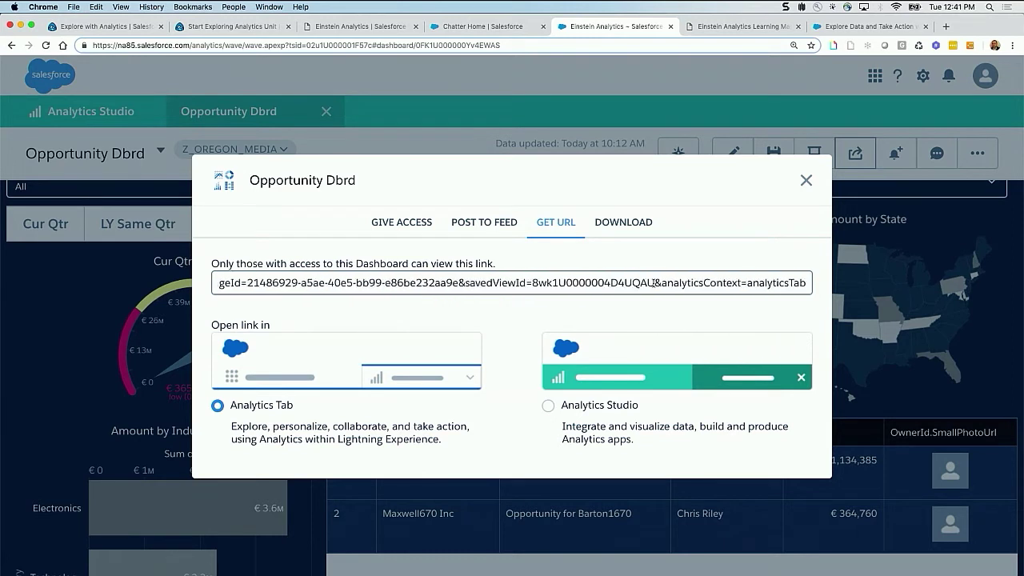
left_click_drag(467, 284, 216, 283)
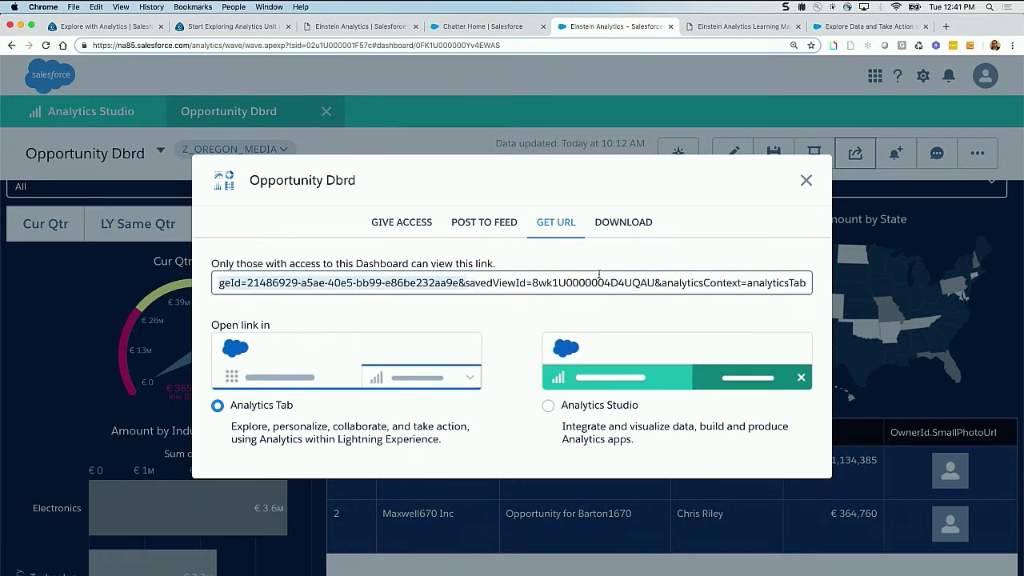
left_click_drag(598, 274, 806, 282)
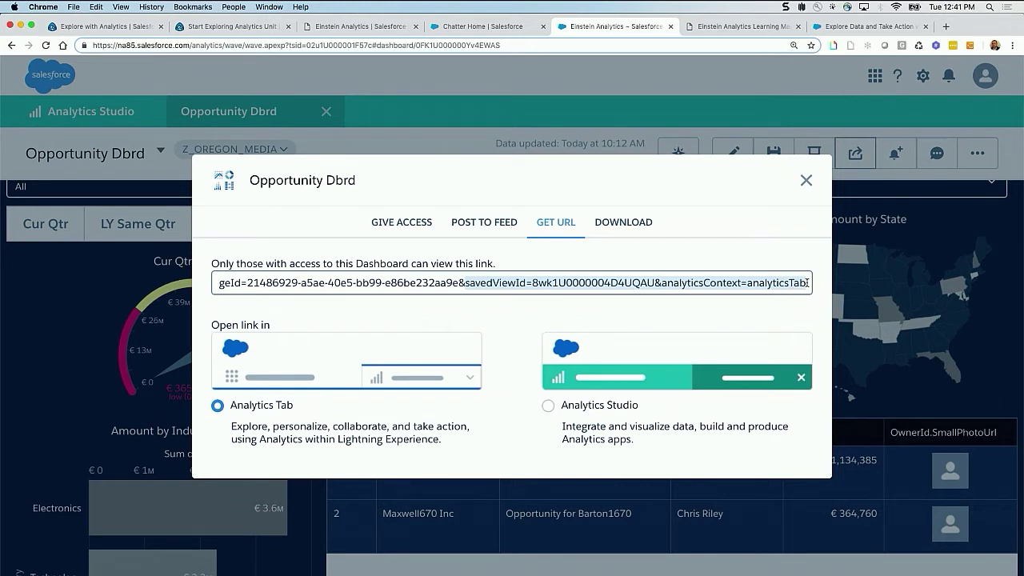
left_click(806, 181)
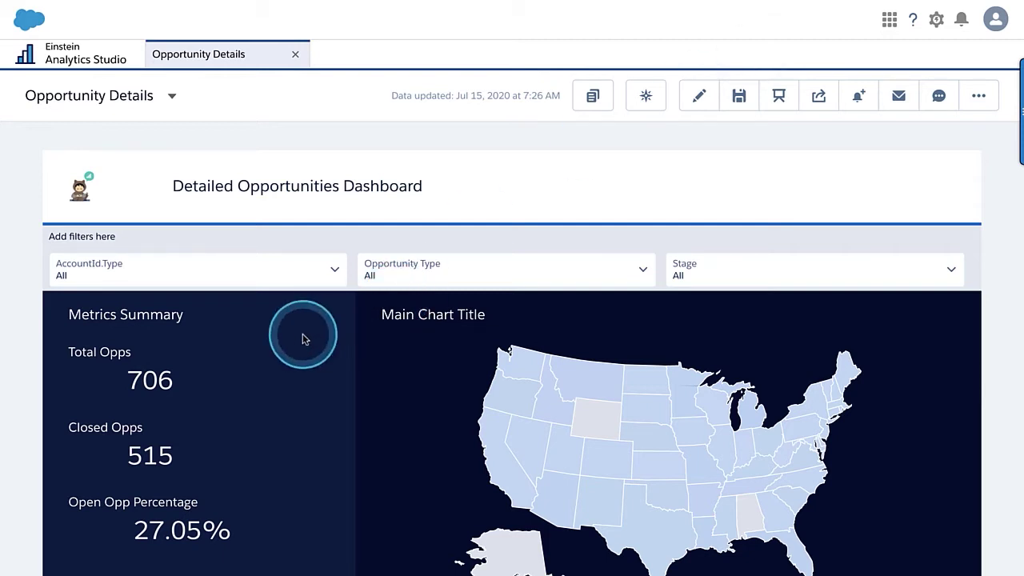
- Subscribe to the Total Opps widget on the Opportunity Details dashboard, titling the subscription Closed Opp Count
mouse_move(216, 382)
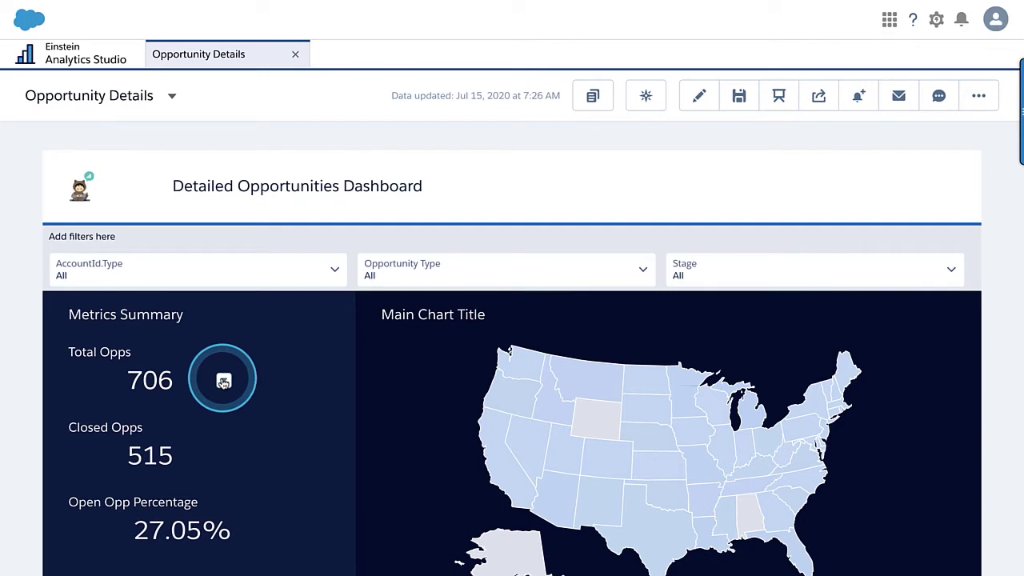
left_click(224, 381)
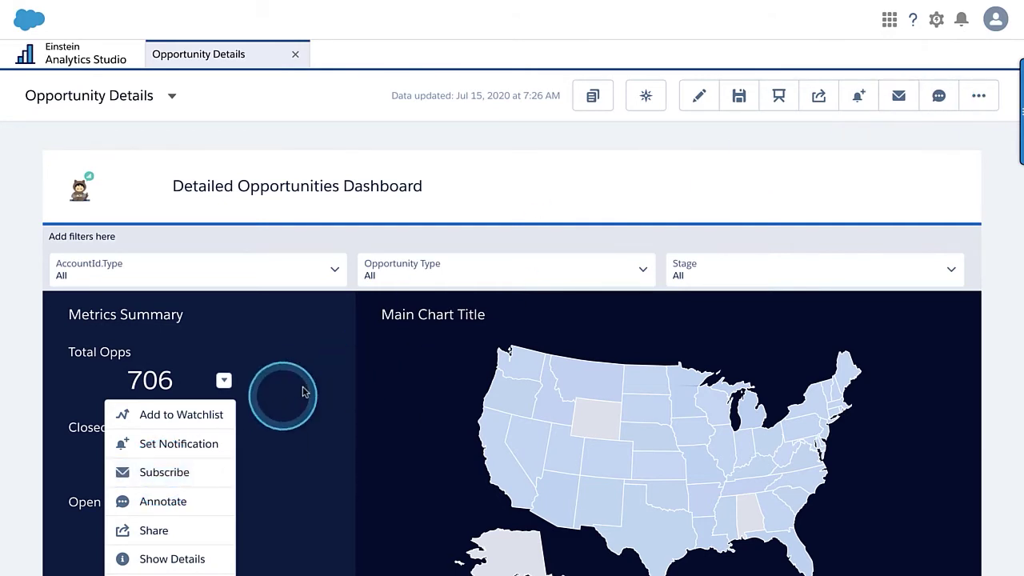
left_click(160, 474)
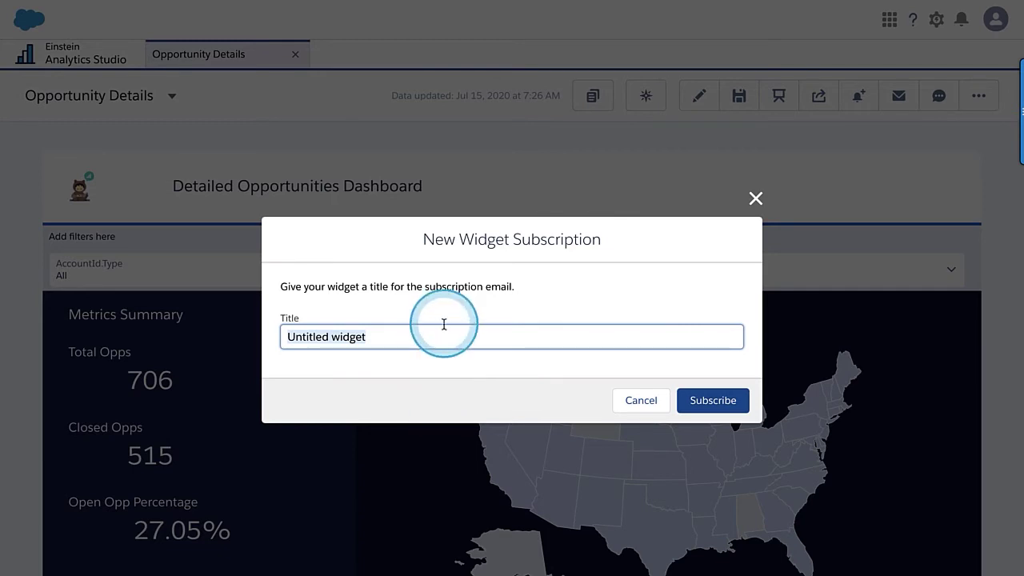
left_click(370, 338)
left_click_drag(384, 336, 259, 338)
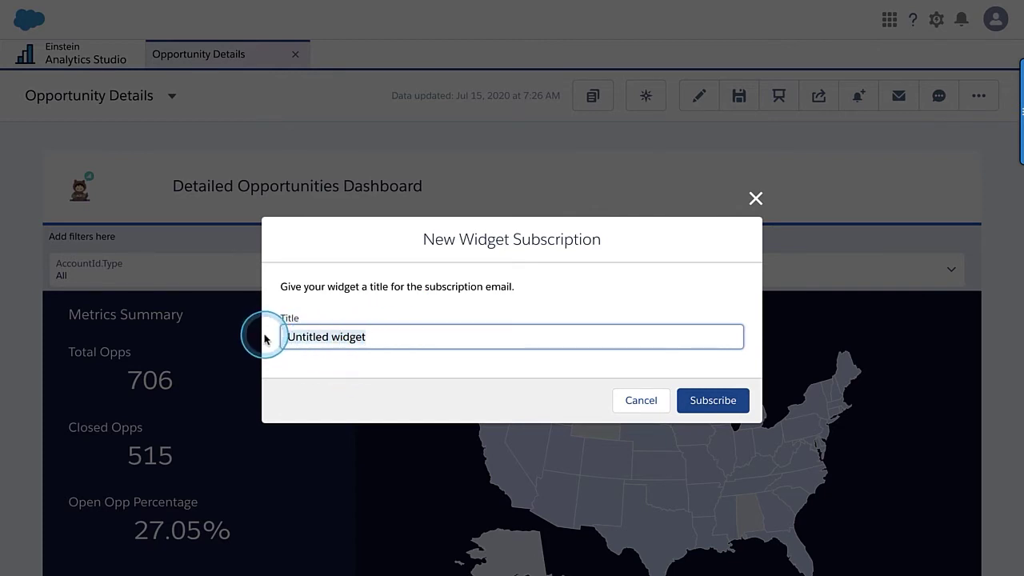
type("Closed Opp Count")
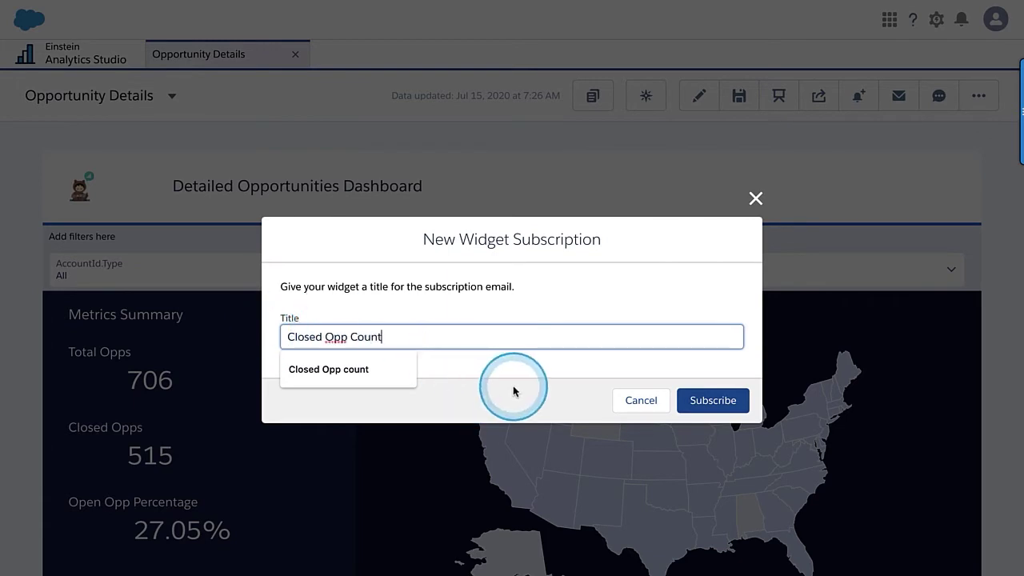
left_click(712, 400)
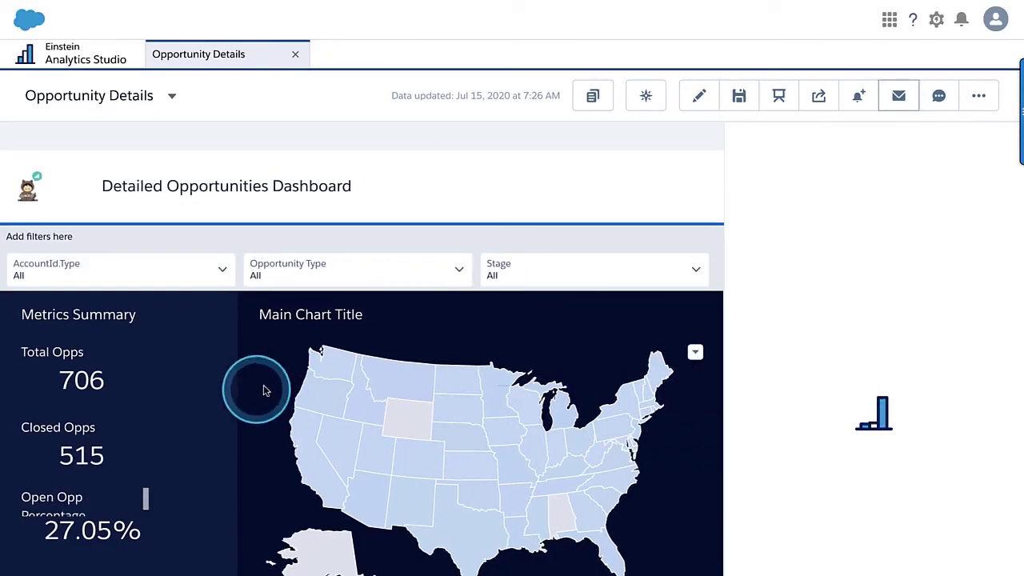
- Review the Default subscription's schedule on the Subscriptions page, trying the Daily frequency, and close the editor without saving
mouse_move(136, 438)
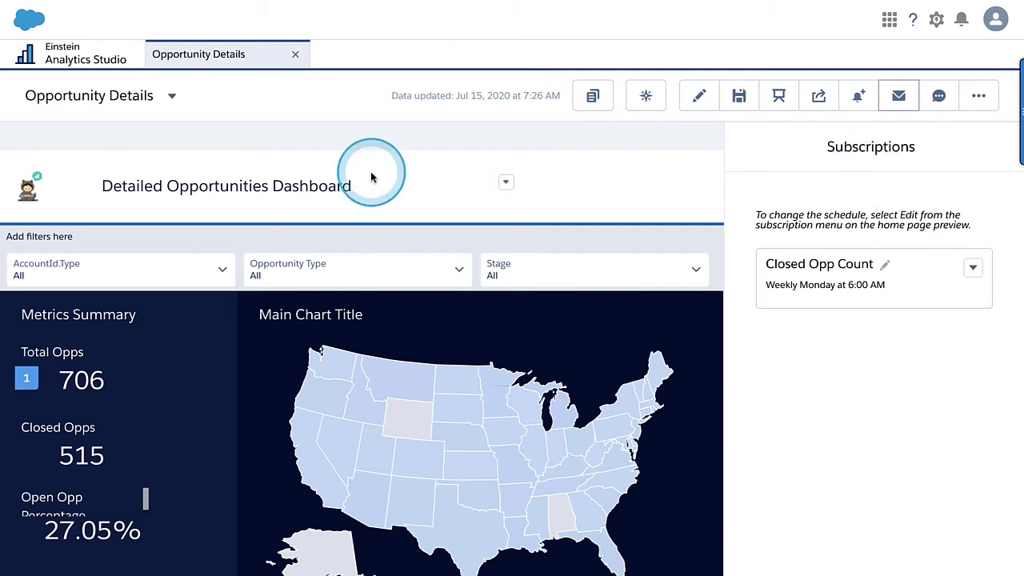
left_click(82, 60)
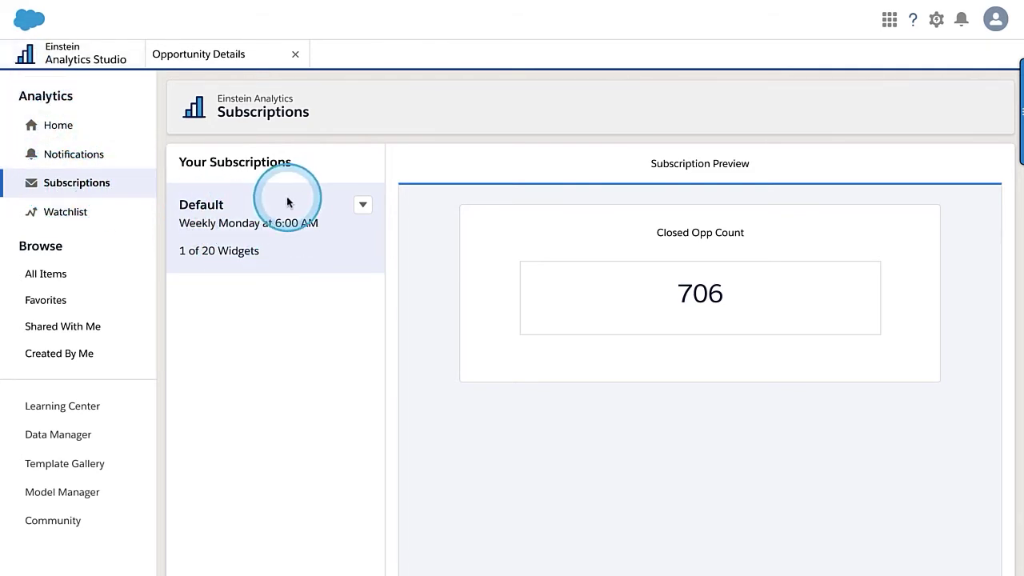
left_click(364, 208)
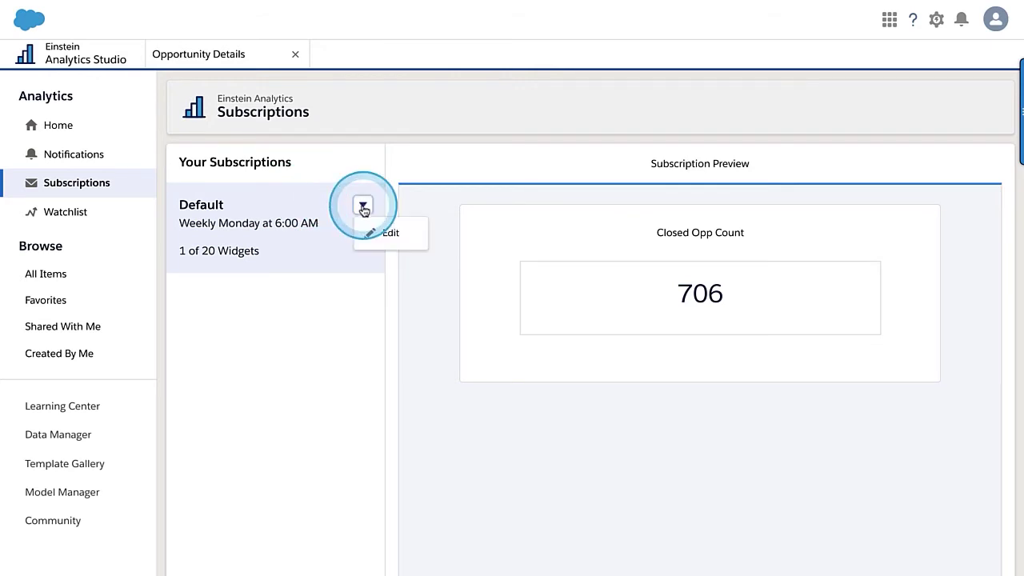
left_click(387, 237)
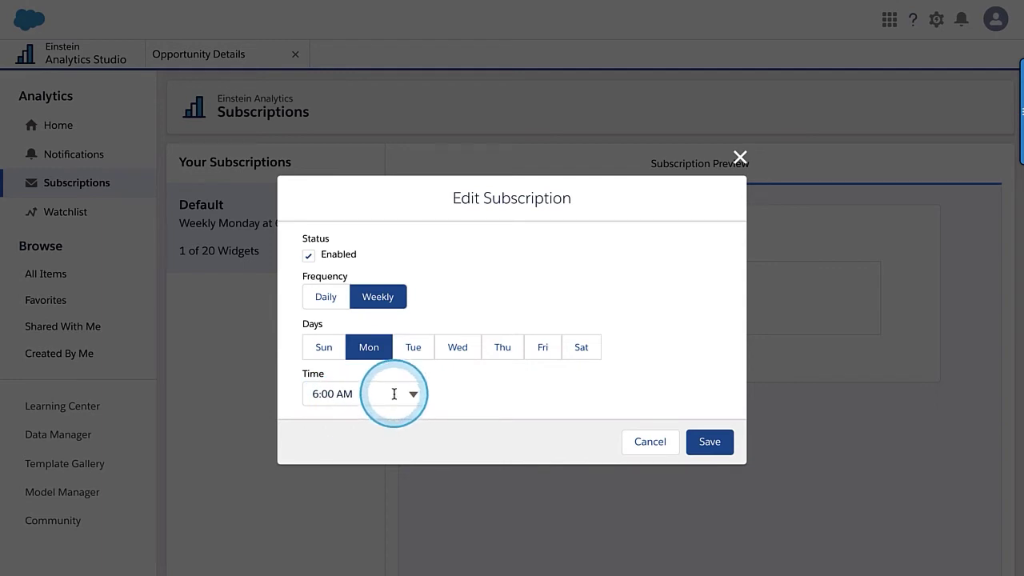
left_click(324, 297)
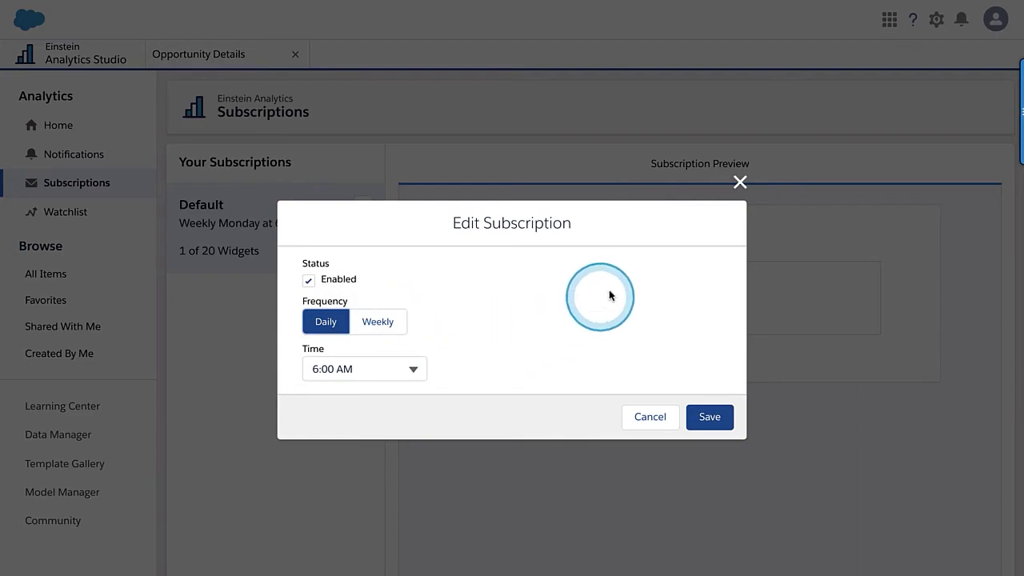
left_click(740, 183)
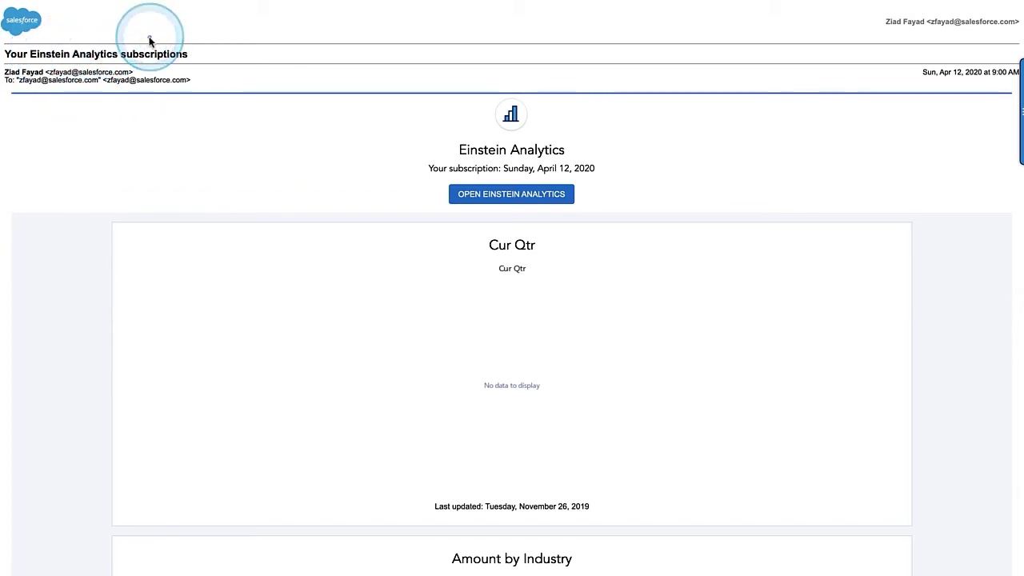
- Read through the Einstein Analytics subscription email from its subject line down to the footer
left_click_drag(151, 37, 6, 43)
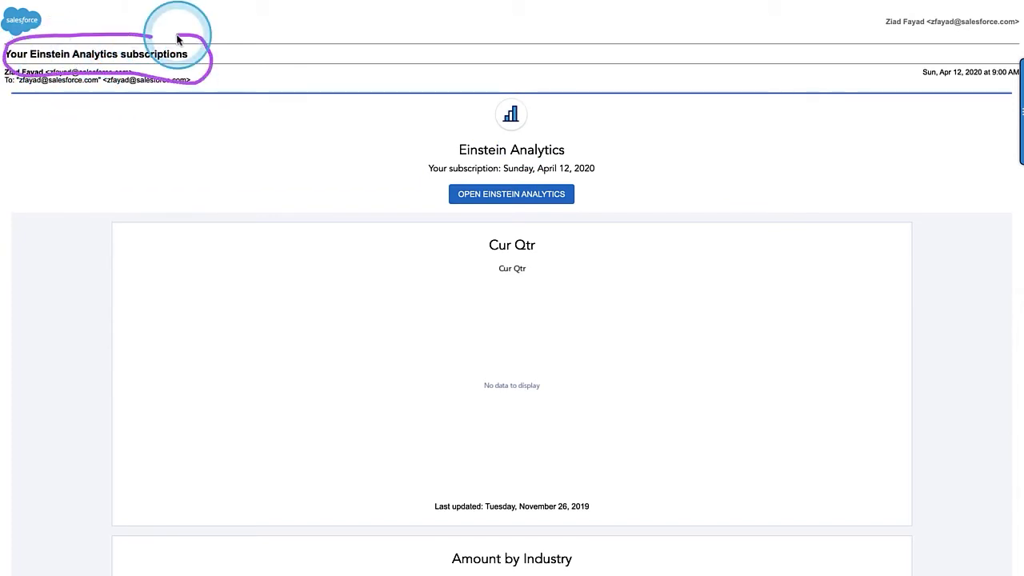
scroll(501, 400, "down", 5)
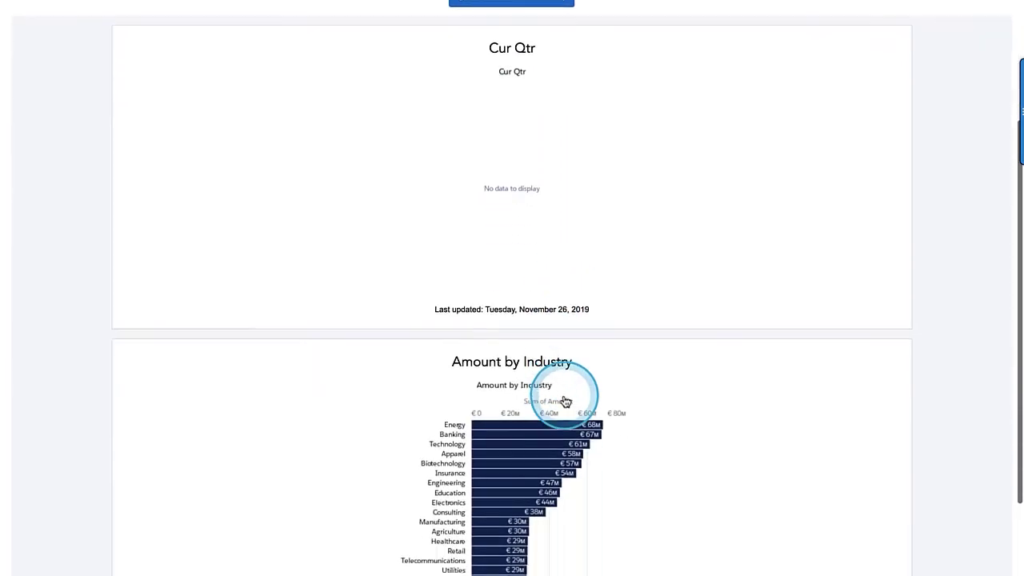
scroll(565, 400, "down", 4)
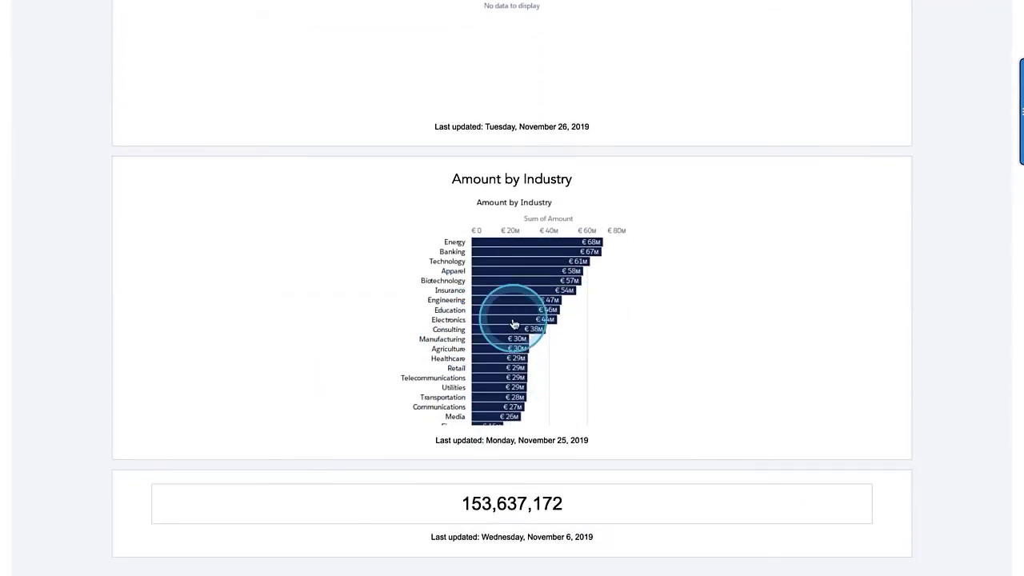
scroll(546, 407, "down", 1)
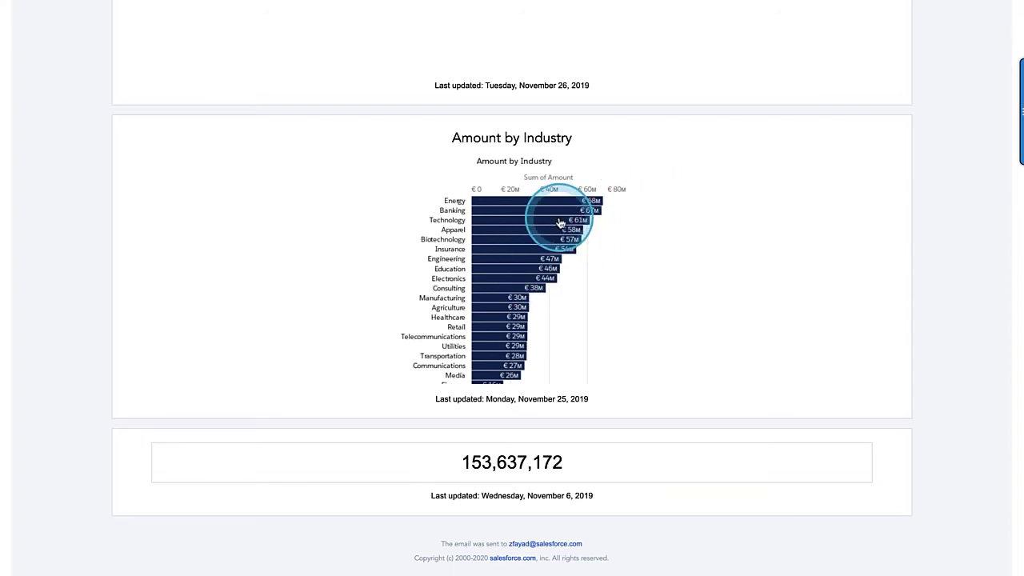
scroll(560, 223, "up", 6)
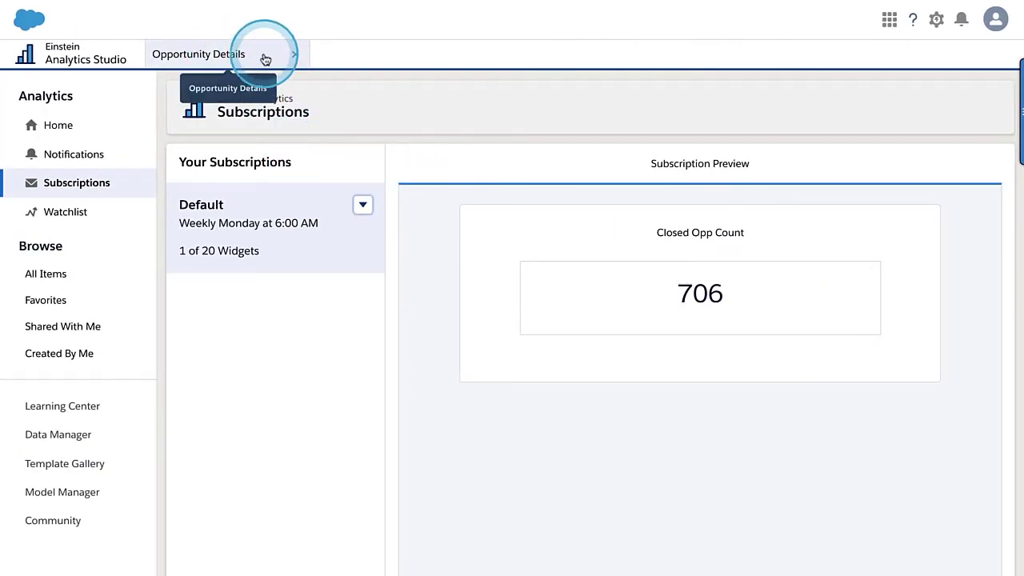
- Return to Opportunity Details, close the Subscriptions list, and check the actions offered for the opportunity table below the chart
left_click(239, 57)
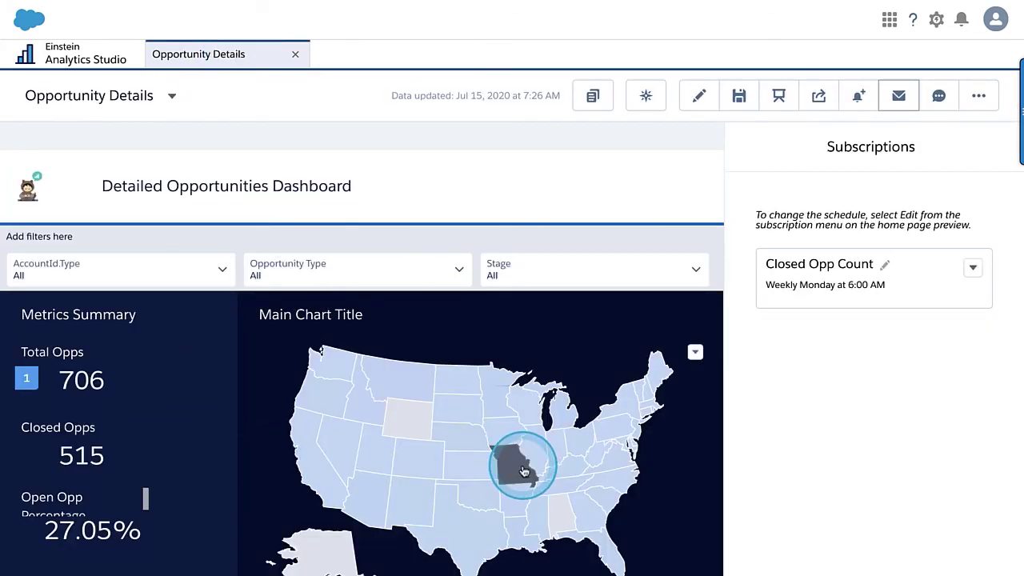
scroll(523, 469, "down", 10)
scroll(521, 471, "down", 1)
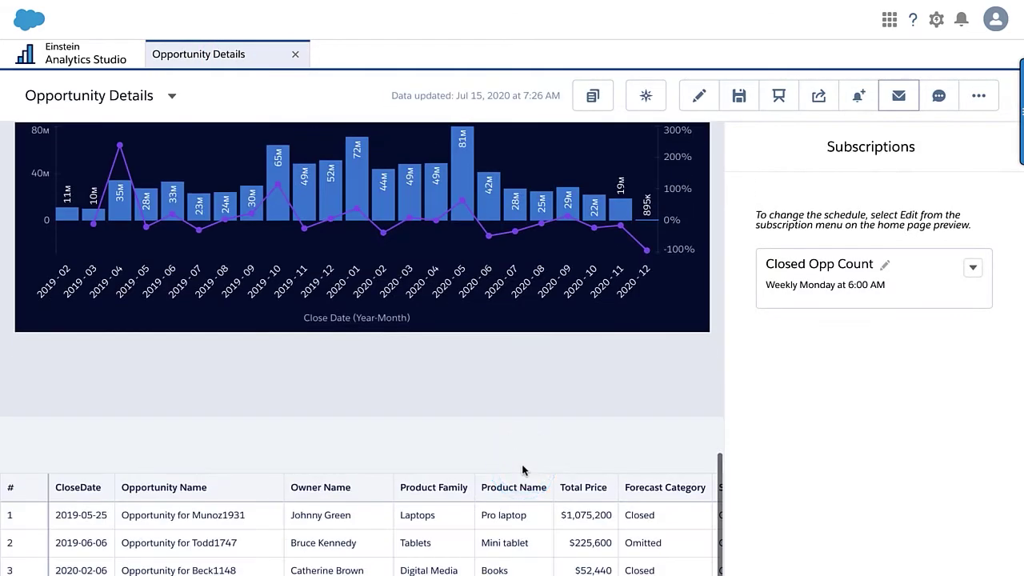
mouse_move(710, 491)
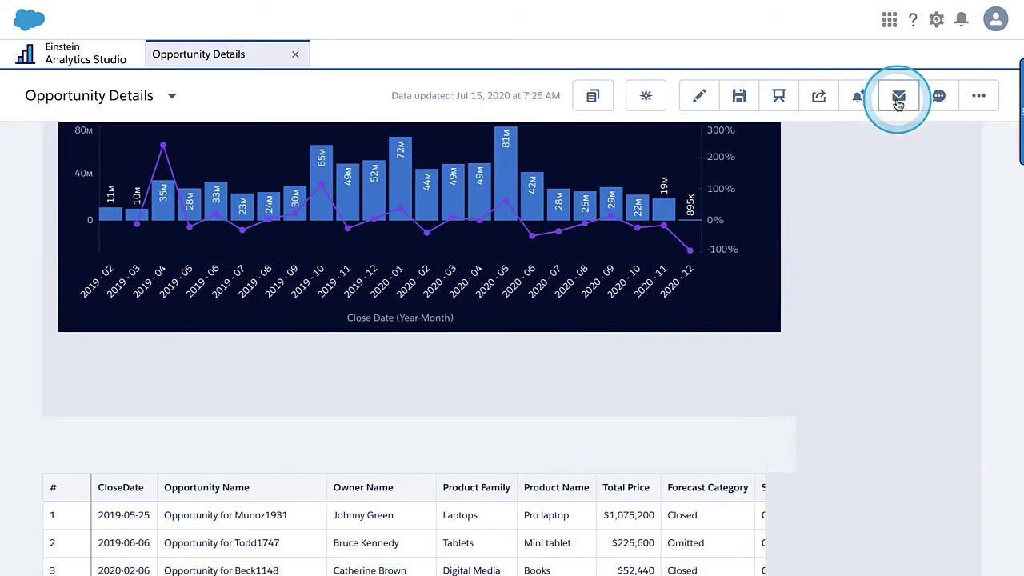
left_click(898, 95)
left_click(966, 487)
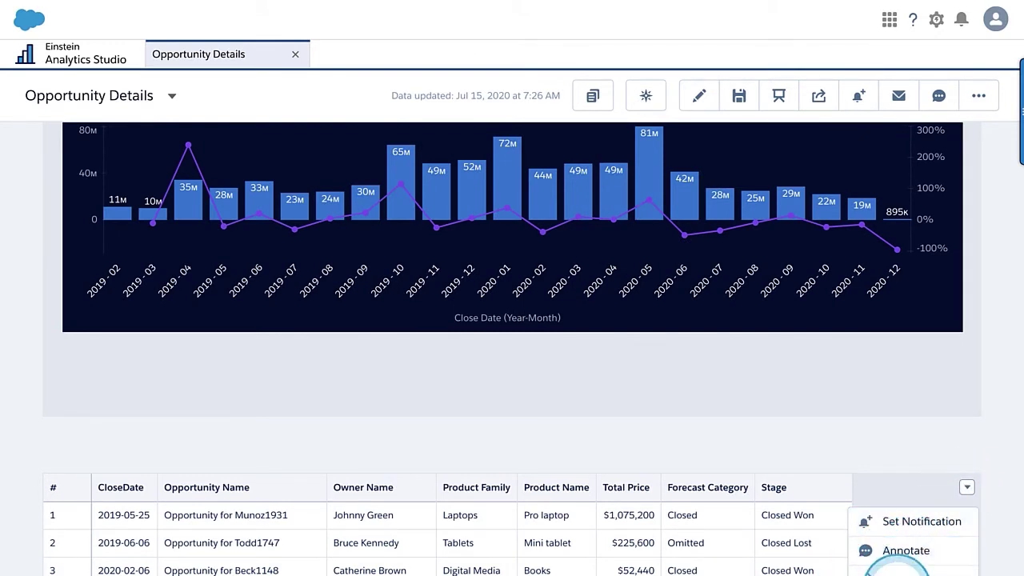
left_click(966, 487)
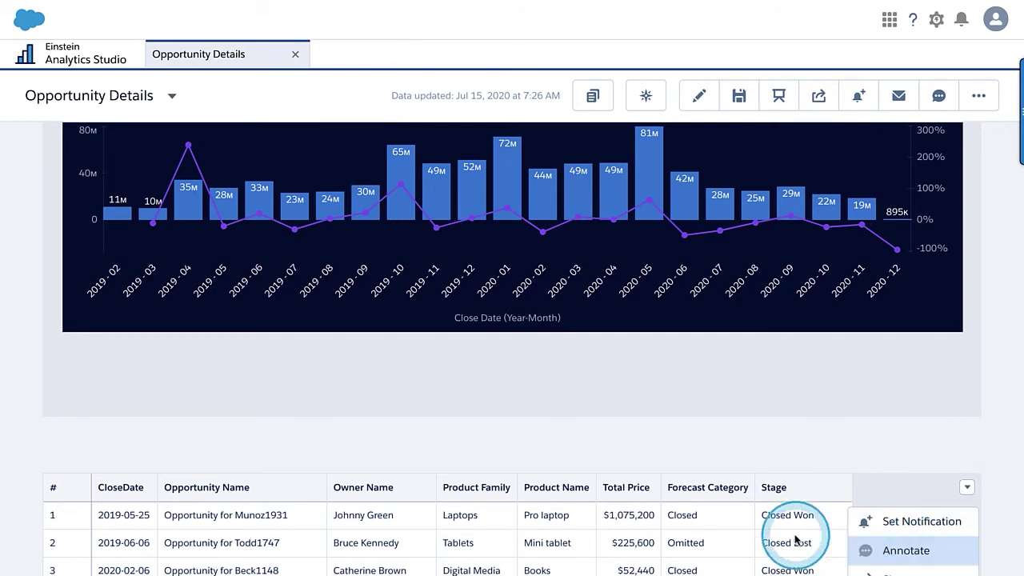
left_click(868, 462)
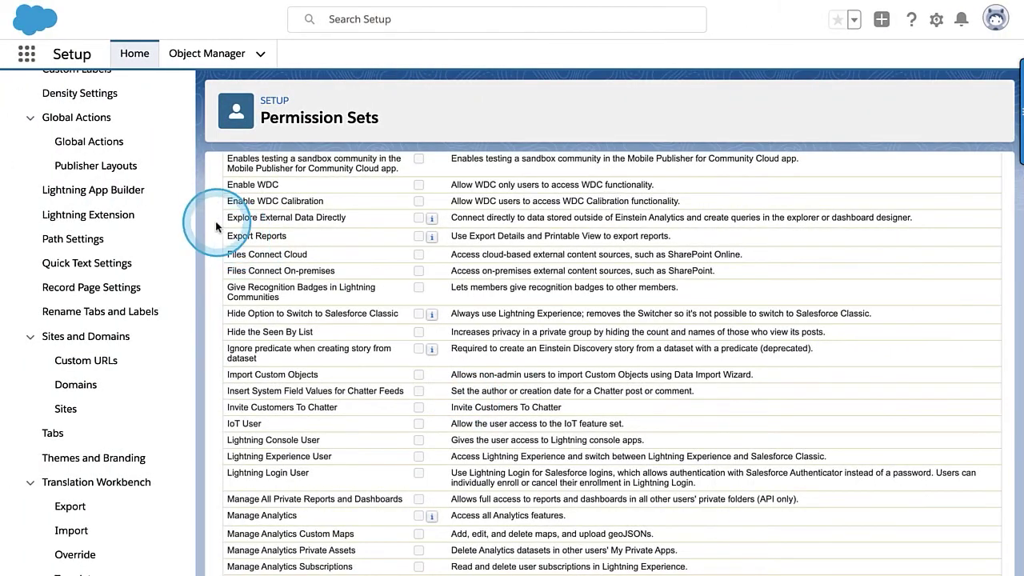
- Search the system permissions of the EinsteinAnalytics_Subscribe_to_Tables permission set in Setup for "tables"
scroll(317, 317, "up", 2)
scroll(317, 317, "up", 20)
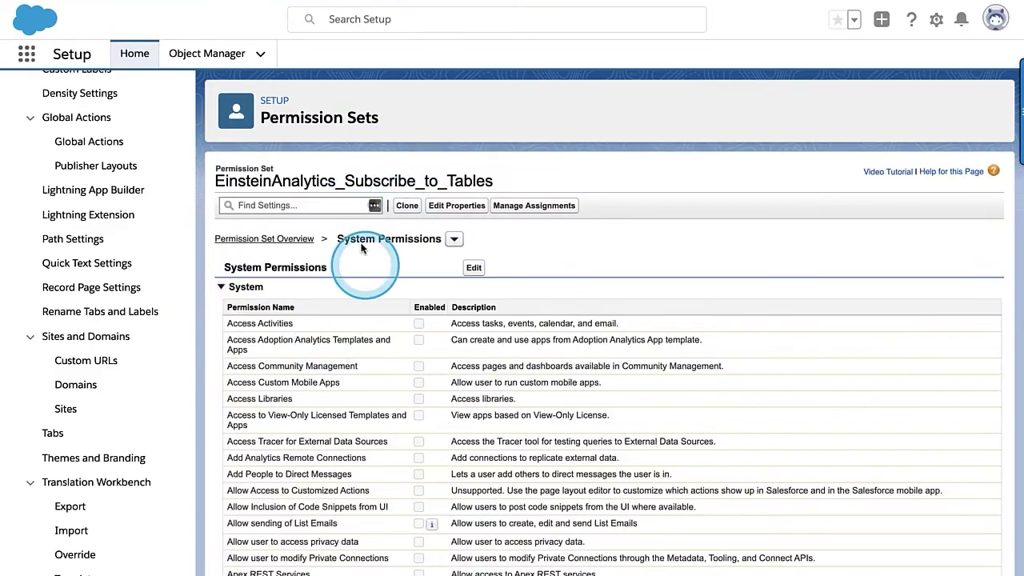
scroll(393, 427, "down", 3)
scroll(395, 432, "down", 2)
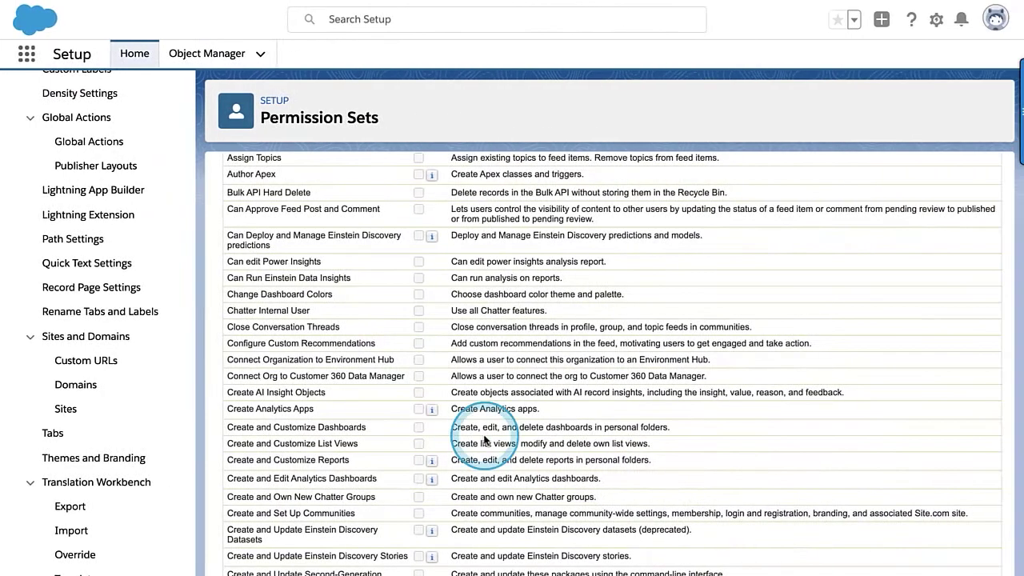
key("ctrl+f")
type("tables")
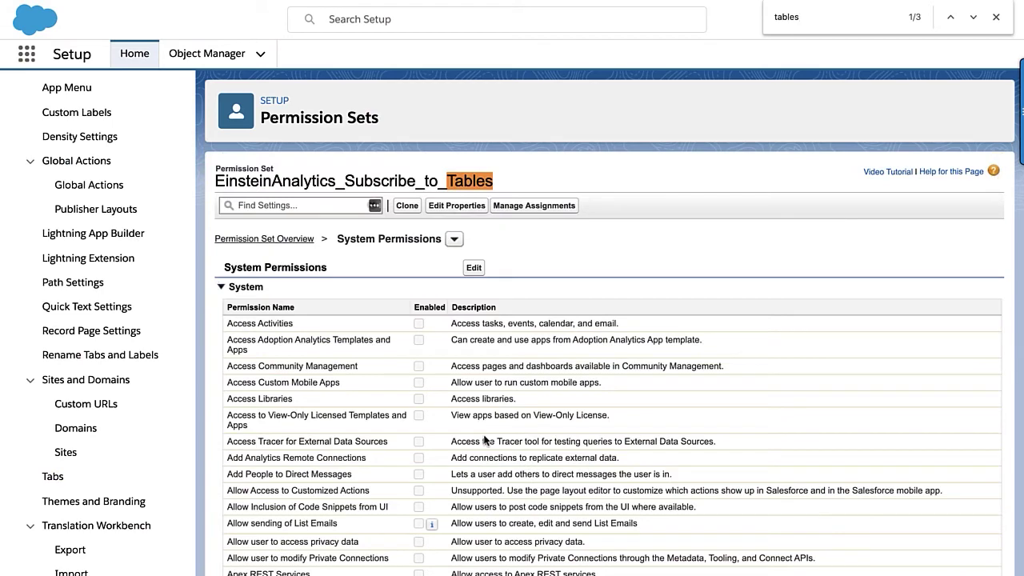
key("Return")
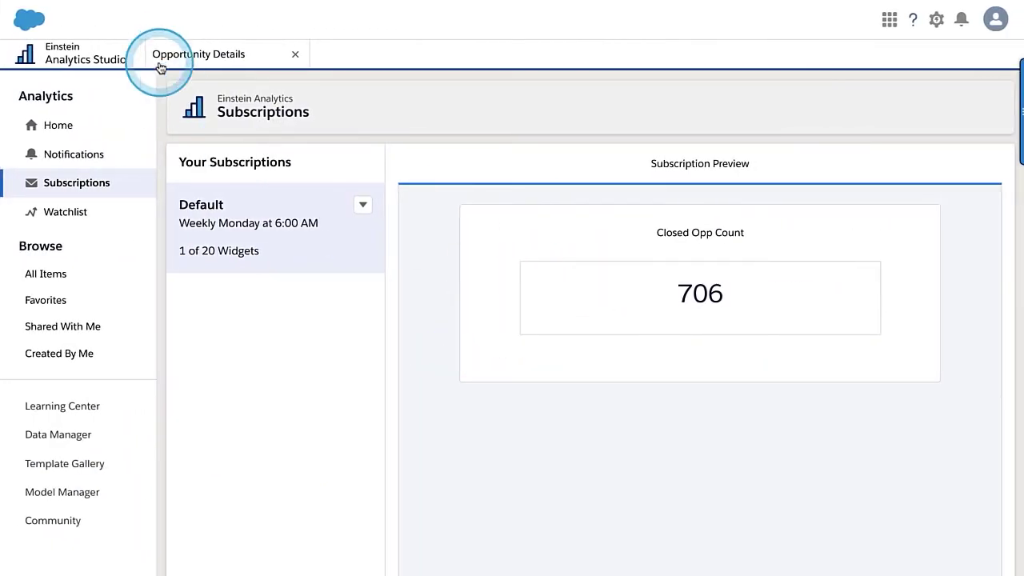
- Return to the Opportunity Details dashboard, select the Stage column of the opportunity table, and clear that selection
left_click(200, 53)
left_click(817, 500)
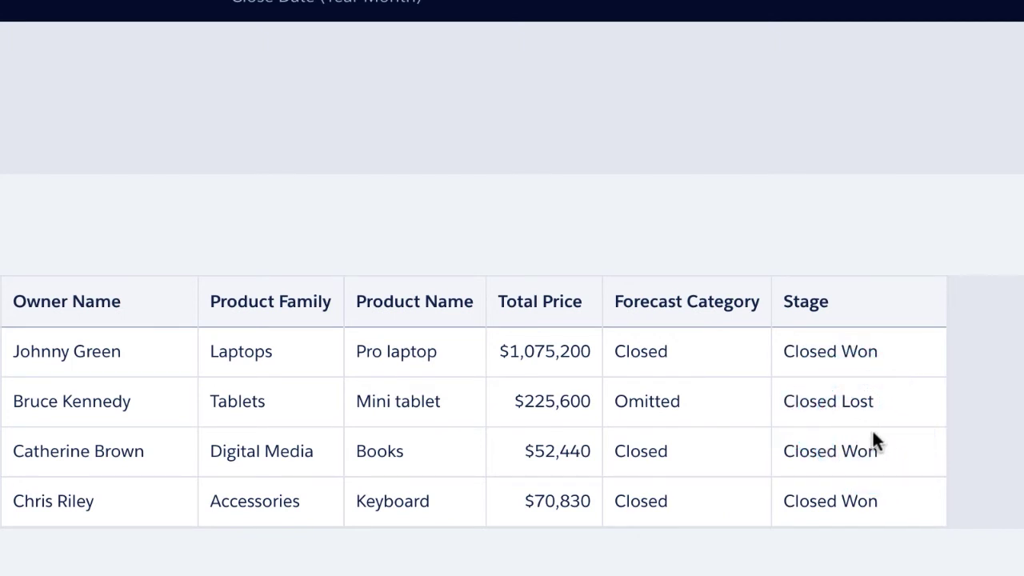
left_click(779, 293)
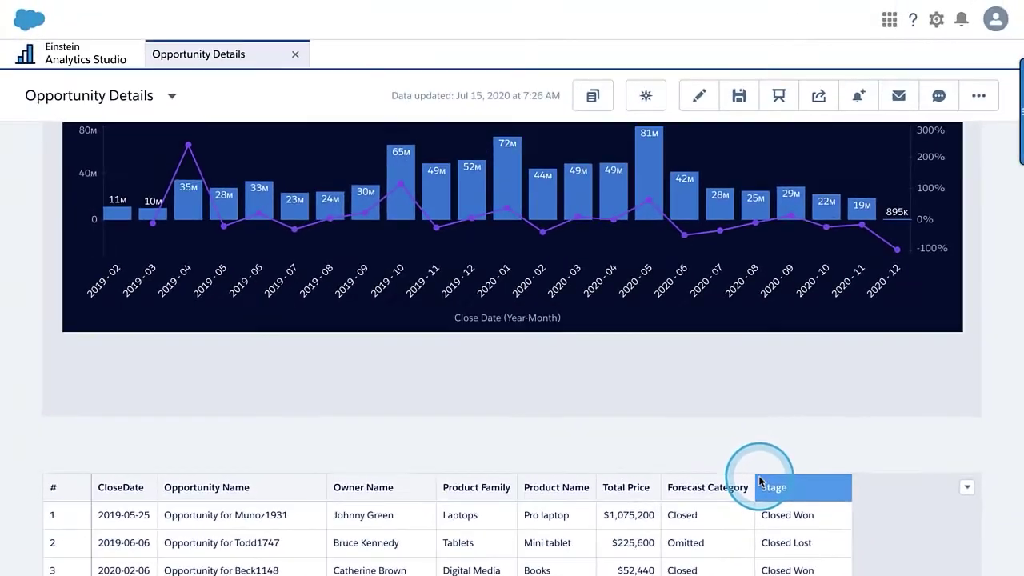
left_click(699, 426)
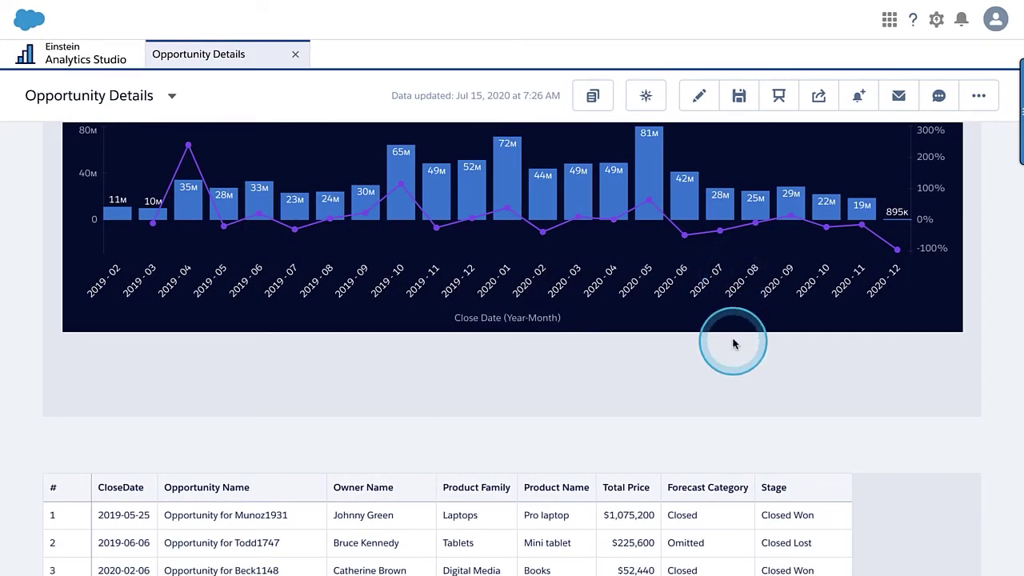
- Start adding the Total Opps metric to the watchlist and give the entry a reference line
left_click(778, 483)
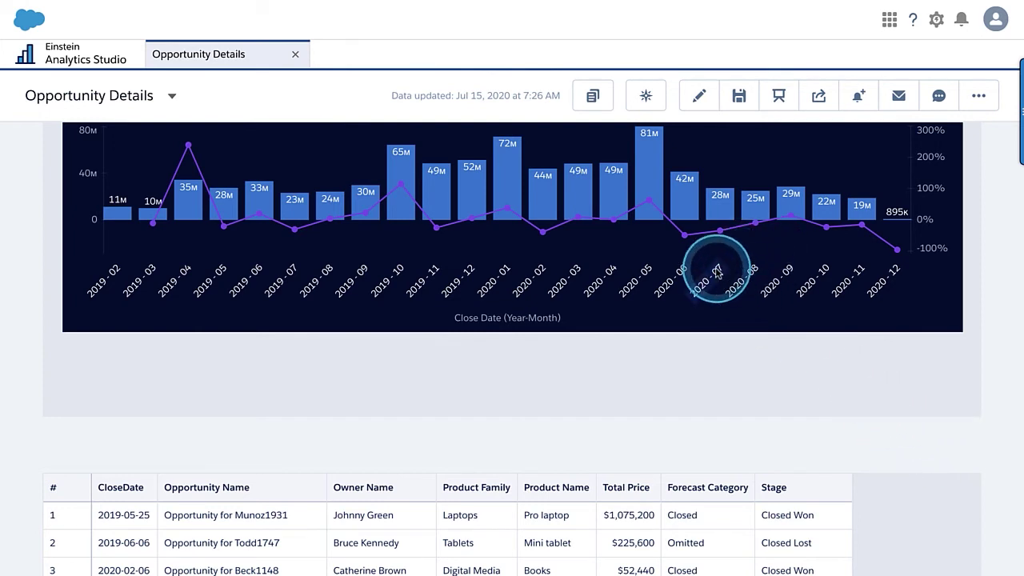
scroll(760, 292, "up", 1)
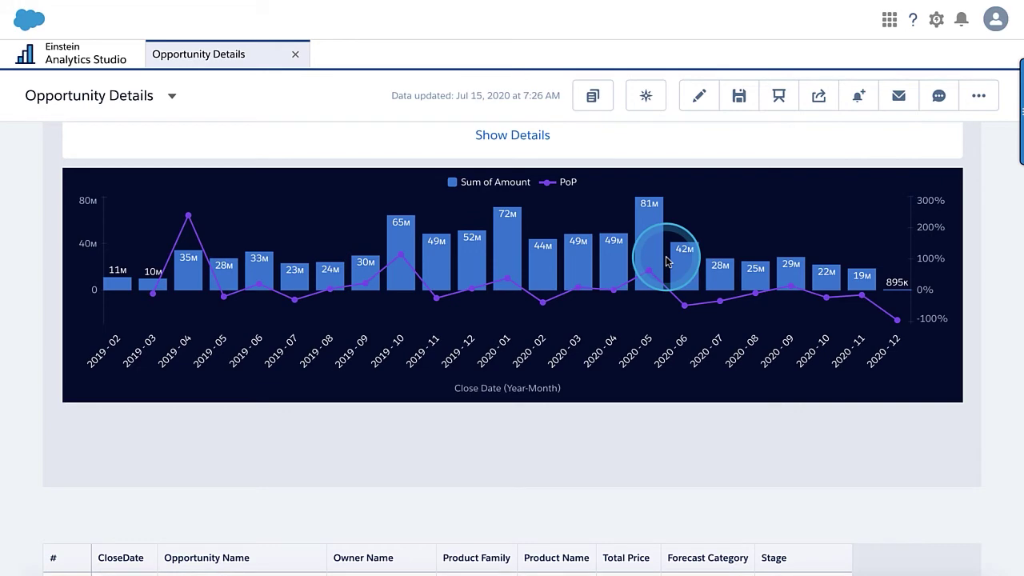
scroll(496, 256, "up", 1)
left_click(492, 253)
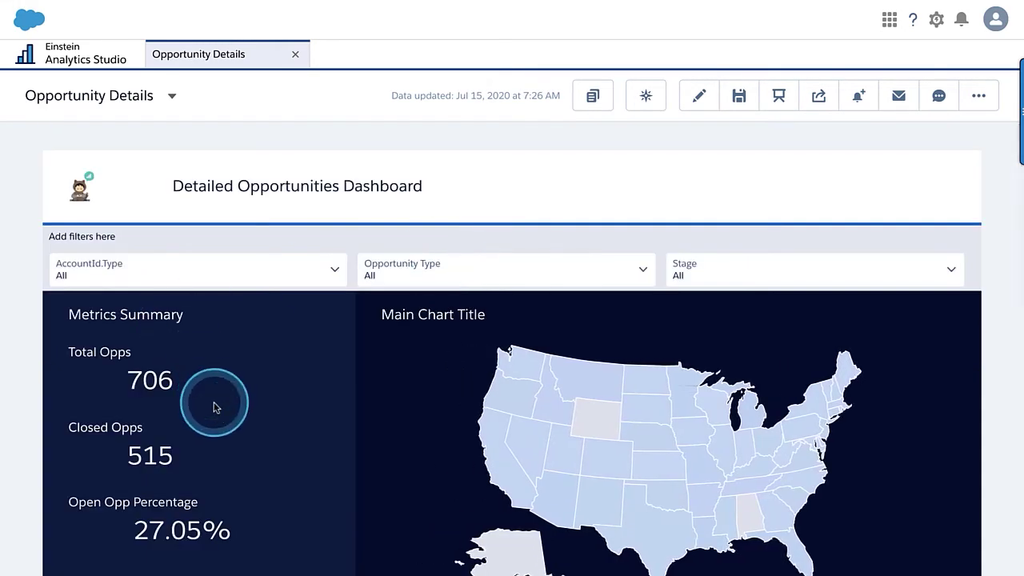
left_click(223, 338)
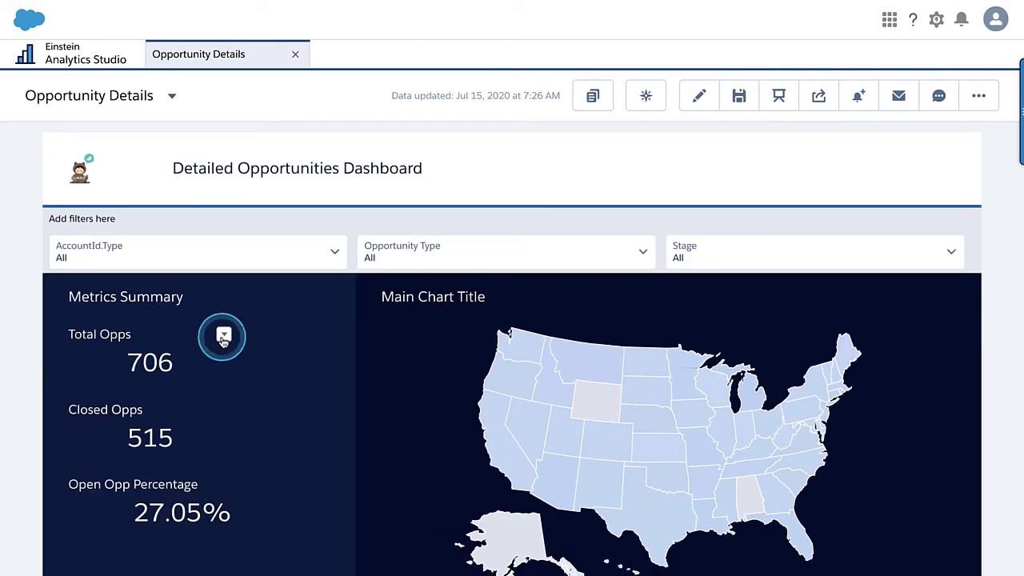
left_click(274, 361)
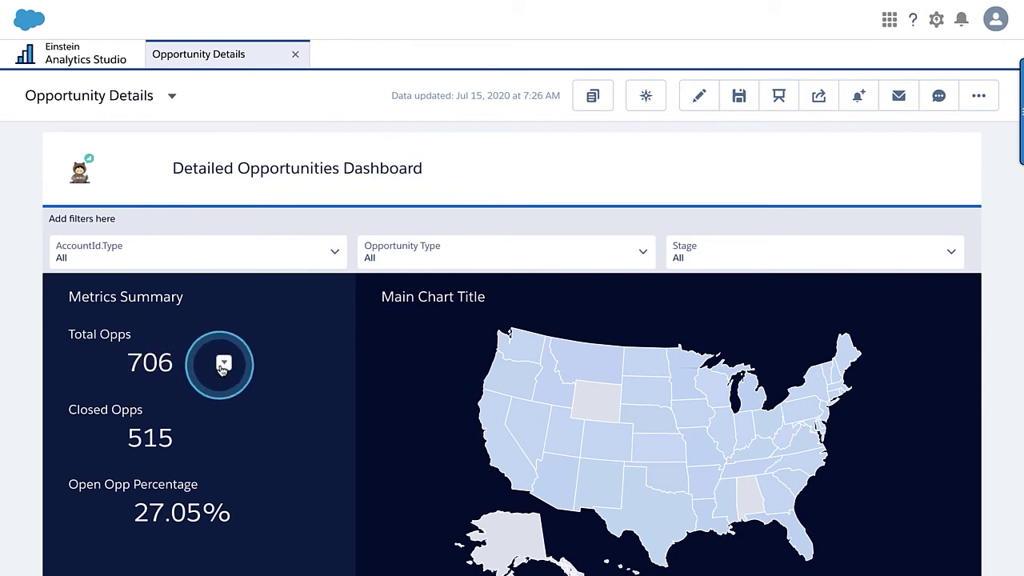
left_click(225, 365)
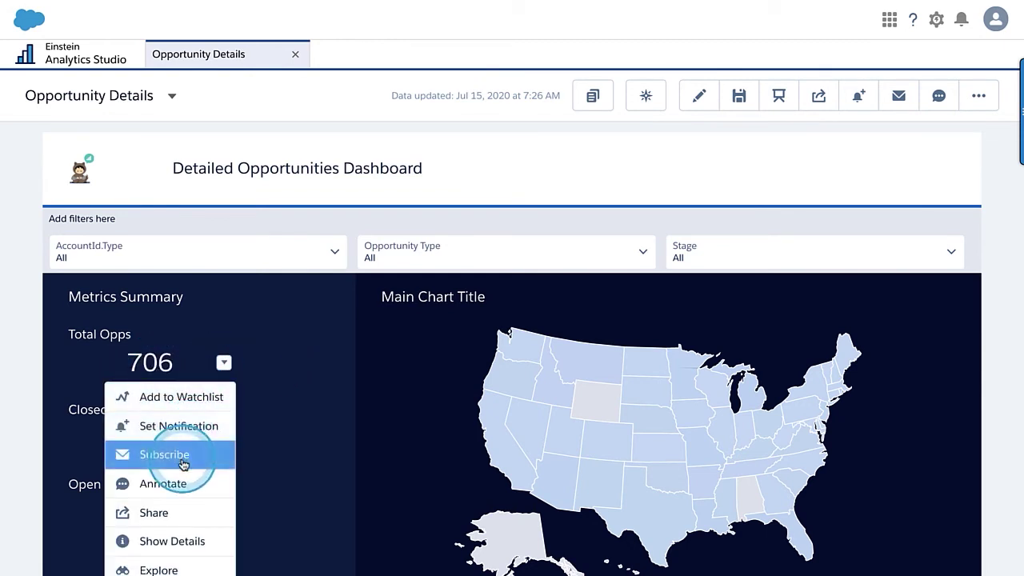
left_click(182, 398)
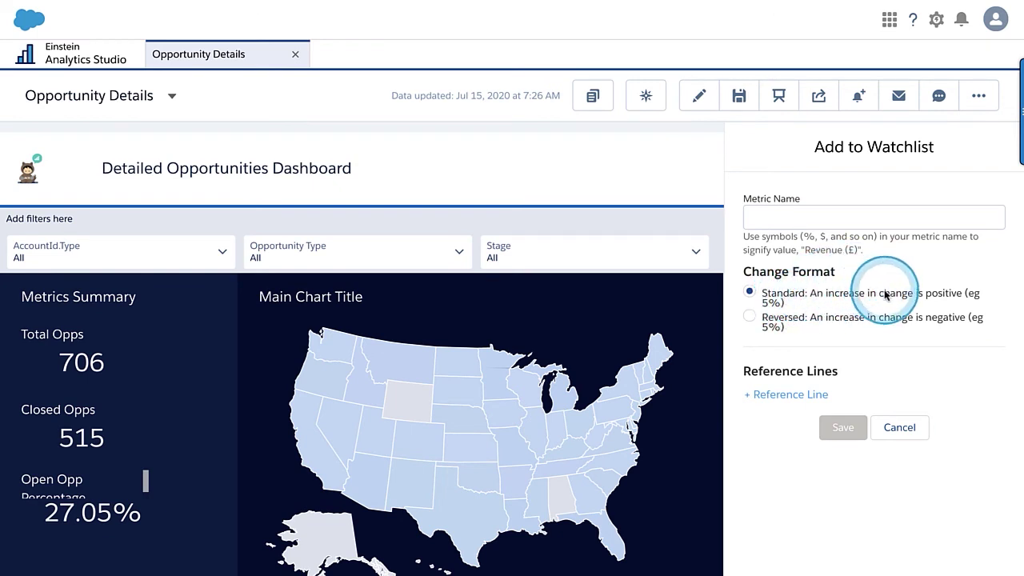
left_click(746, 394)
left_click(748, 400)
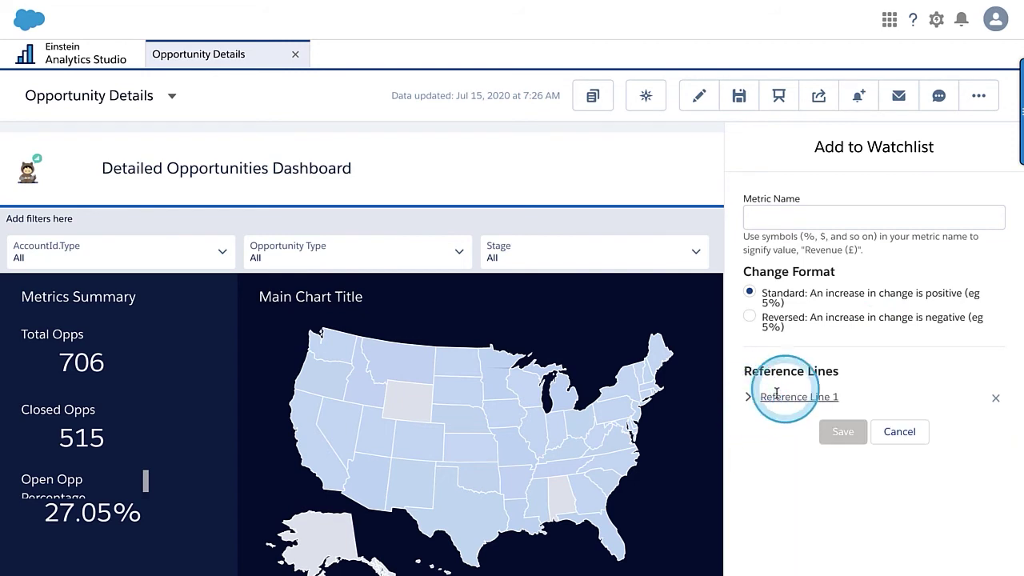
- Examine the Total Opps trend on the Watchlist page, and remove the reference line from the unsaved watchlist entry in Opportunity Details
left_click(70, 54)
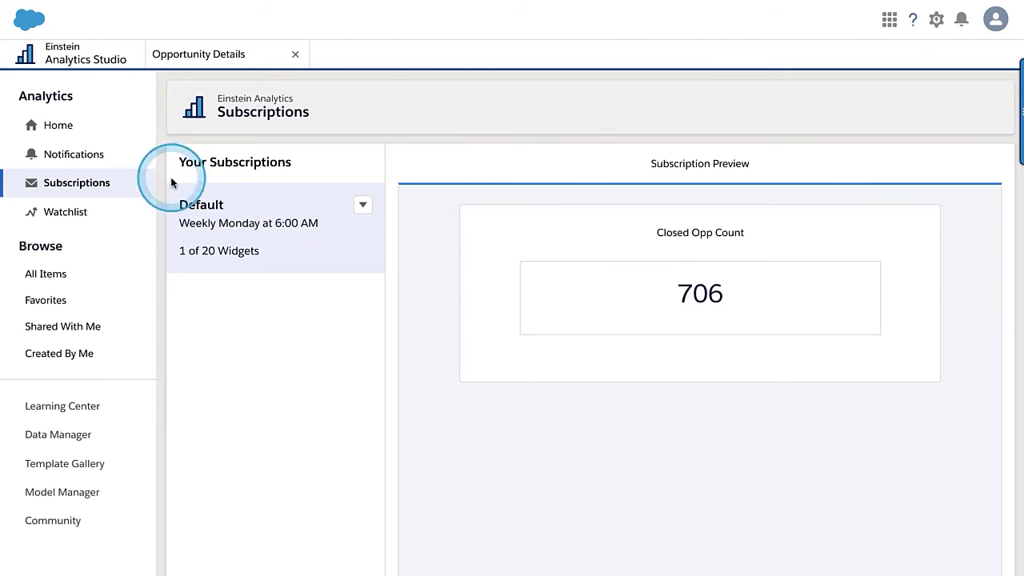
left_click(67, 212)
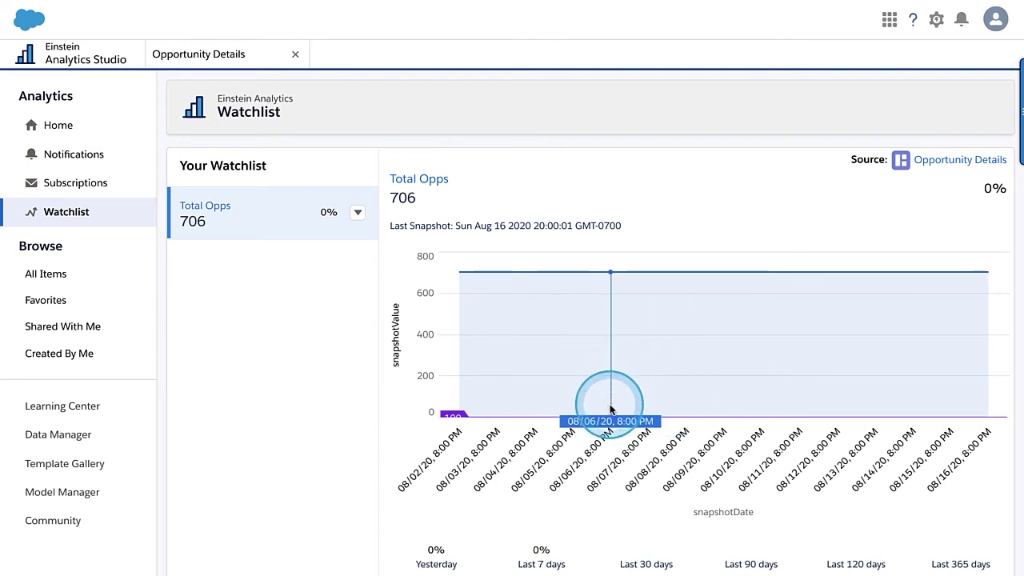
left_click(243, 66)
mouse_move(134, 365)
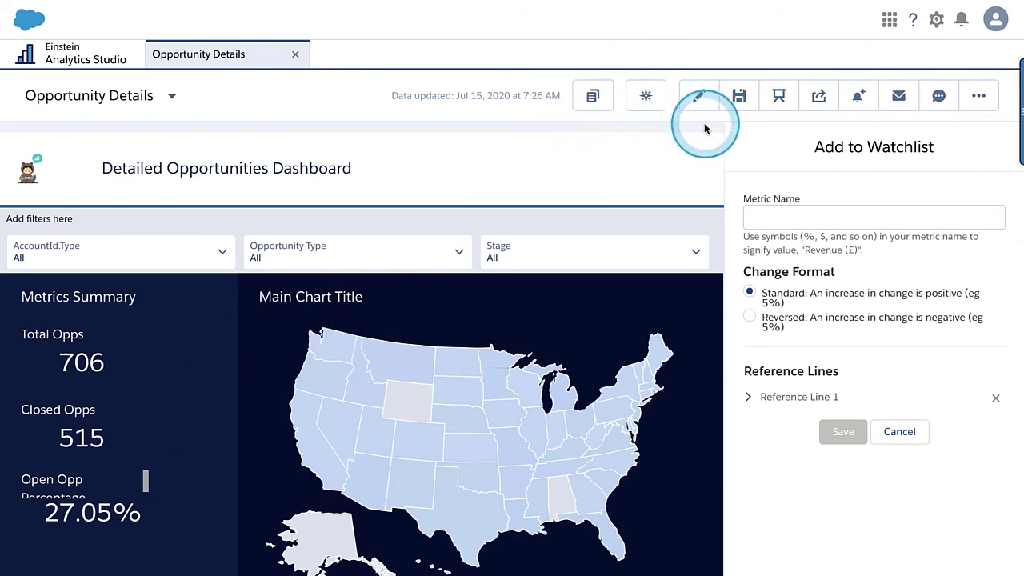
left_click(995, 398)
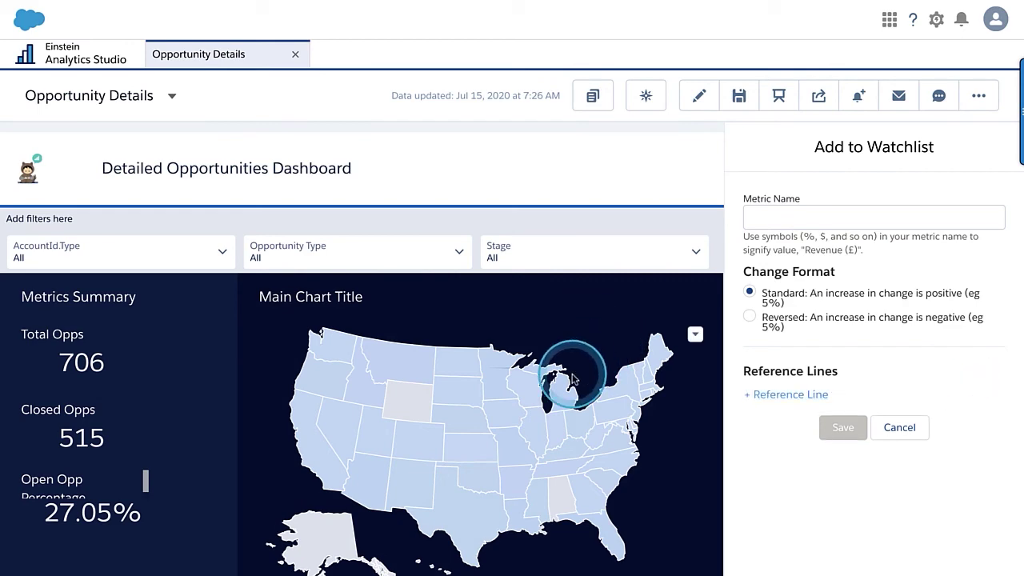
- Open the Opportunity Details dashboard for editing and show the Onboarding properties of the Sum of Amount and PoP combo chart
scroll(571, 378, "down", 3)
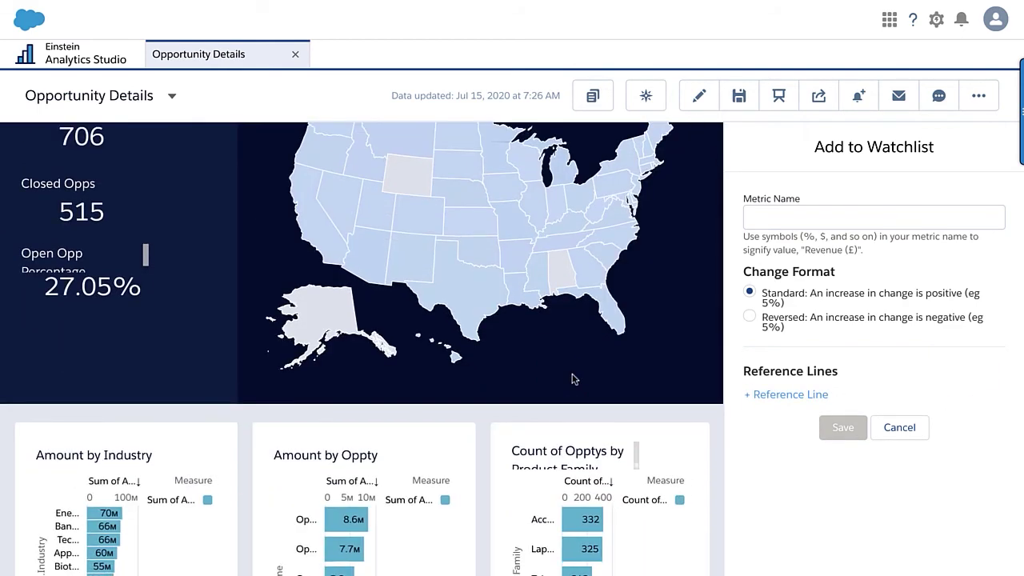
scroll(572, 379, "down", 5)
scroll(710, 143, "up", 2)
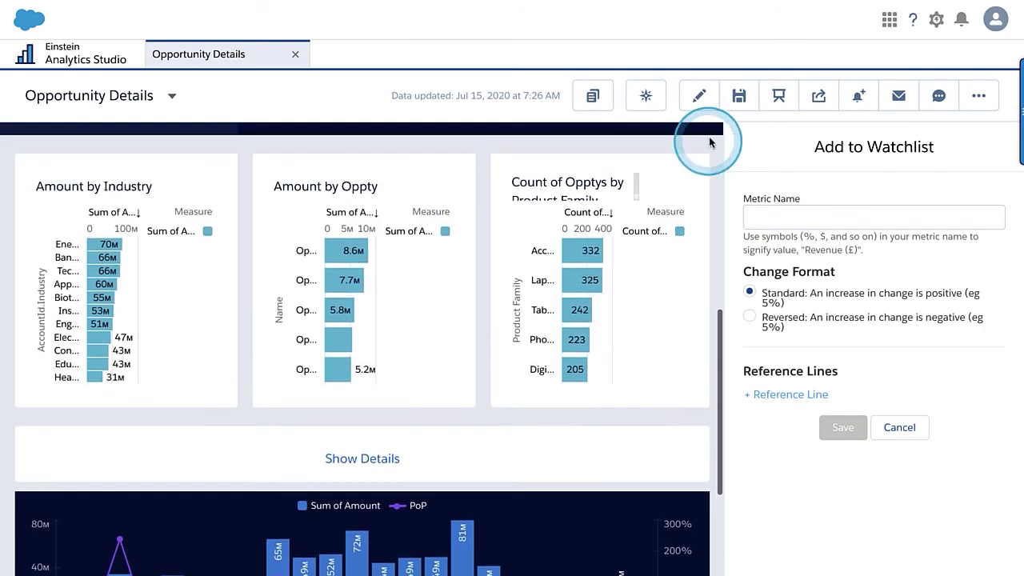
left_click(698, 96)
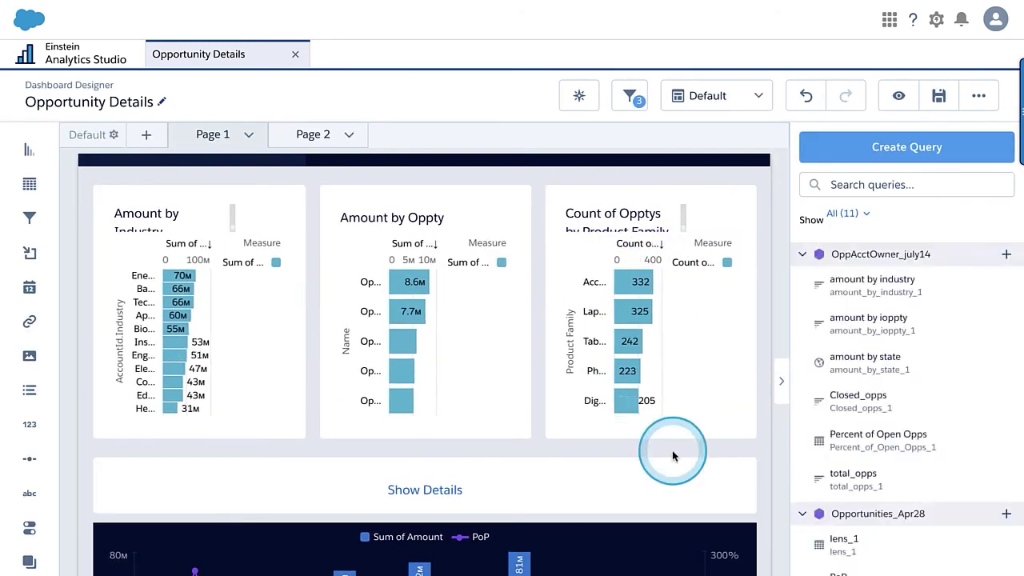
scroll(670, 469, "down", 2)
left_click(647, 421)
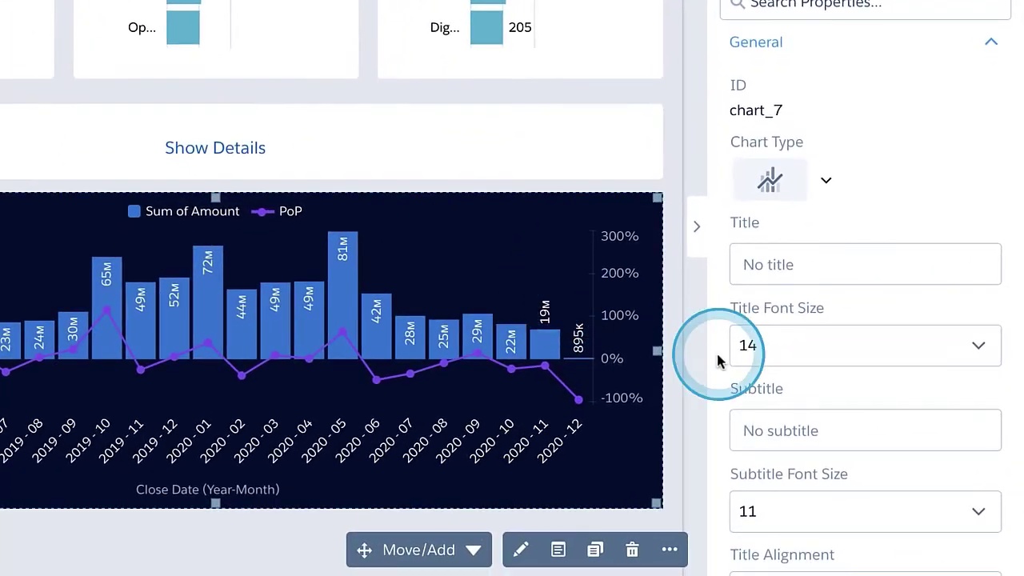
scroll(837, 463, "down", 1)
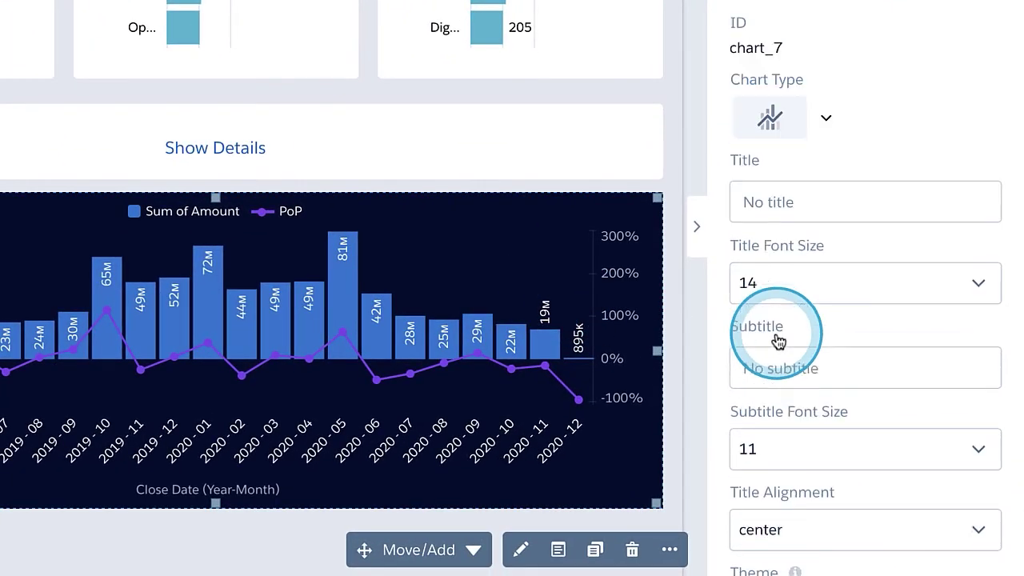
scroll(778, 341, "down", 5)
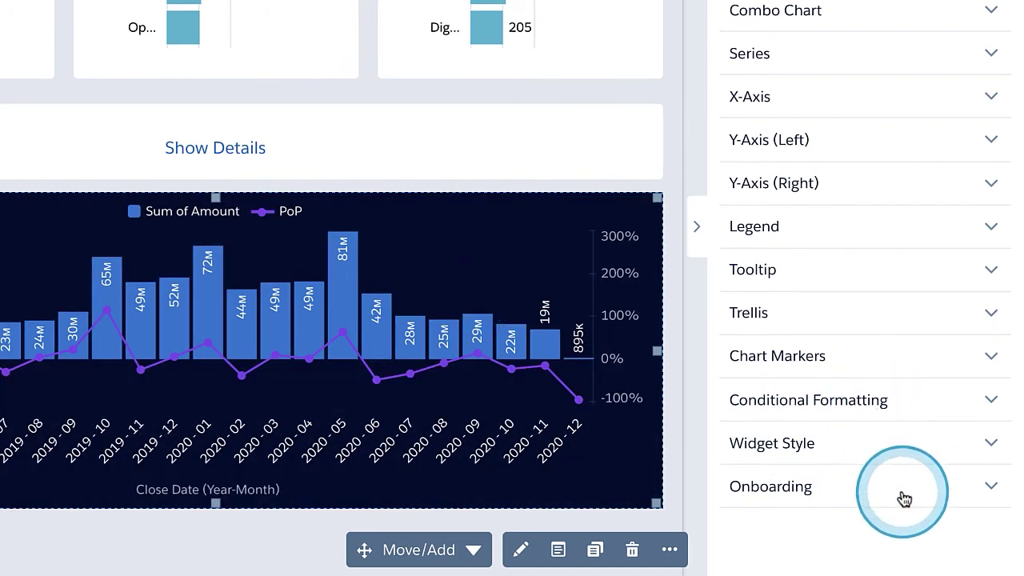
scroll(904, 499, "down", 3)
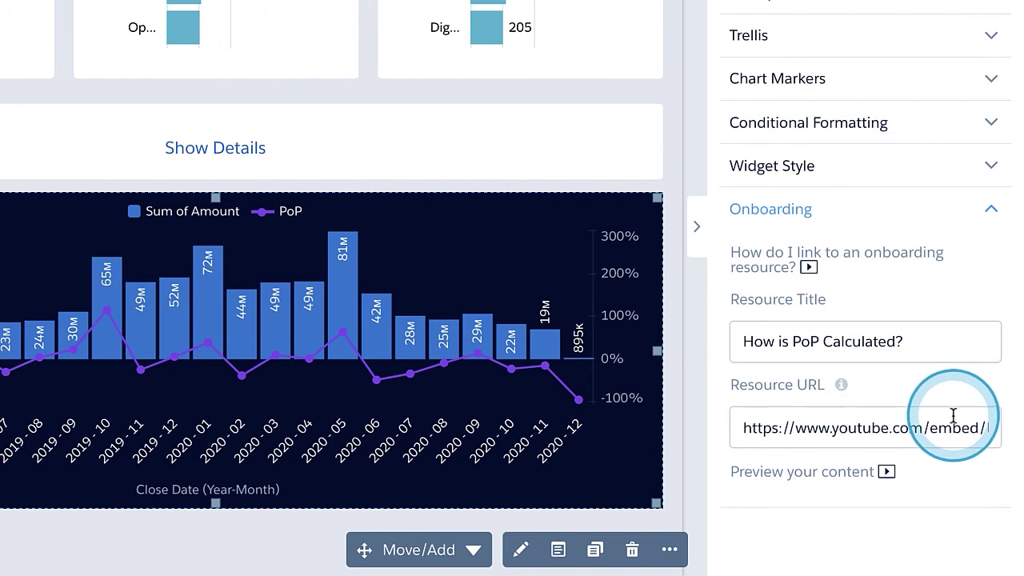
- Inspect the chart's onboarding Resource URL and select the complete address
left_click(836, 428)
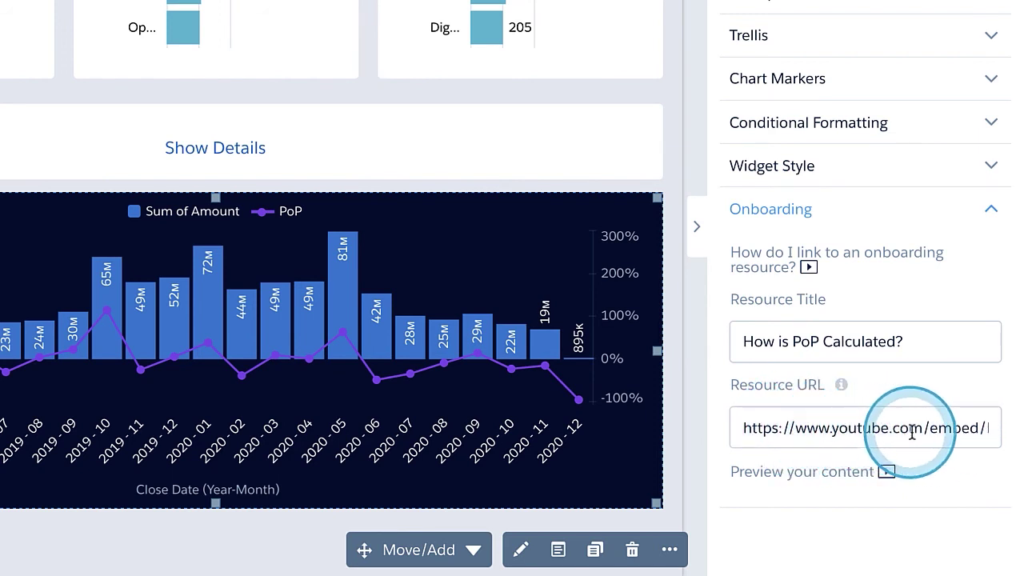
left_click(936, 430)
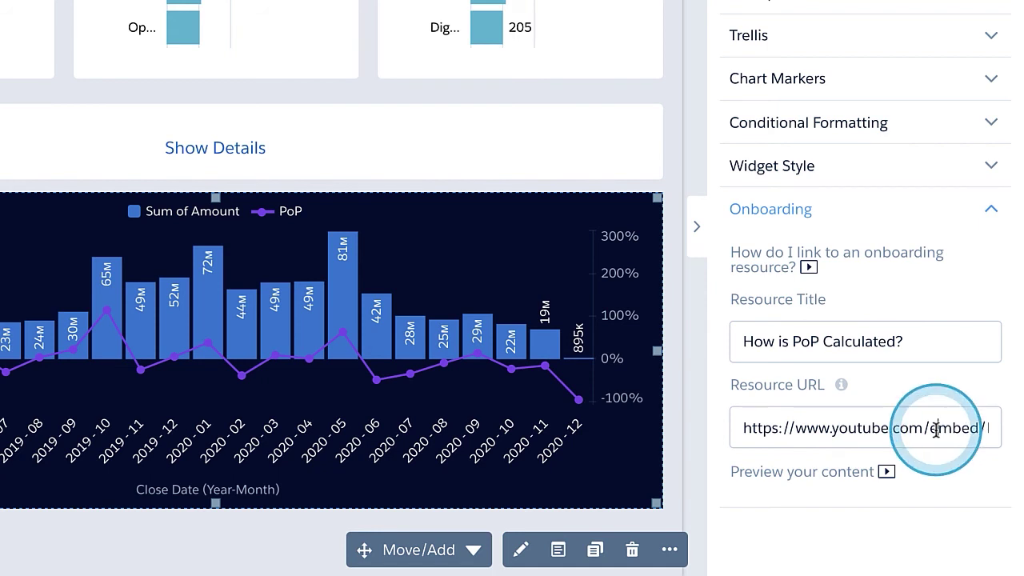
left_click(742, 430)
left_click_drag(742, 431, 991, 419)
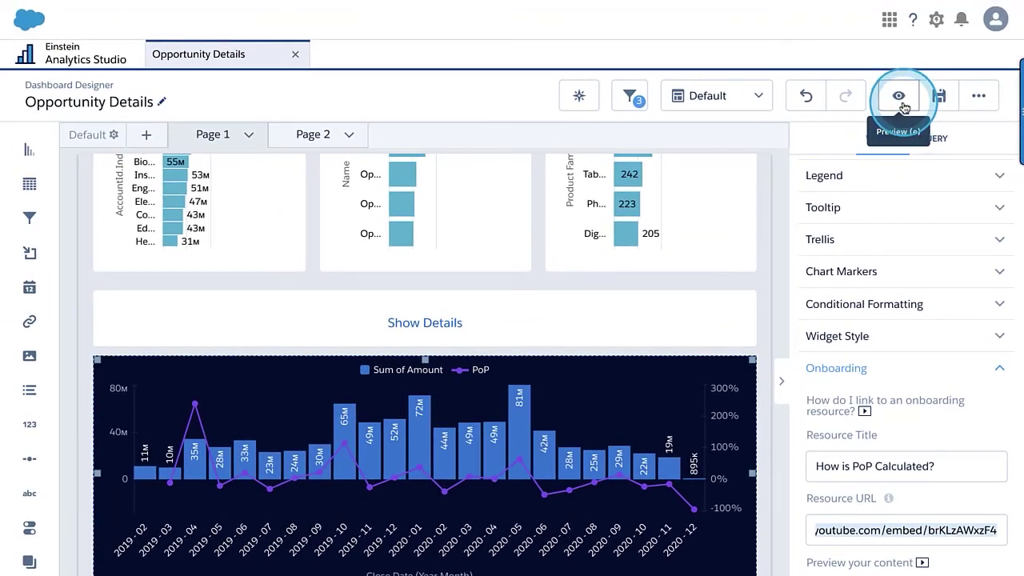
- Leave editing, reload the dashboard, and open the combo chart's learning resource "How is PoP Calculated?"
left_click(899, 99)
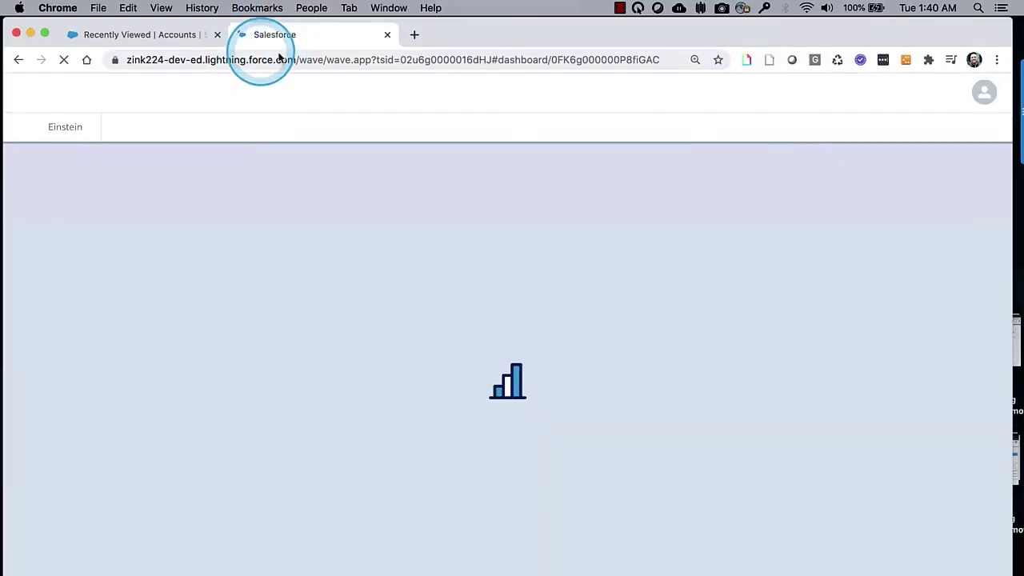
left_click(64, 59)
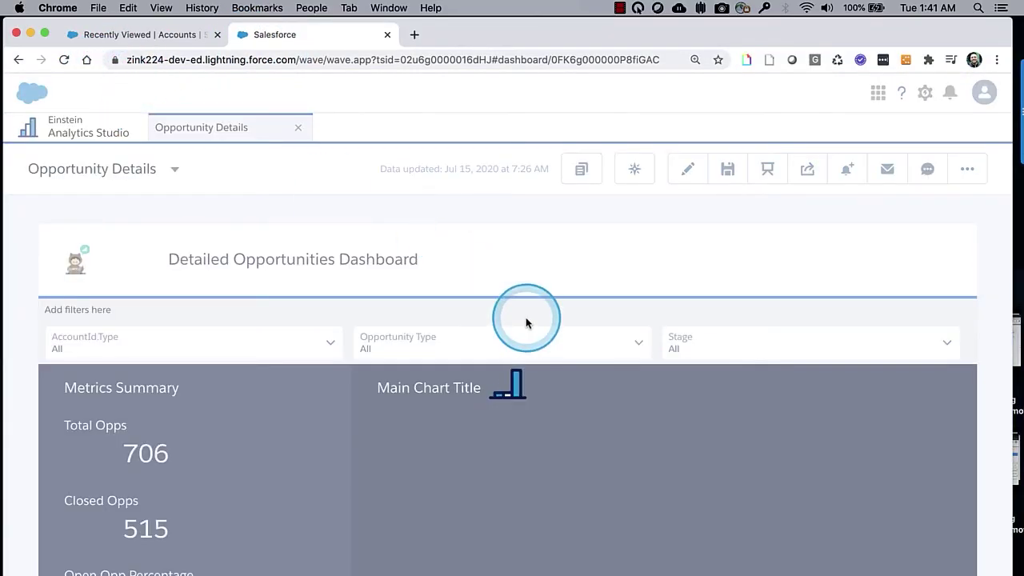
scroll(676, 366, "down", 3)
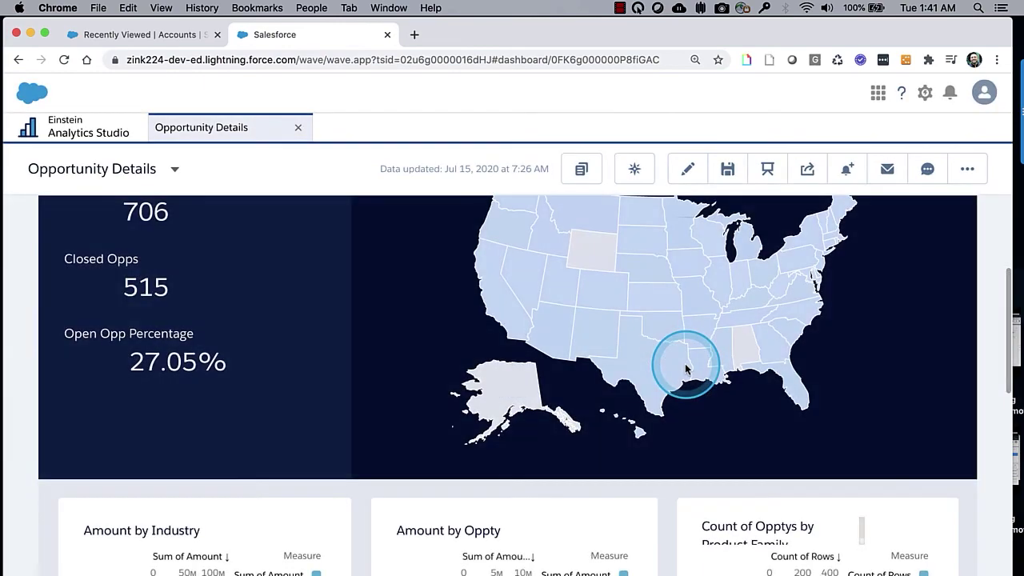
scroll(792, 452, "down", 5)
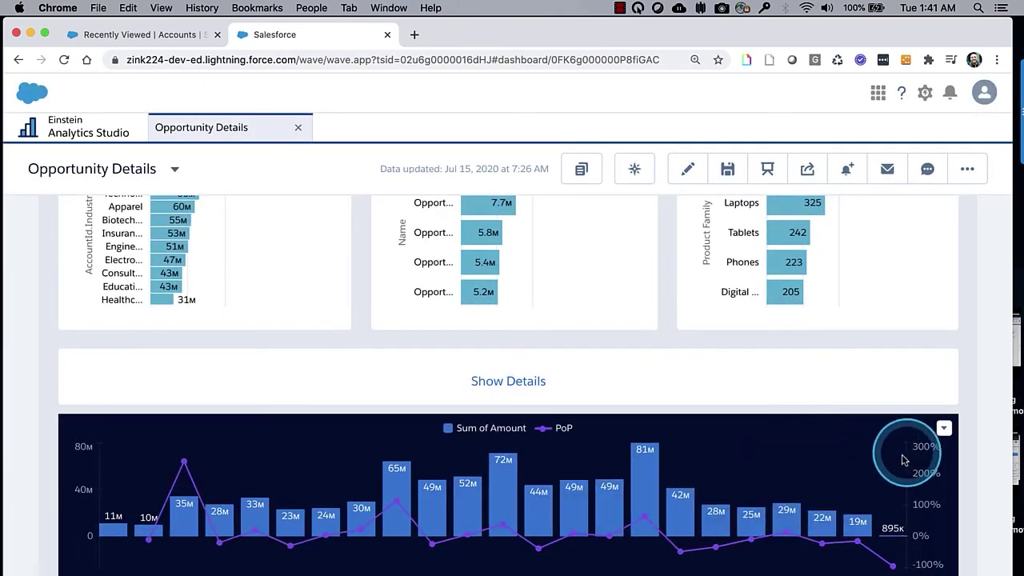
left_click(943, 426)
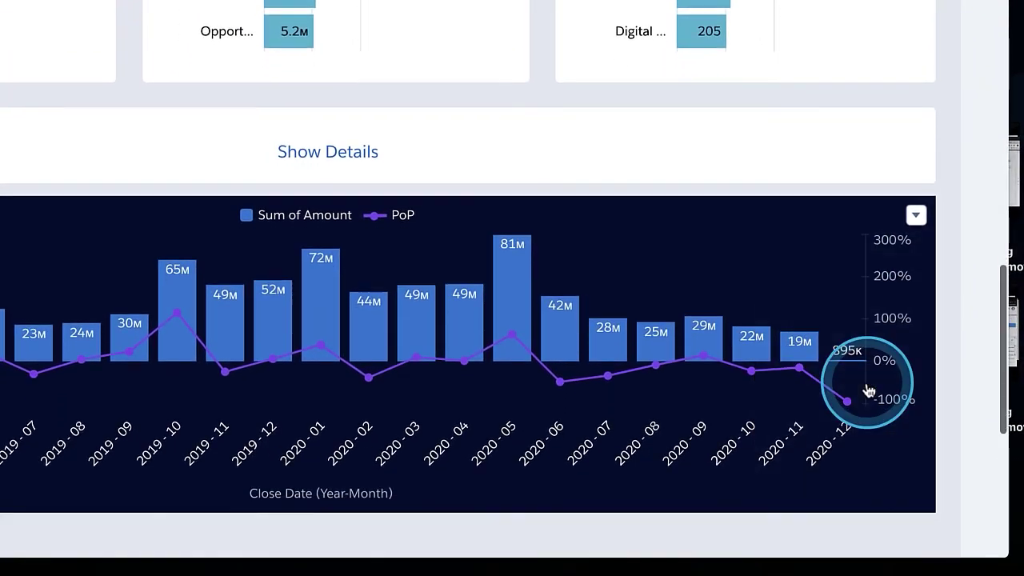
left_click(916, 207)
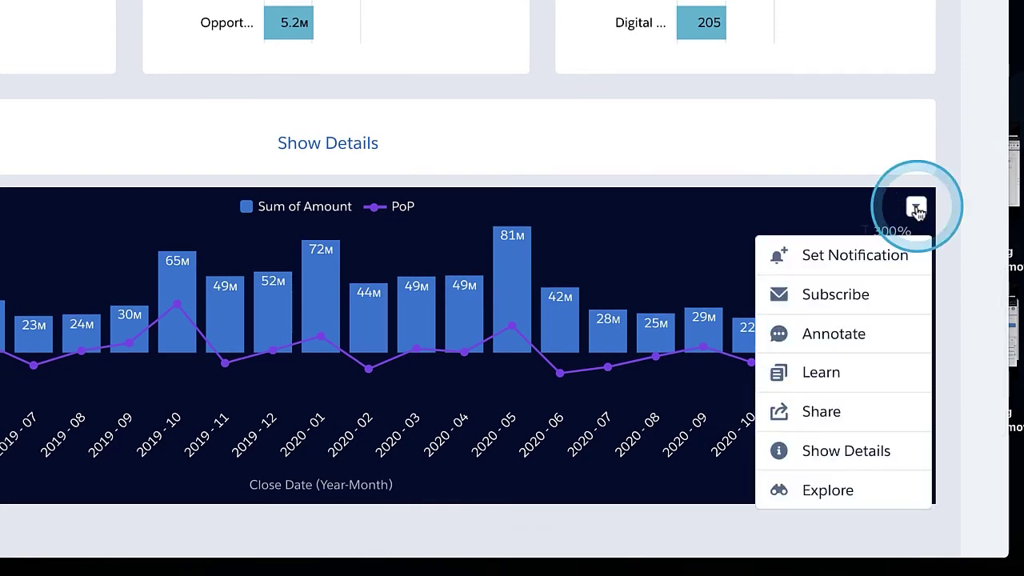
left_click(823, 372)
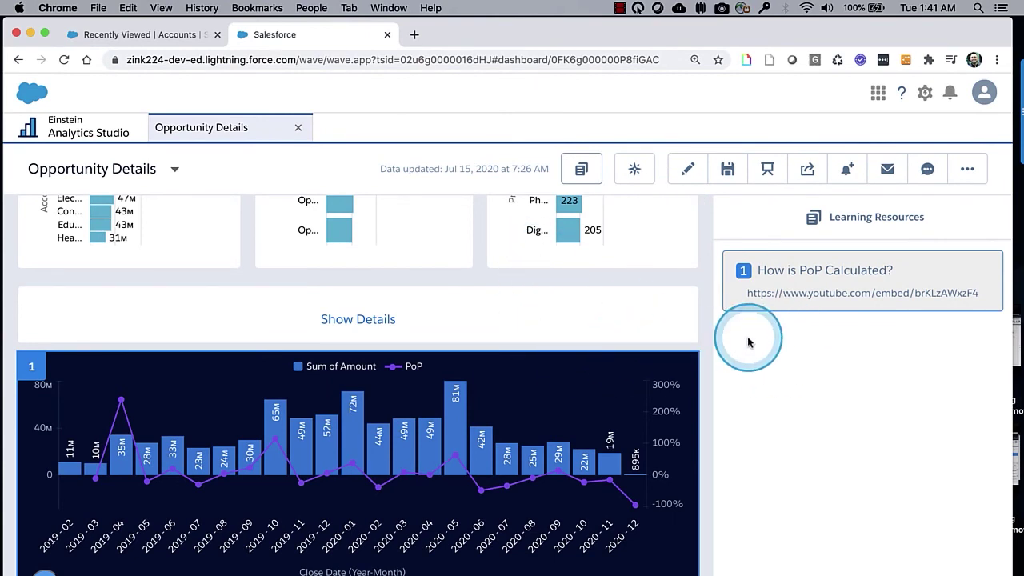
left_click(820, 295)
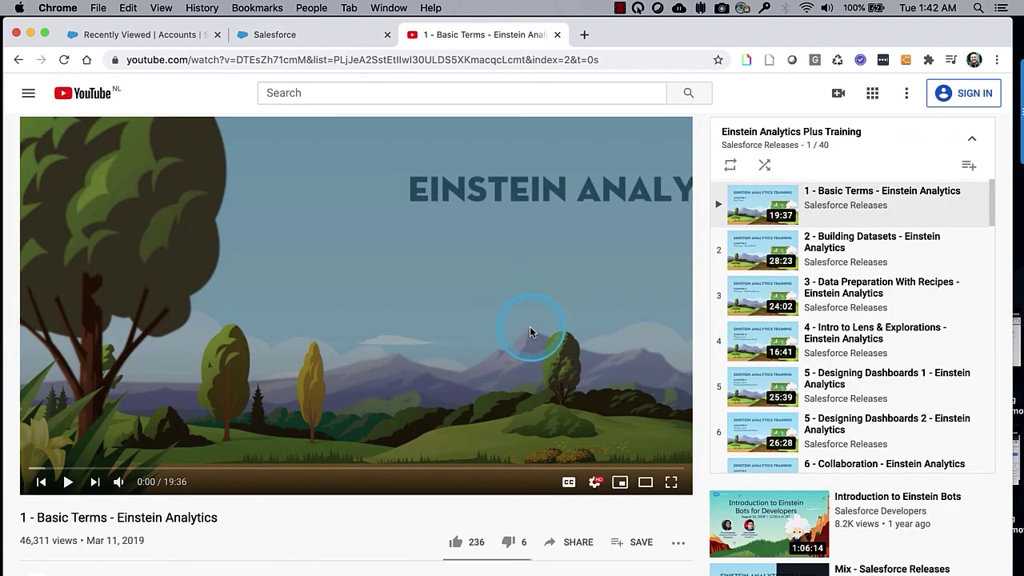
- Copy the embed code of the "1 - Basic Terms - Einstein Analytics" video from the YouTube player
right_click(530, 331)
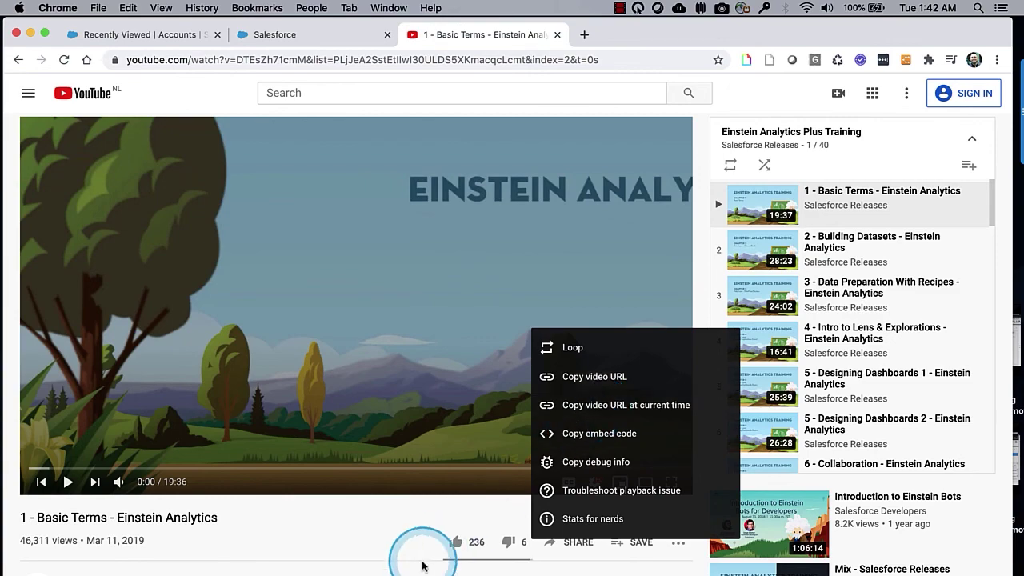
left_click(399, 520)
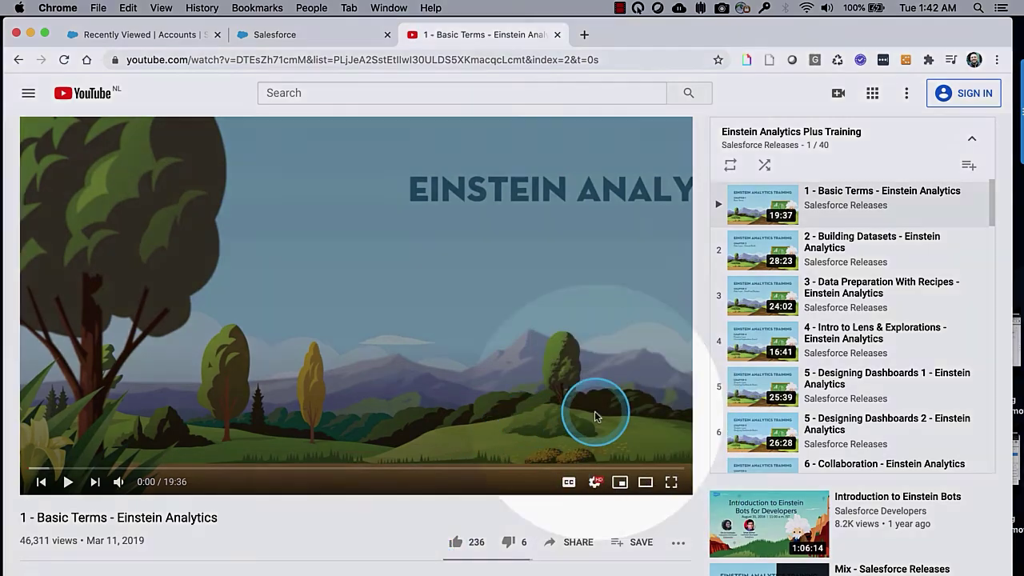
right_click(594, 412)
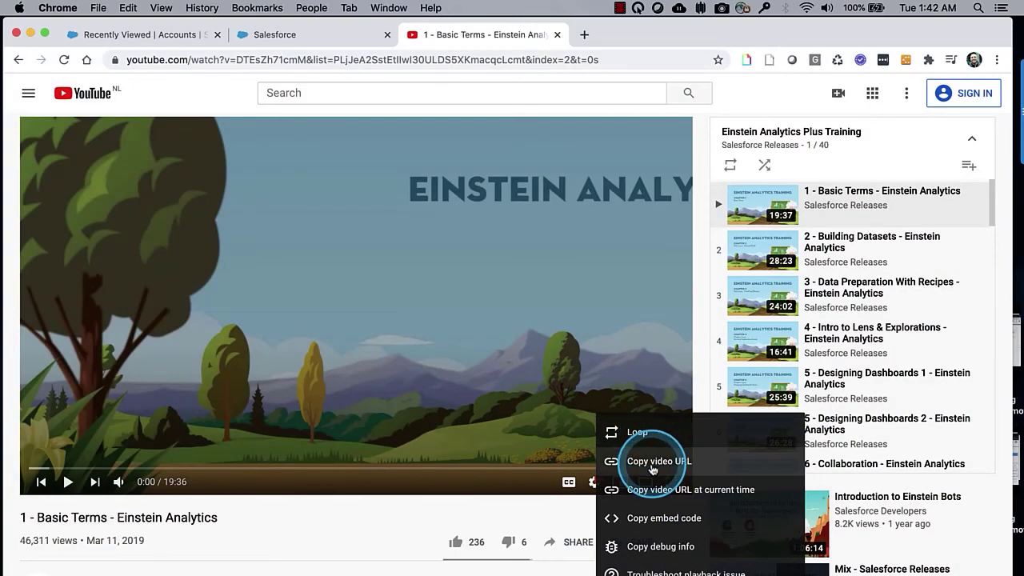
left_click(654, 520)
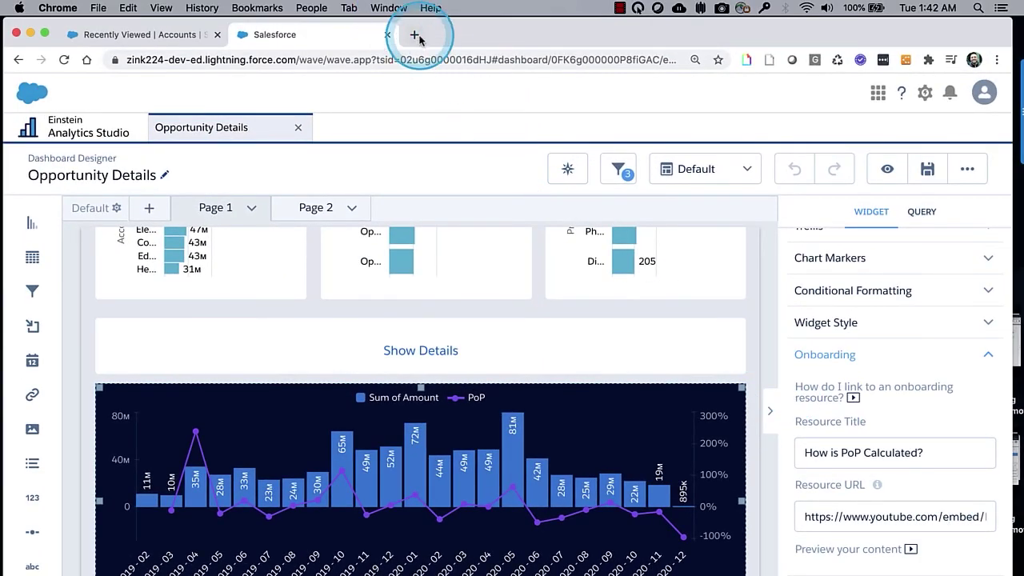
- In a new browser tab, open the Einstein Analytics Plus Training playlist on YouTube, then open "1 - Basic Terms - Einstein Analytics" and pause it
left_click(415, 36)
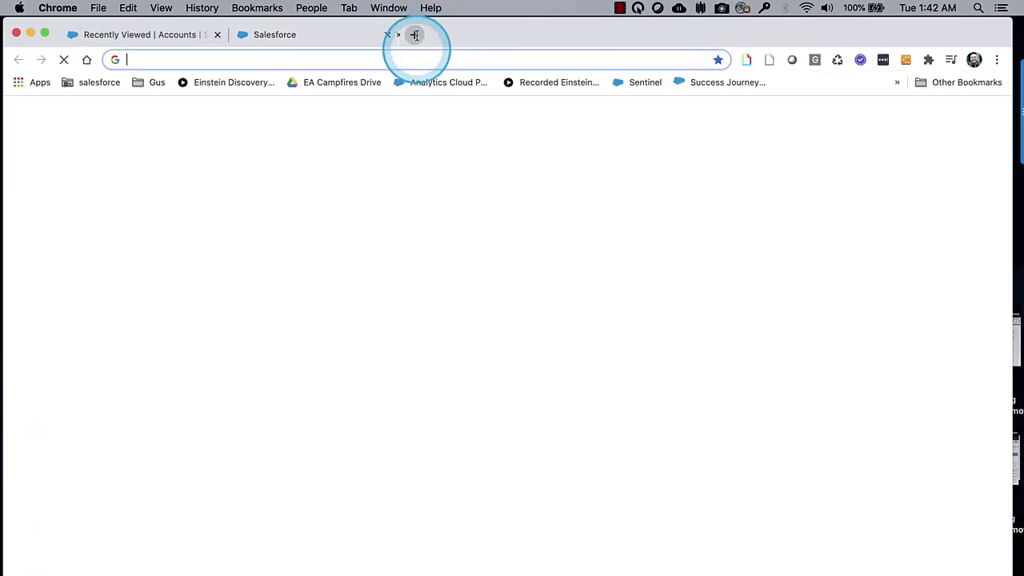
type("einsteinanalyticslearningdays.splashthat.com")
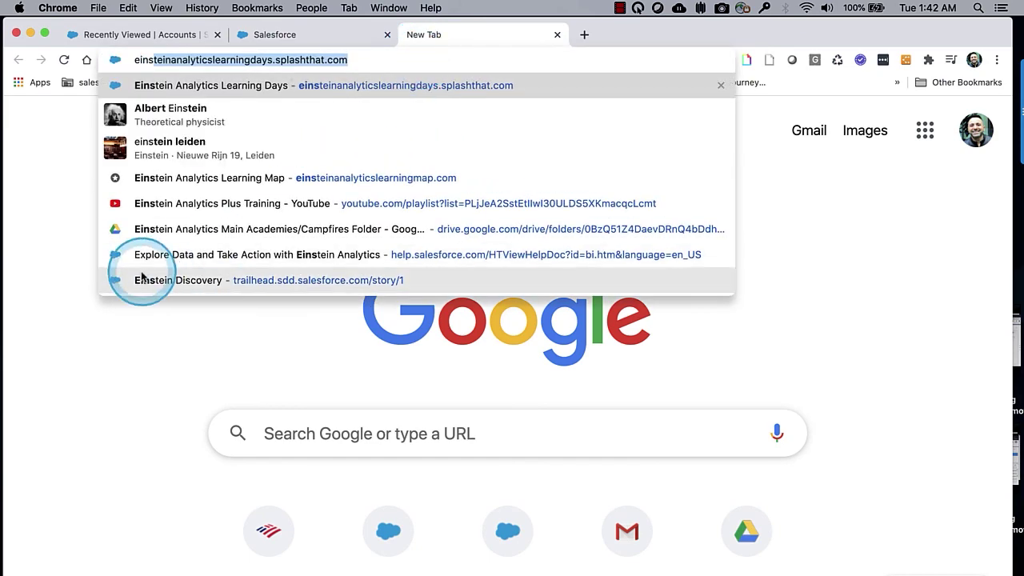
left_click(183, 207)
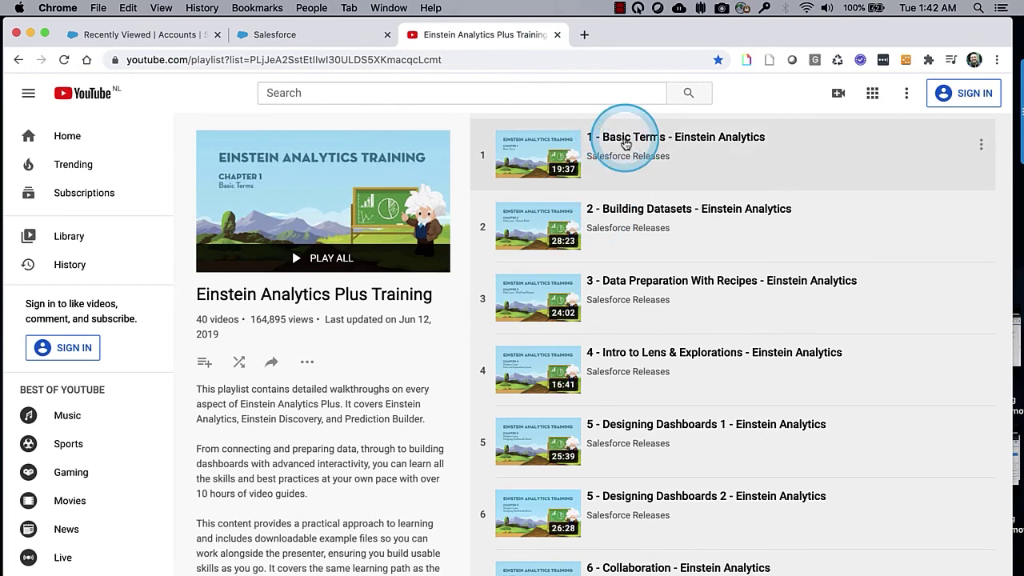
left_click(626, 143)
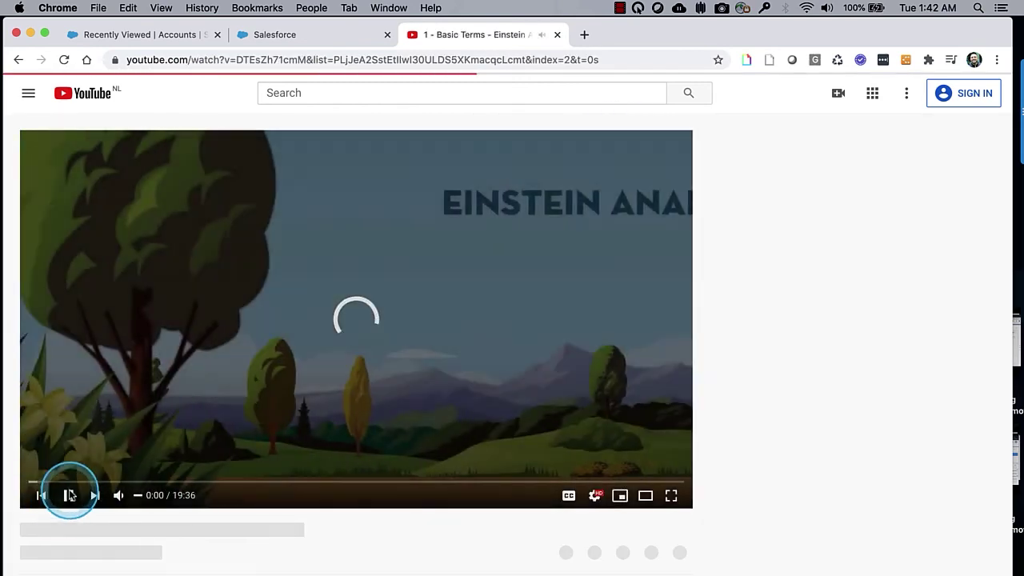
left_click(71, 495)
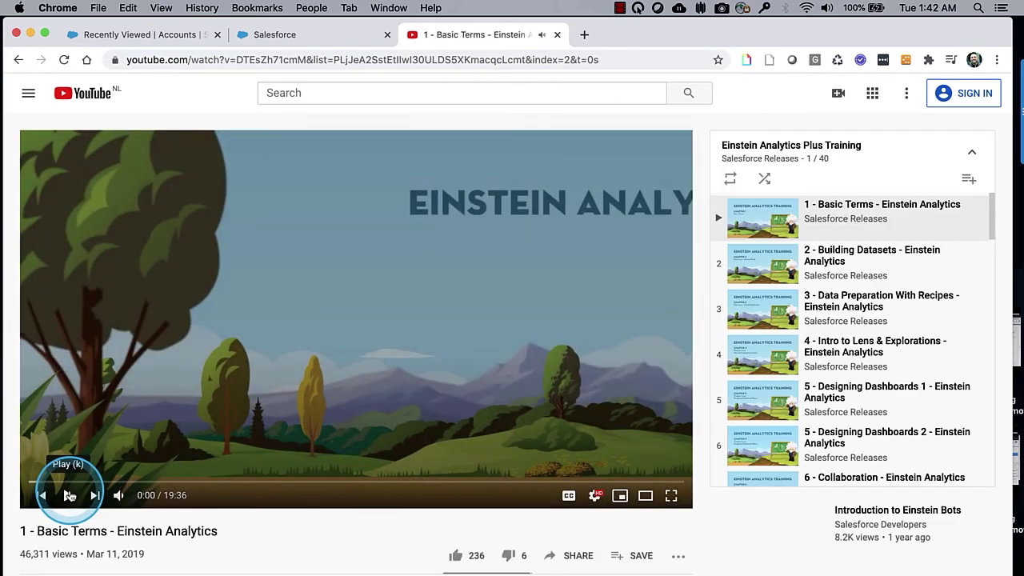
scroll(469, 531, "down", 1)
left_click(557, 544)
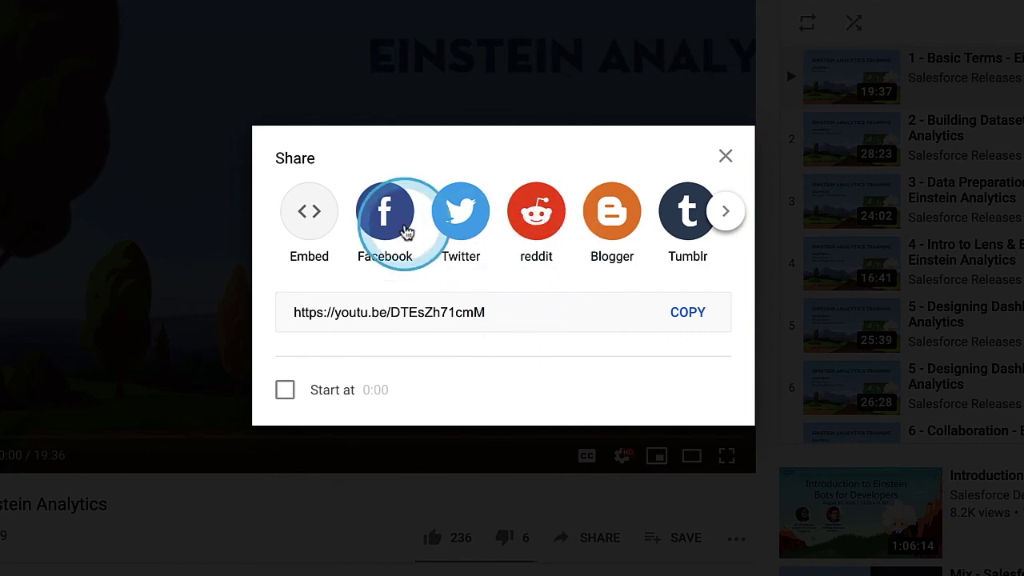
left_click(311, 224)
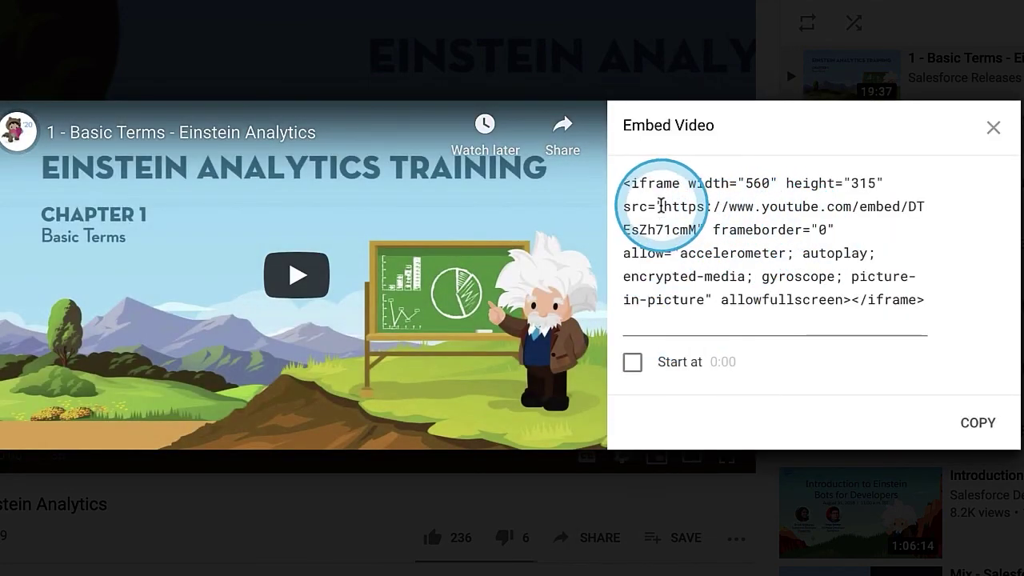
left_click(660, 205)
left_click_drag(702, 215, 702, 224)
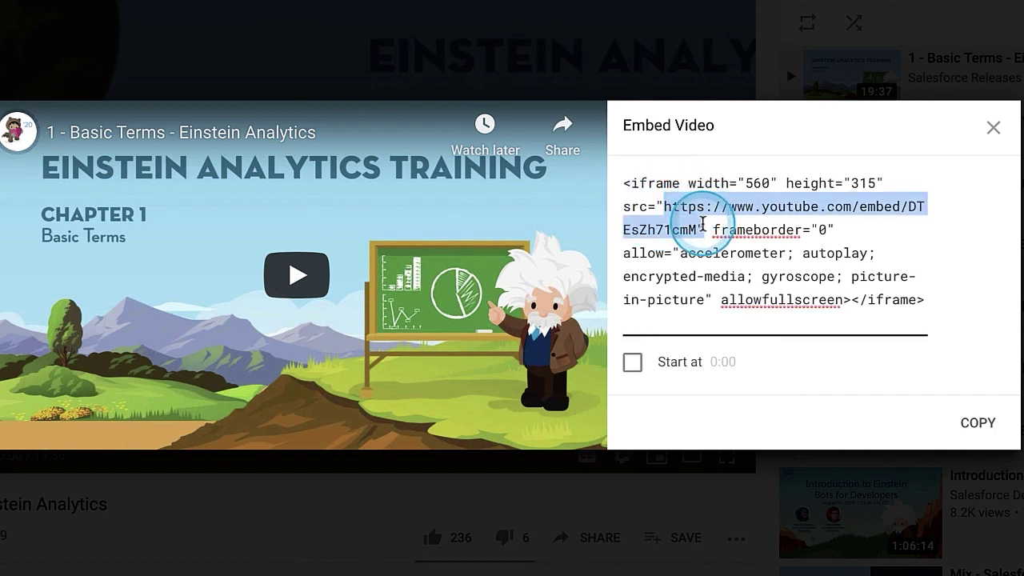